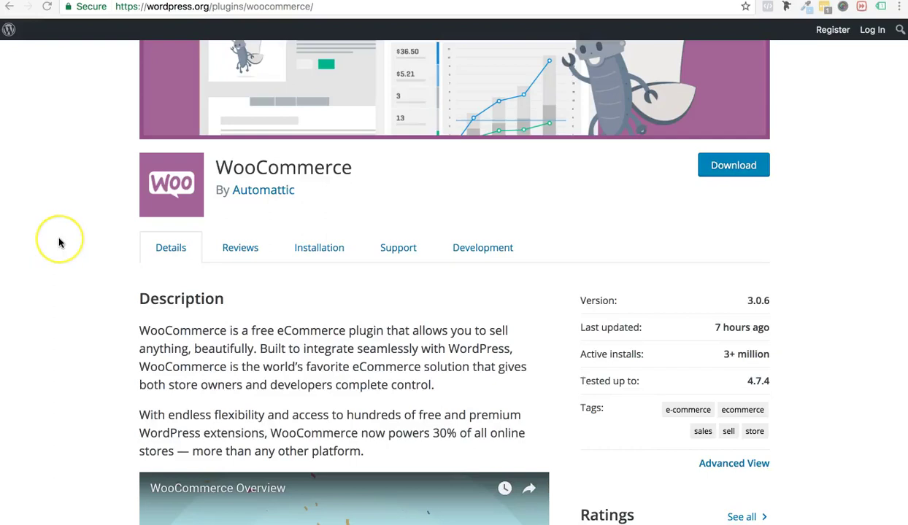
Step: Examine the WooCommerce plugin page on wordpress.org, including its description and ratings
scroll(60, 243, "down", 1)
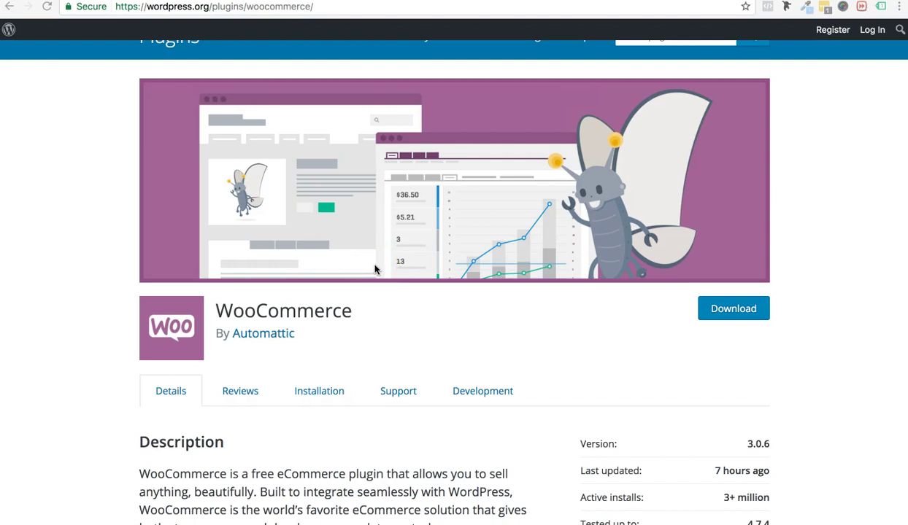
scroll(529, 375, "down", 15)
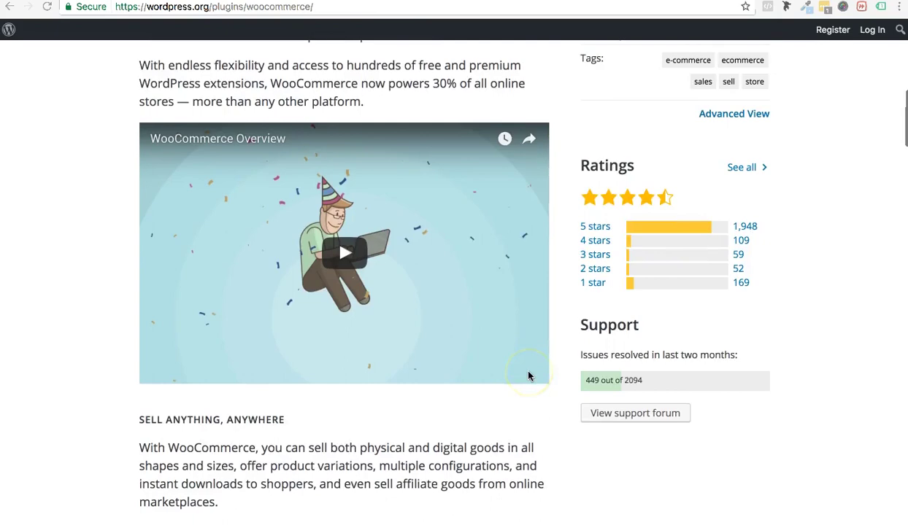
scroll(528, 375, "up", 10)
scroll(528, 375, "up", 8)
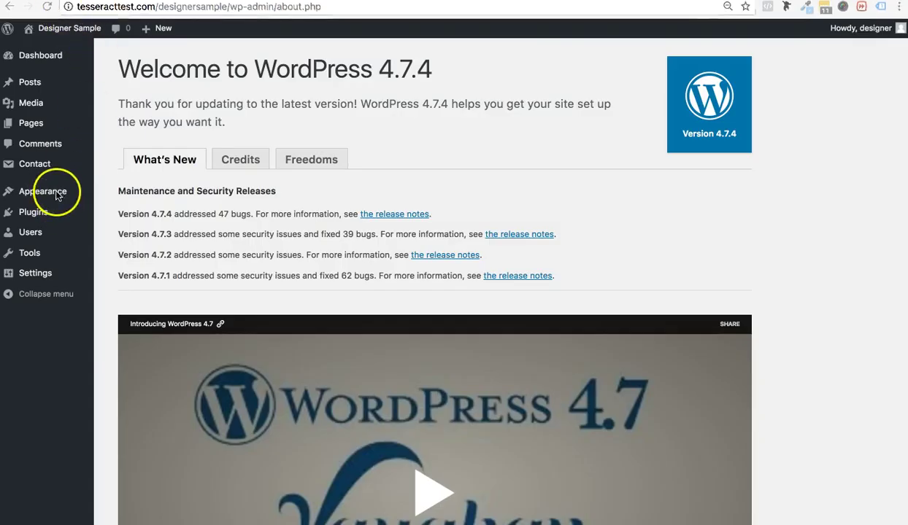
Step: Switch to the Designer Sample site's WordPress admin and check the details of the active TESSERACT theme
mouse_move(55, 193)
left_click(118, 195)
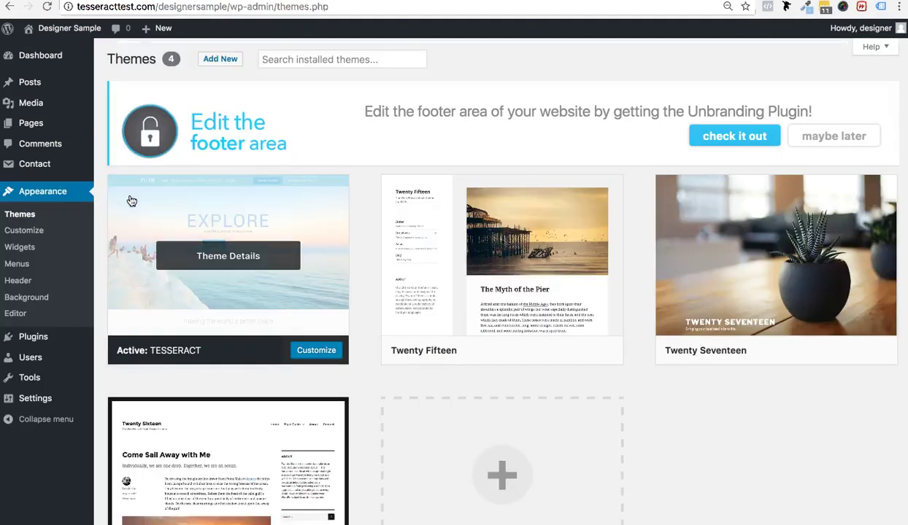
left_click(318, 231)
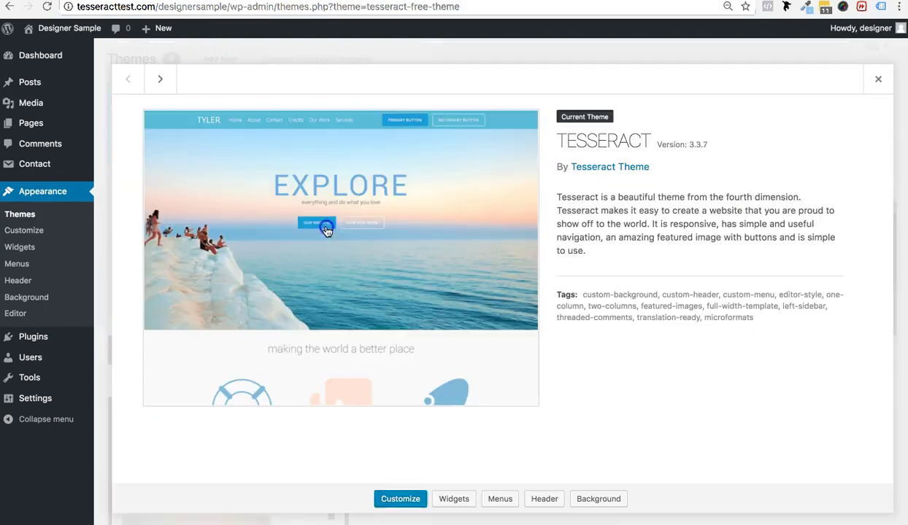
left_click(880, 80)
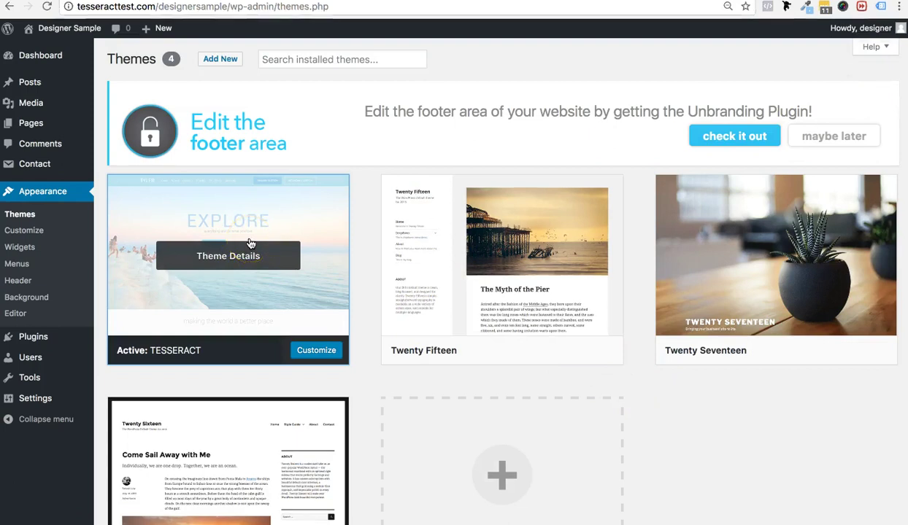
Step: Search for "woocommerce" among the new plugins available to add to the site
mouse_move(38, 337)
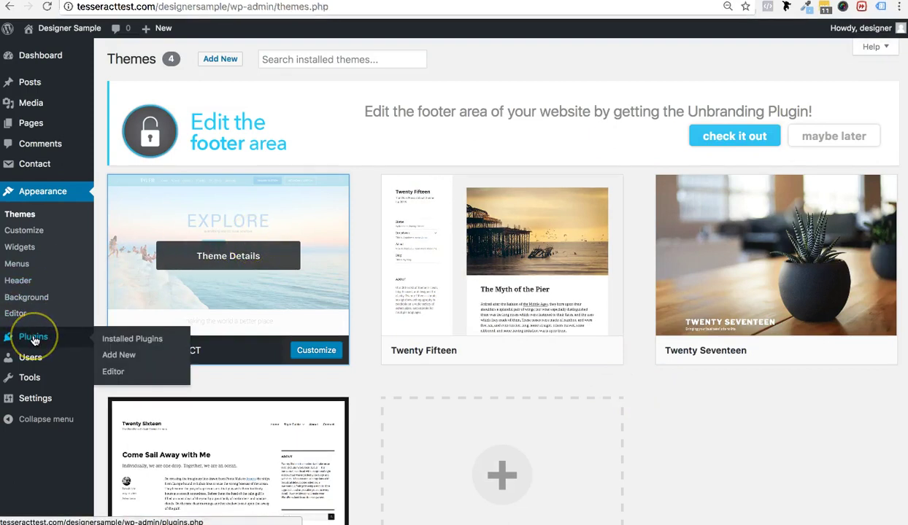
left_click(36, 340)
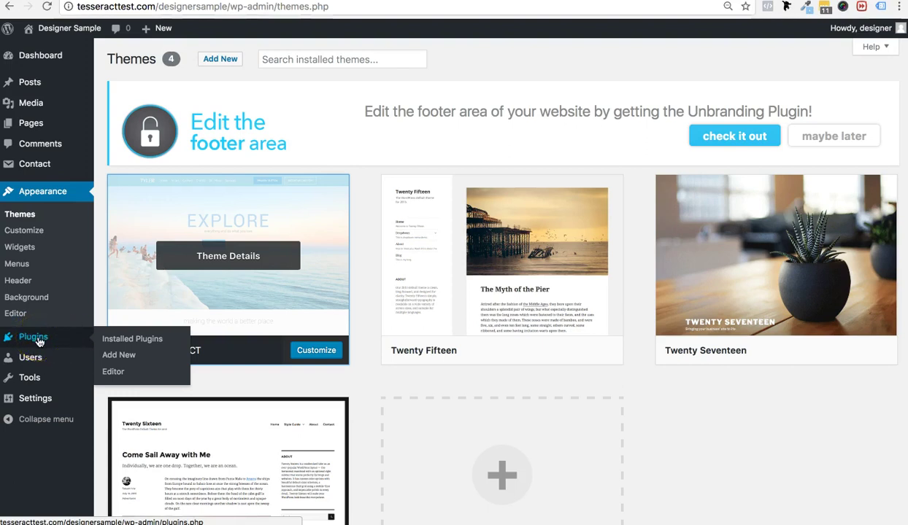
left_click(118, 358)
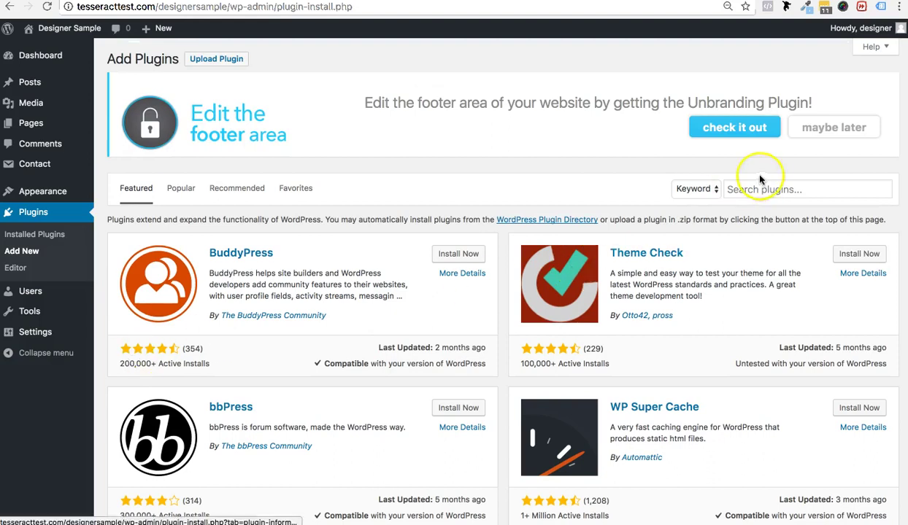
left_click(759, 189)
key("Down")
key("Return")
left_click_drag(725, 189, 804, 186)
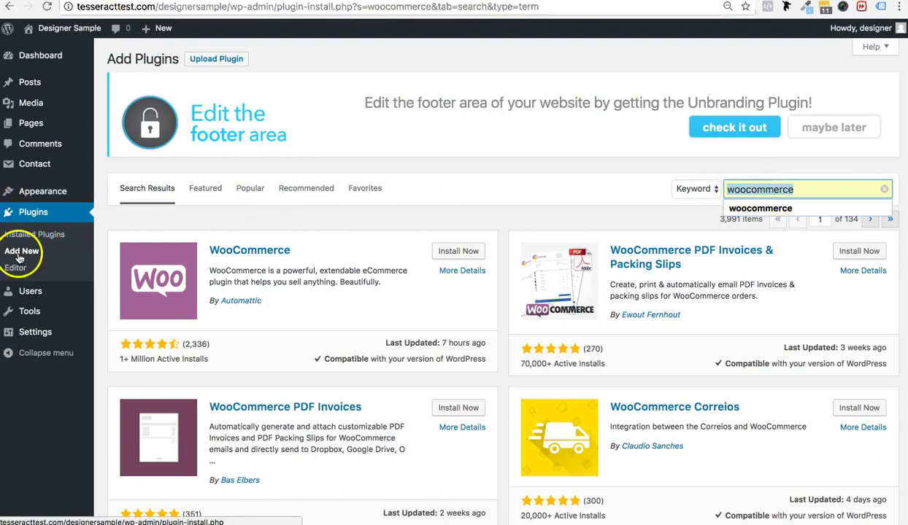
left_click(826, 190)
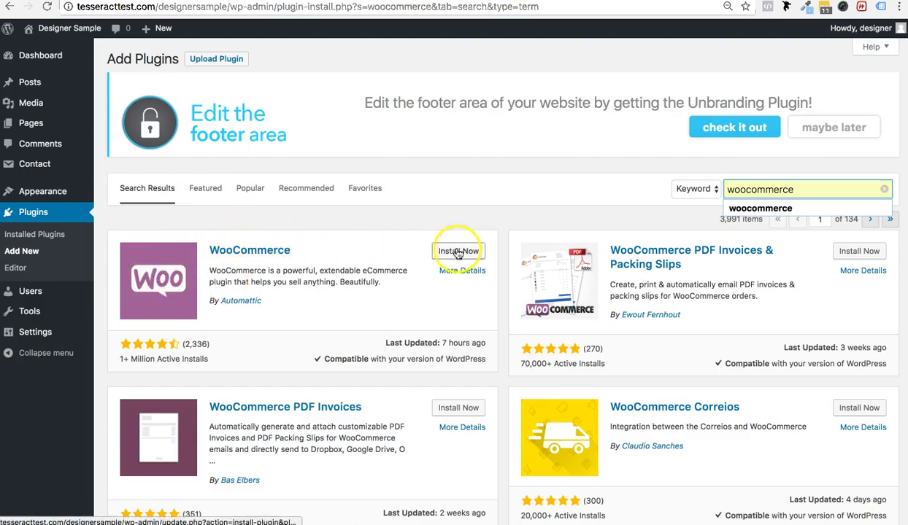
Step: Install and activate the WooCommerce plugin by Automattic
scroll(394, 379, "down", 5)
scroll(395, 384, "up", 3)
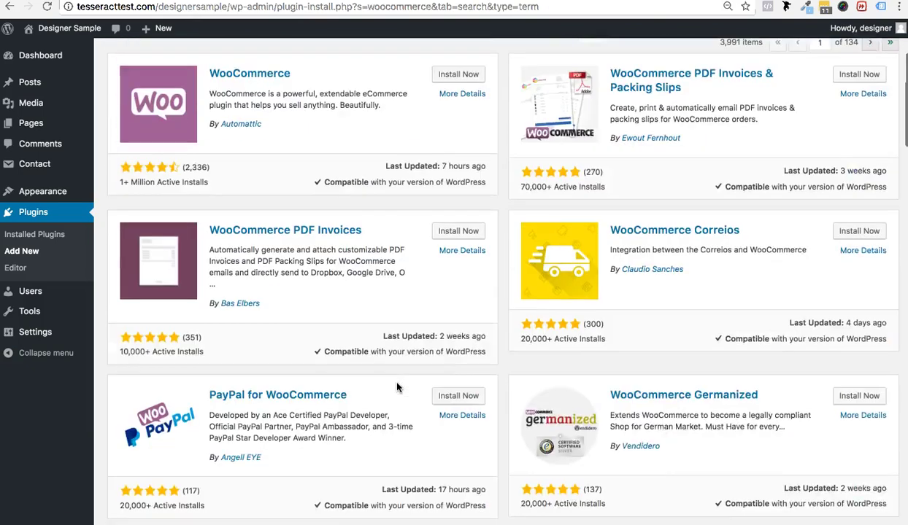
scroll(397, 387, "up", 2)
scroll(430, 218, "up", 1)
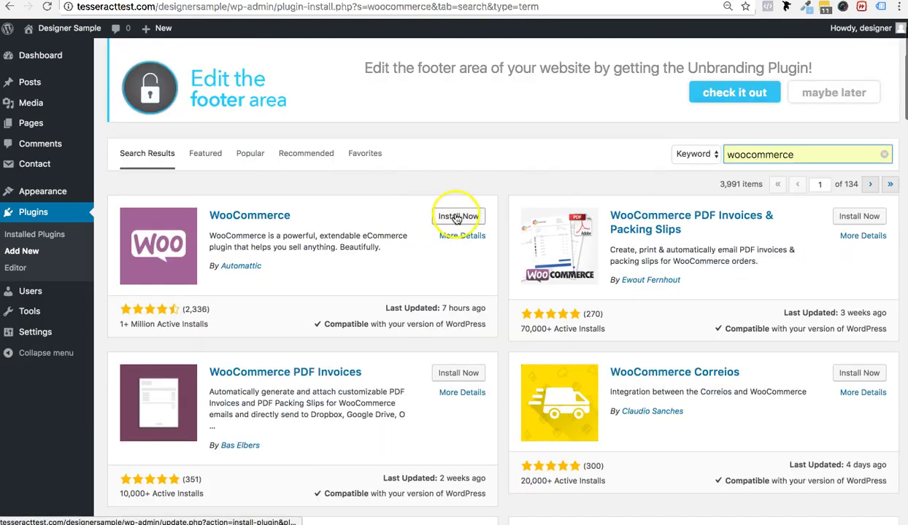
left_click(456, 217)
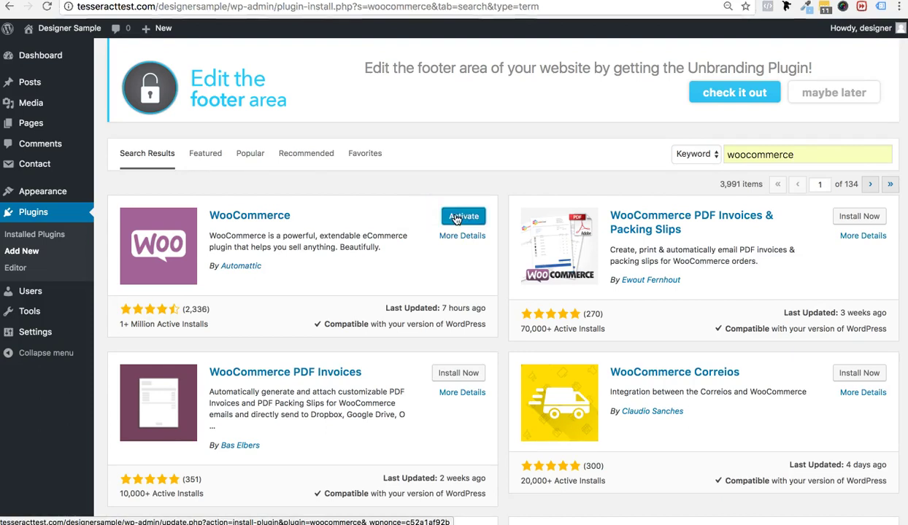
left_click(455, 217)
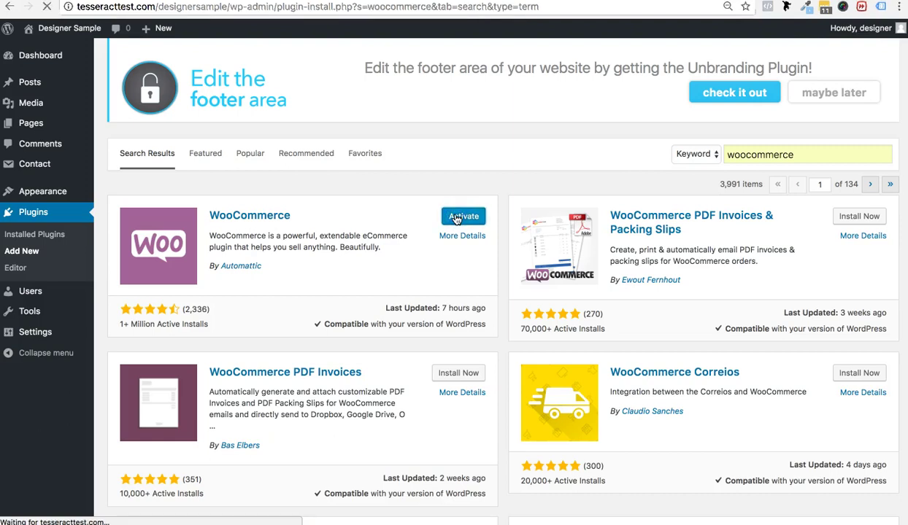
left_click(465, 220)
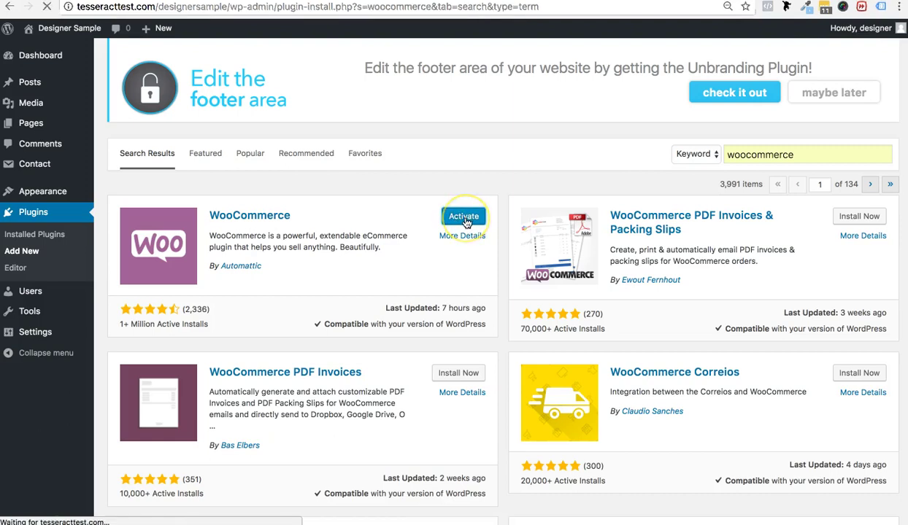
left_click(344, 205)
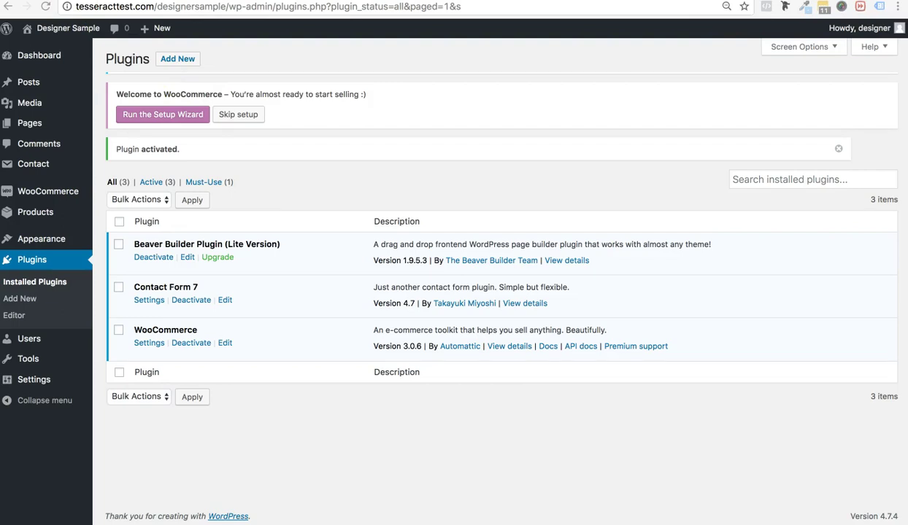
Step: Start the WooCommerce setup wizard and accept the page setup for Shop, Cart, Checkout and My account
left_click(161, 117)
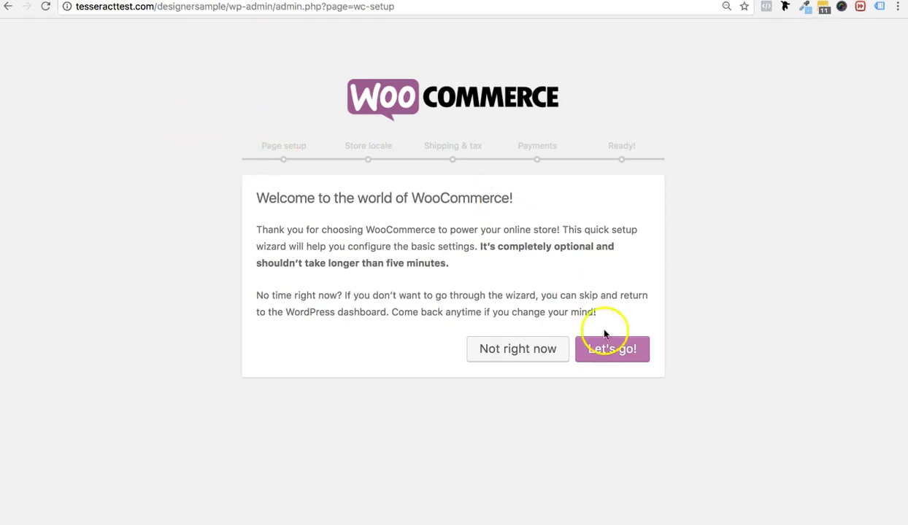
left_click(615, 351)
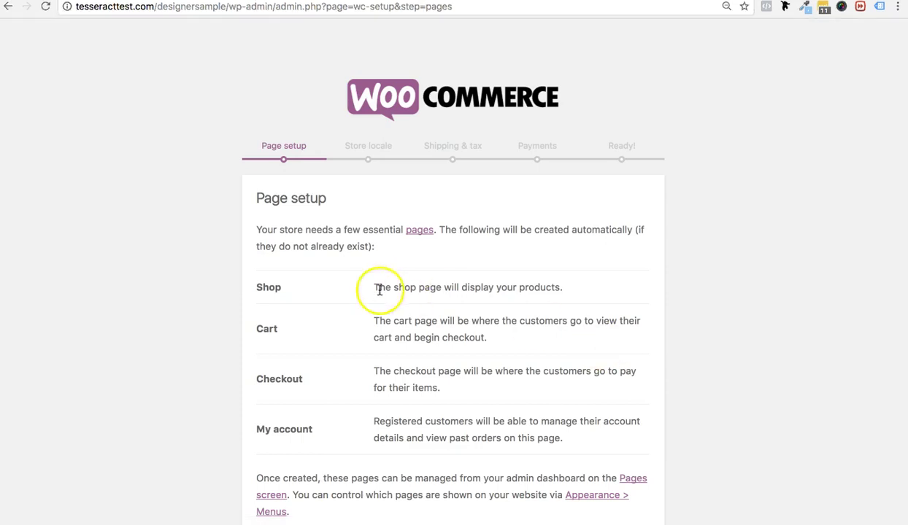
scroll(378, 288, "down", 2)
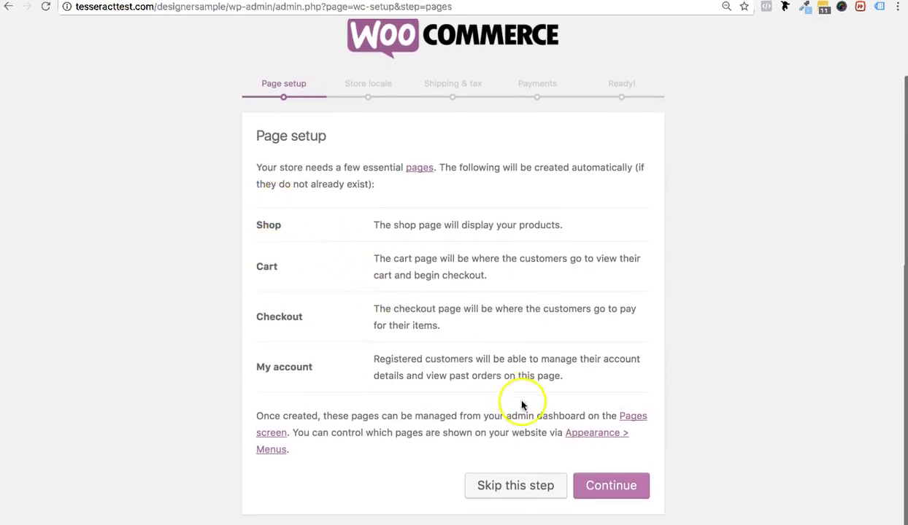
left_click_drag(255, 224, 302, 274)
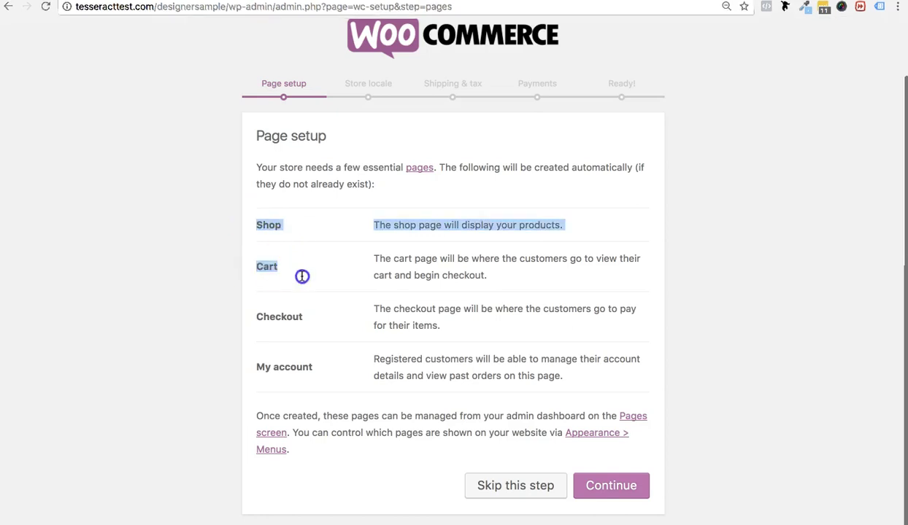
left_click(252, 332)
double_click(266, 316)
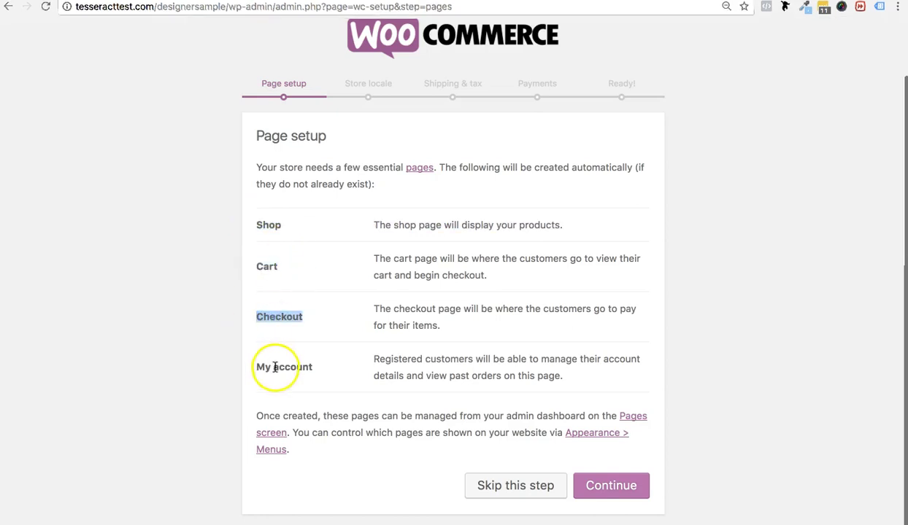
left_click_drag(257, 367, 320, 366)
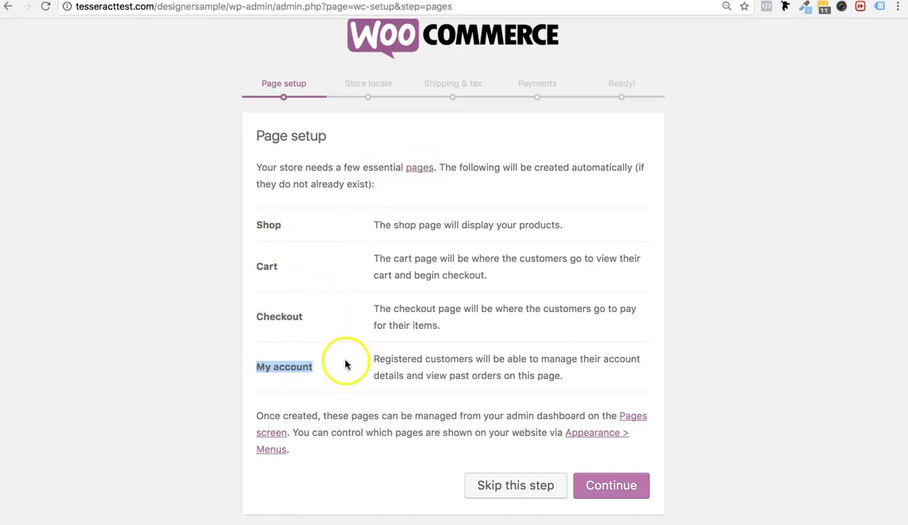
left_click(611, 488)
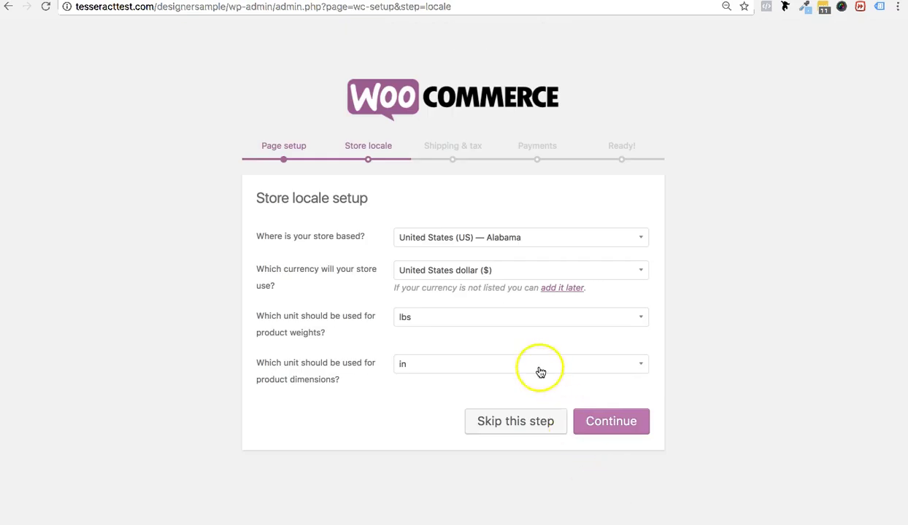
Step: Set the store location to United States (US) — California and submit the locale setup with lbs and in as units
left_click(441, 241)
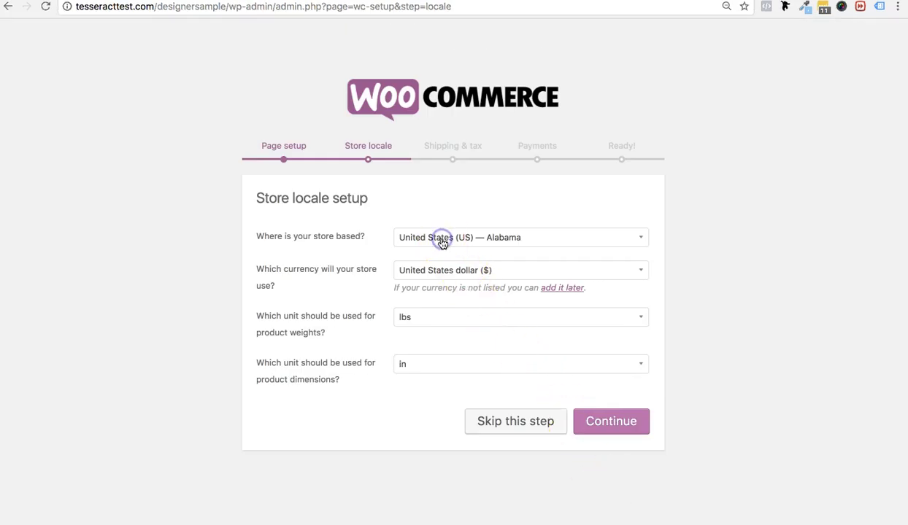
scroll(459, 318, "down", 3)
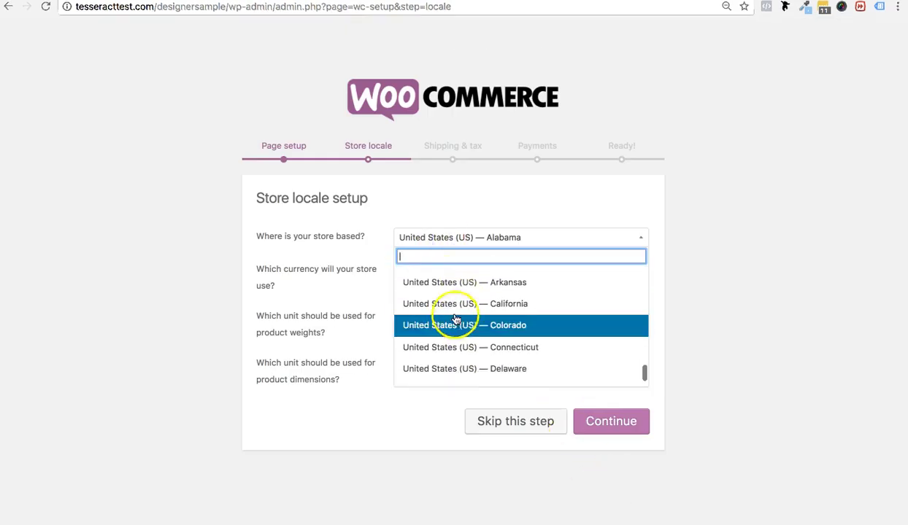
left_click(452, 305)
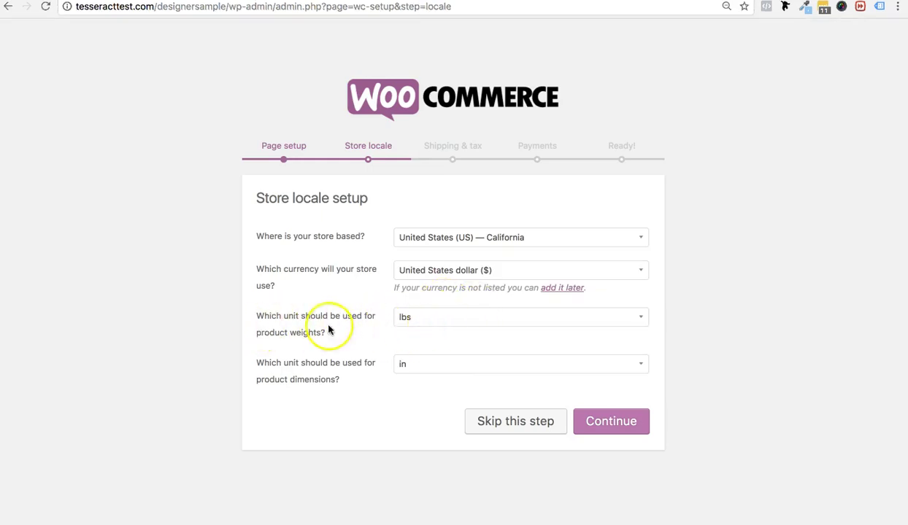
left_click(428, 320)
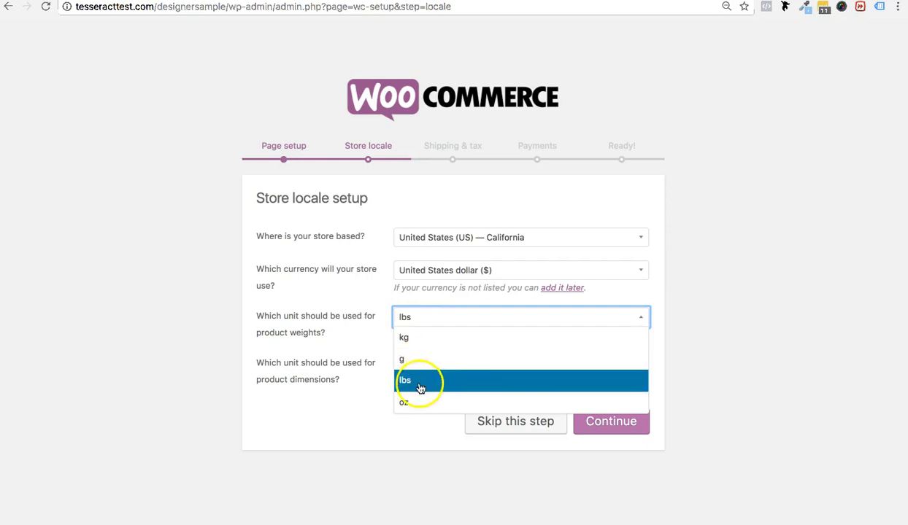
left_click(357, 312)
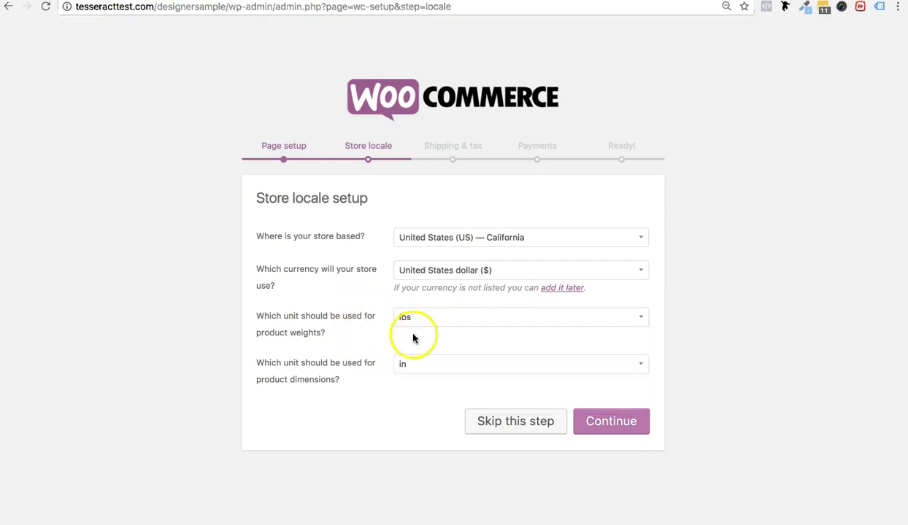
left_click(443, 363)
left_click(318, 354)
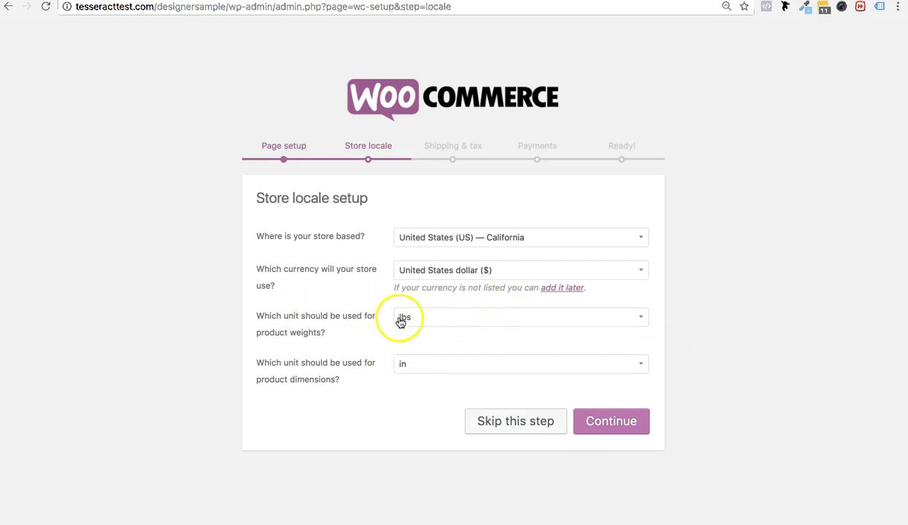
left_click(606, 424)
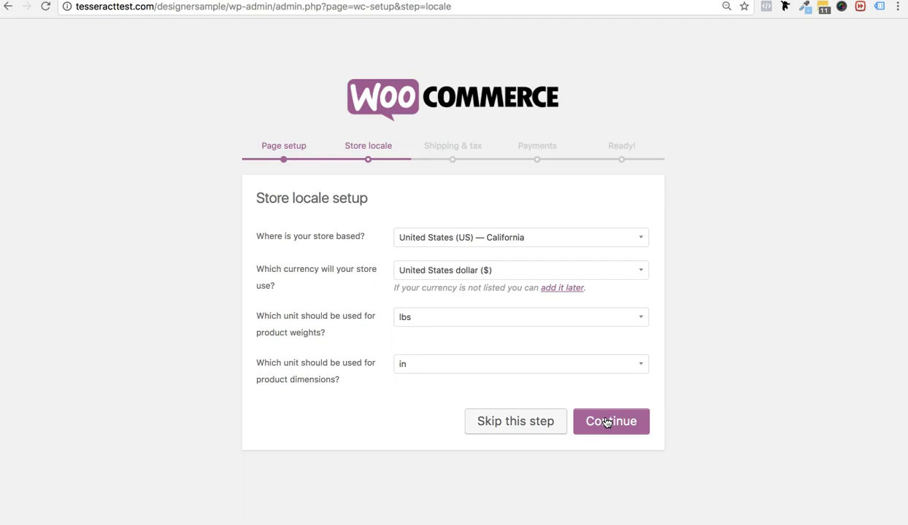
left_click(603, 425)
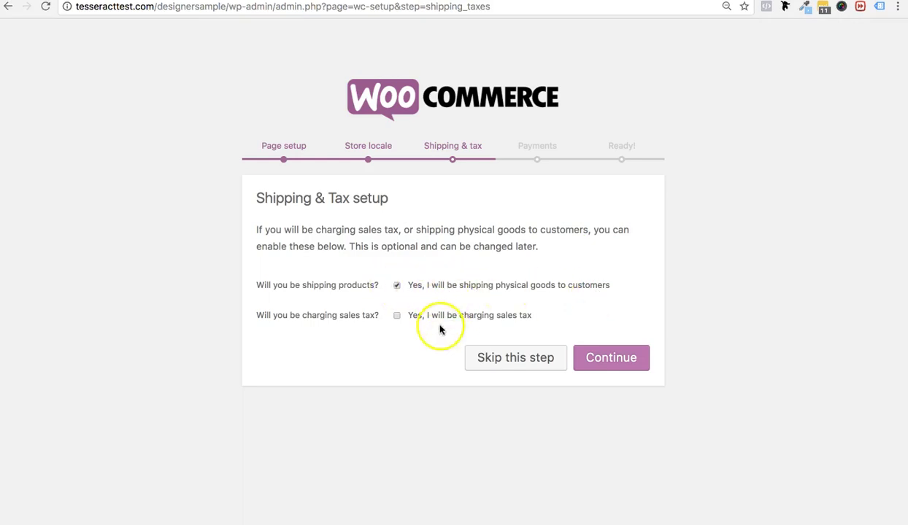
Step: Accept the shipping and tax setup with physical shipping and no sales tax, and enable PayPal powered by Braintree for payments
left_click(620, 359)
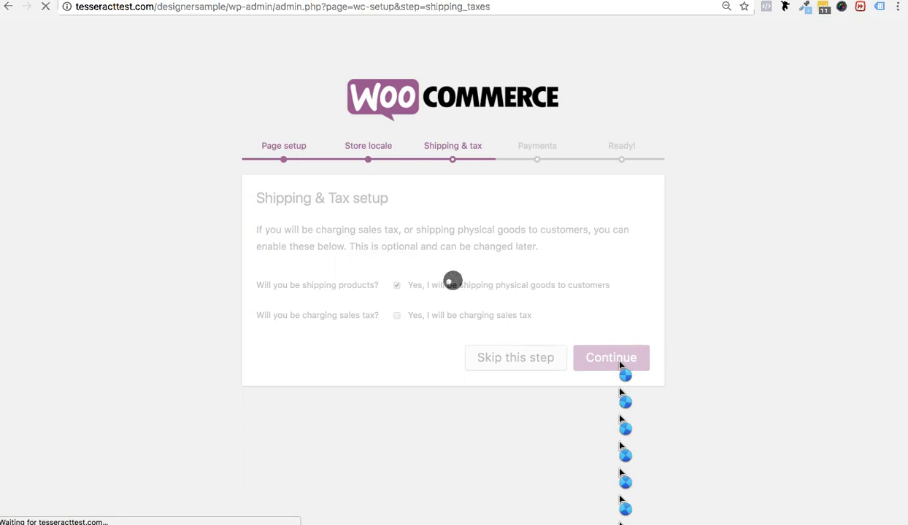
scroll(621, 365, "down", 3)
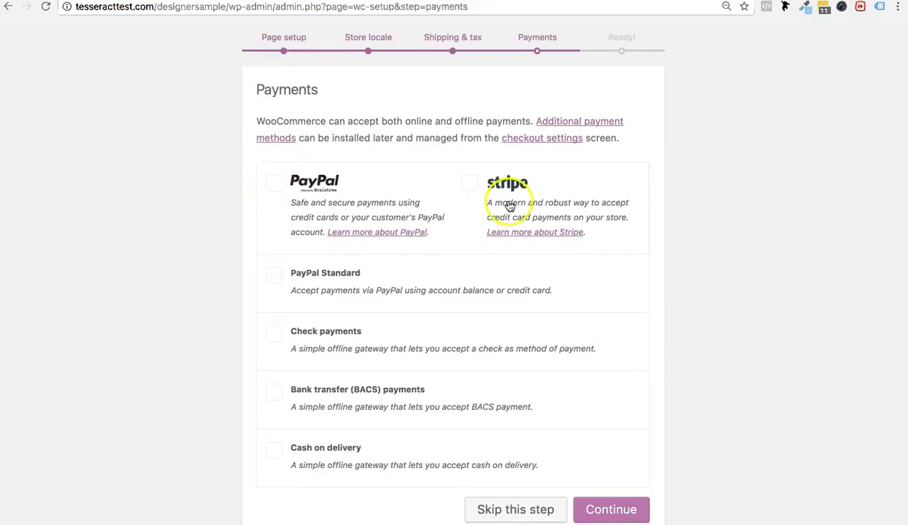
left_click(271, 190)
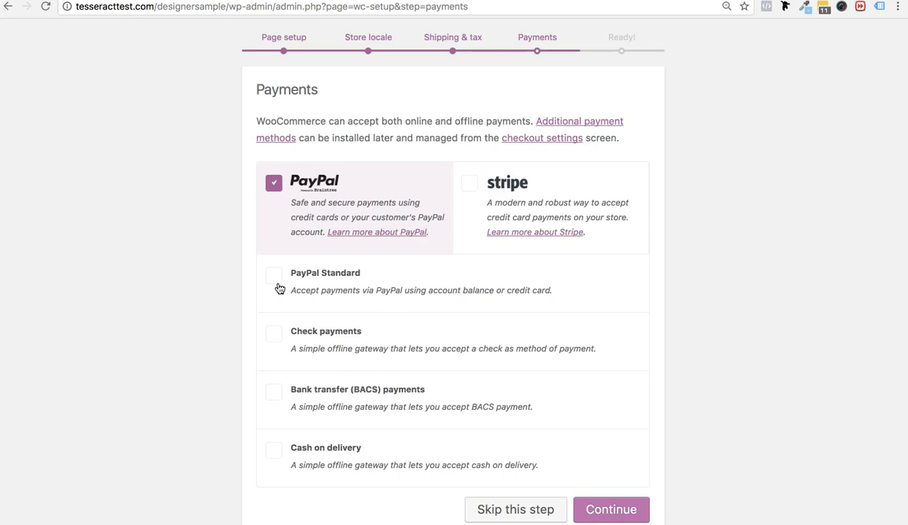
left_click(471, 186)
left_click(474, 189)
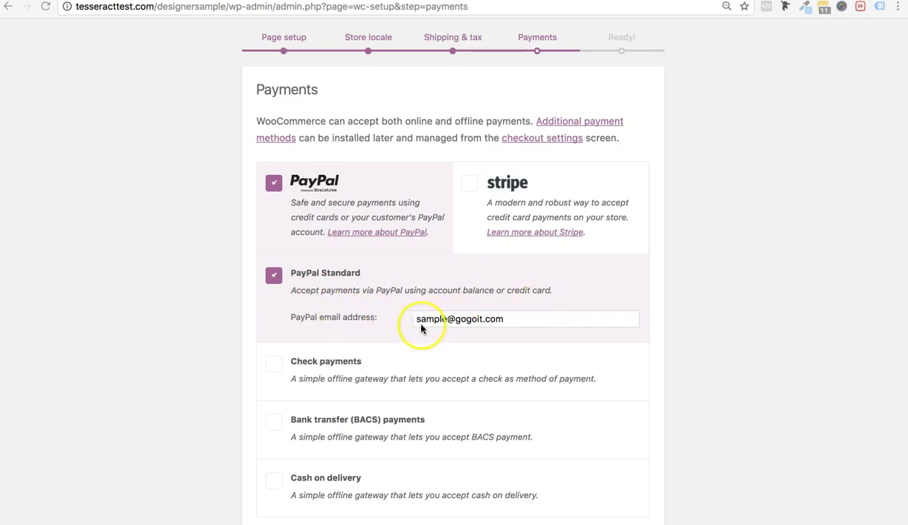
left_click(449, 319)
key("ctrl+a")
key("BackSpace")
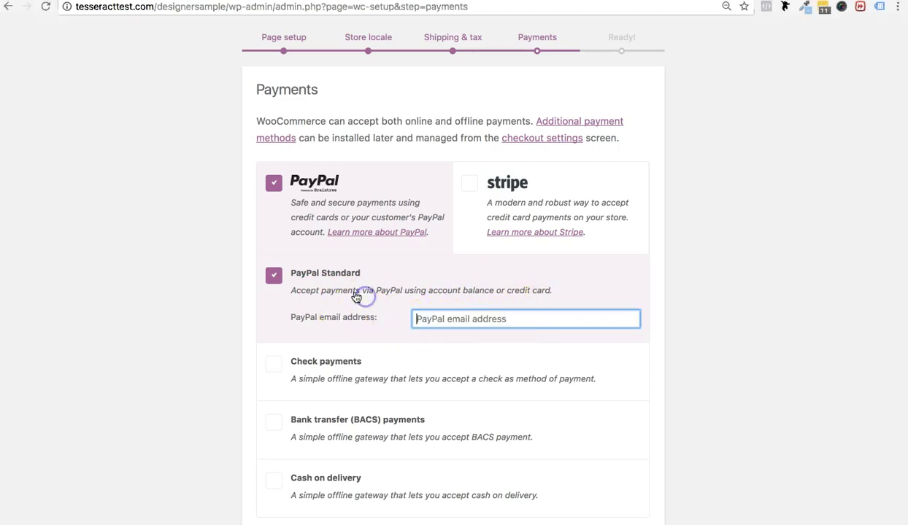
left_click(275, 273)
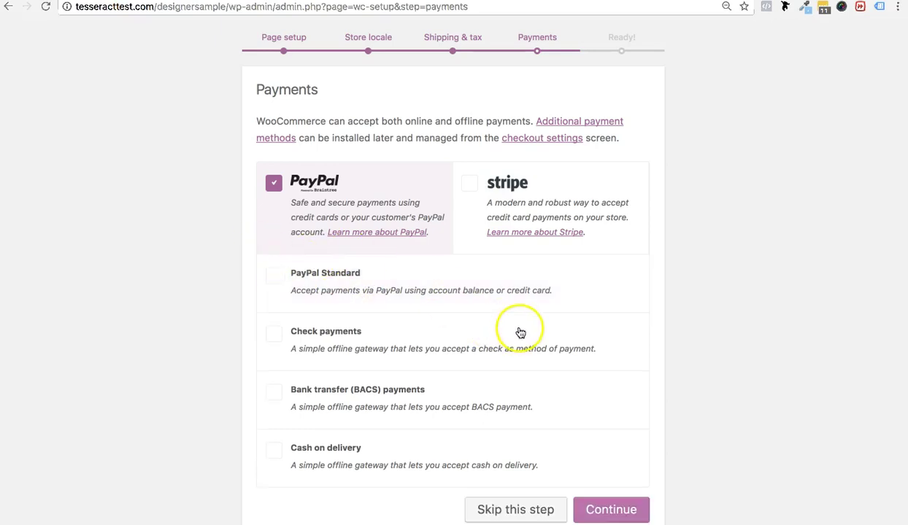
Step: Submit the payments setup with only PayPal powered by Braintree enabled, and start creating the store's first product
scroll(520, 334, "down", 1)
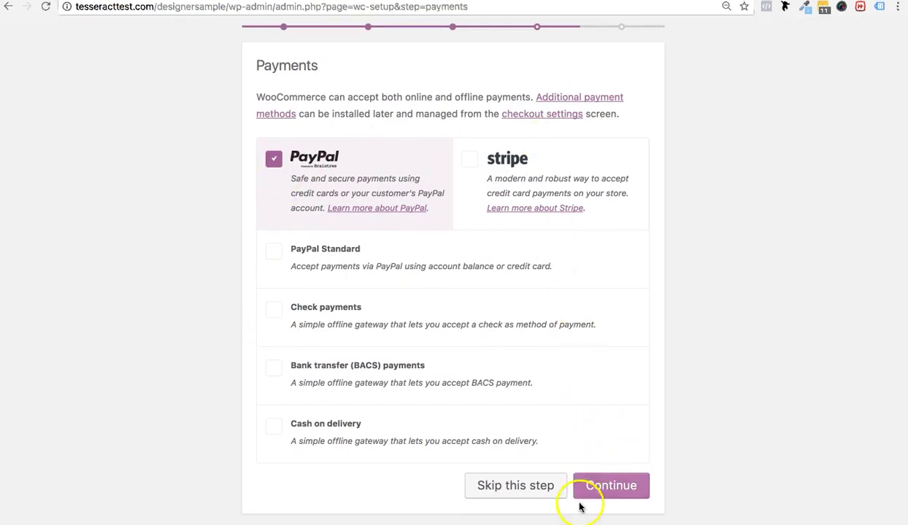
left_click(614, 494)
left_click(613, 494)
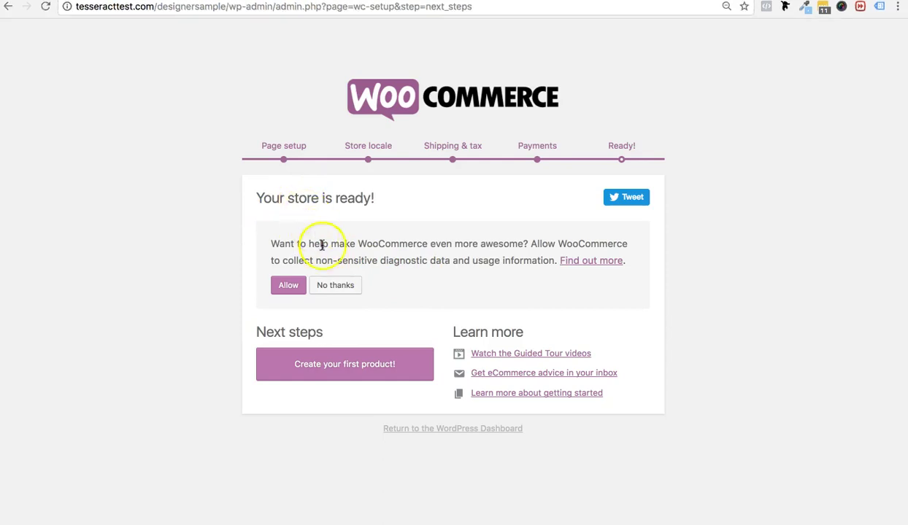
left_click(356, 370)
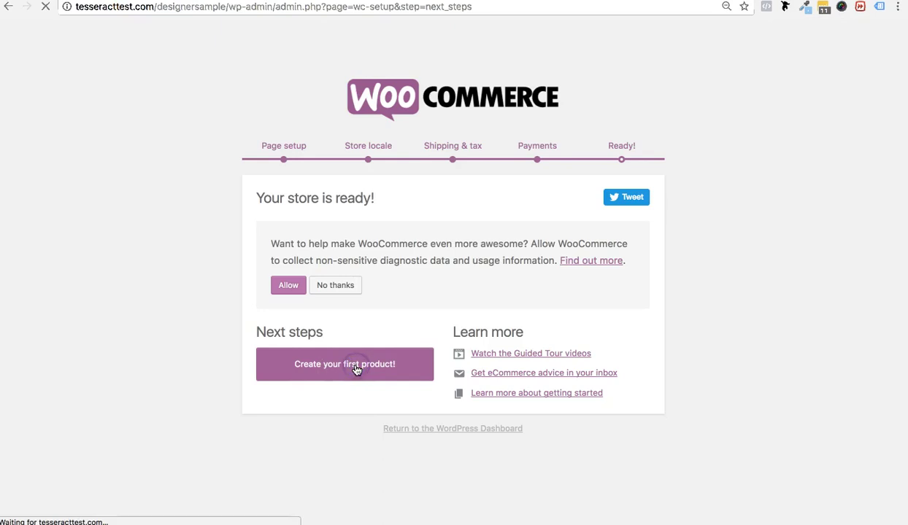
left_click(349, 370)
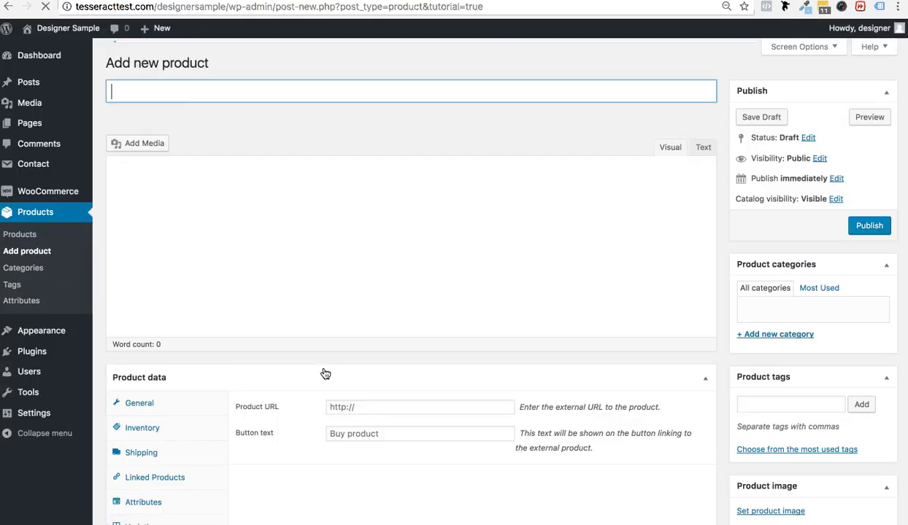
Step: Enter New Product as the title of the new product
left_click(180, 166)
left_click(183, 99)
type("New Product")
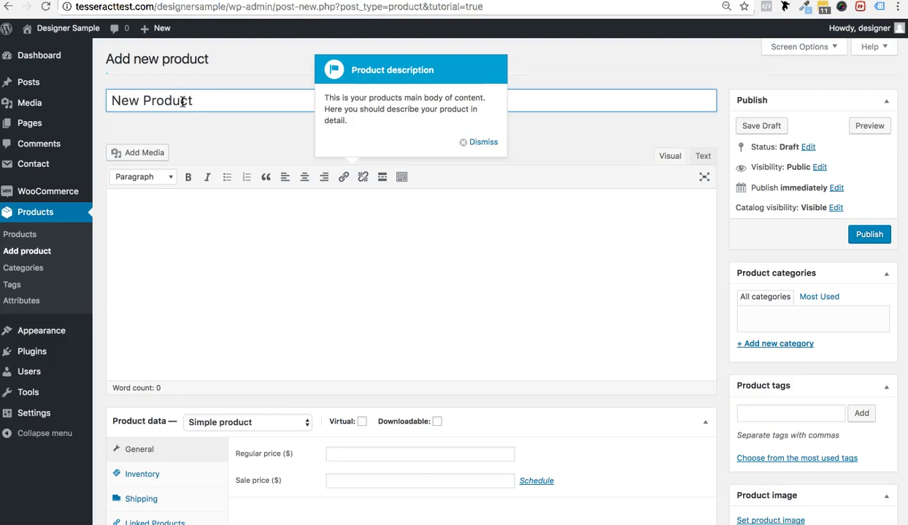
Step: Dismiss all the guided tutorial tips on the new product page, from the product description through to publishing
left_click(164, 230)
left_click(480, 144)
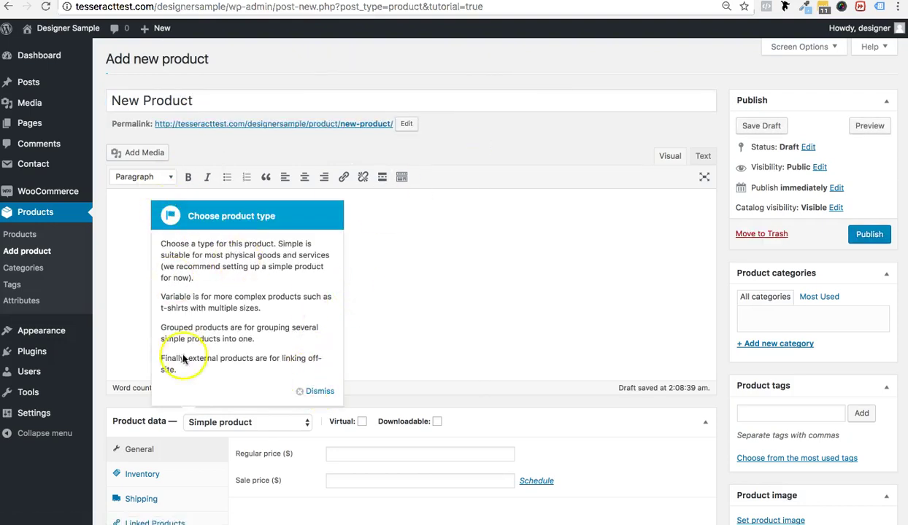
left_click(321, 391)
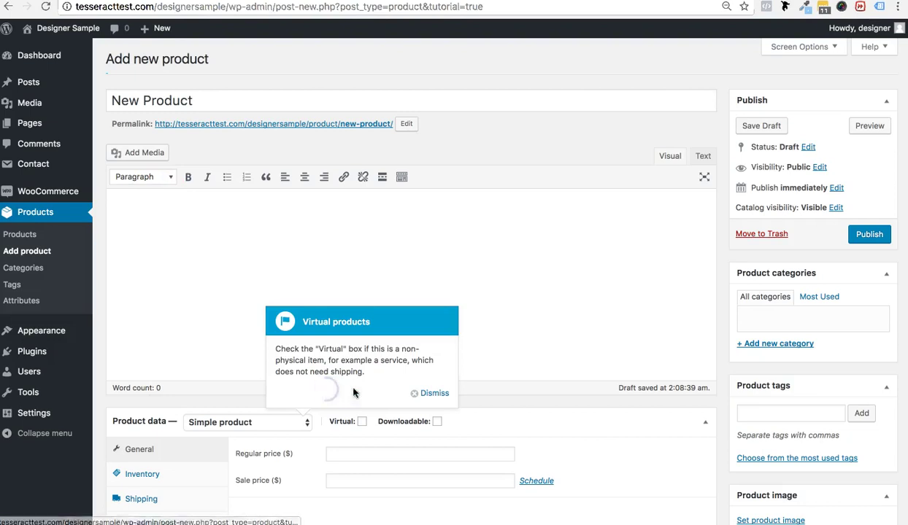
left_click(434, 397)
left_click(501, 402)
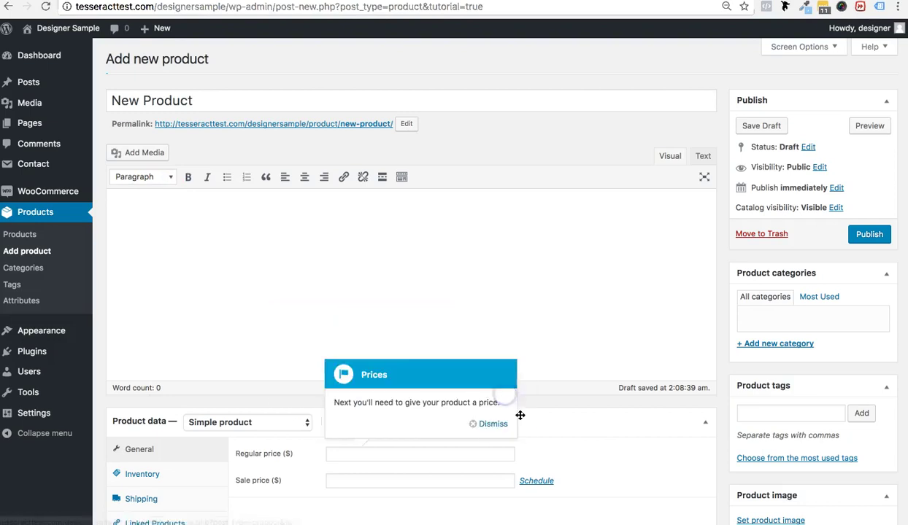
left_click(500, 425)
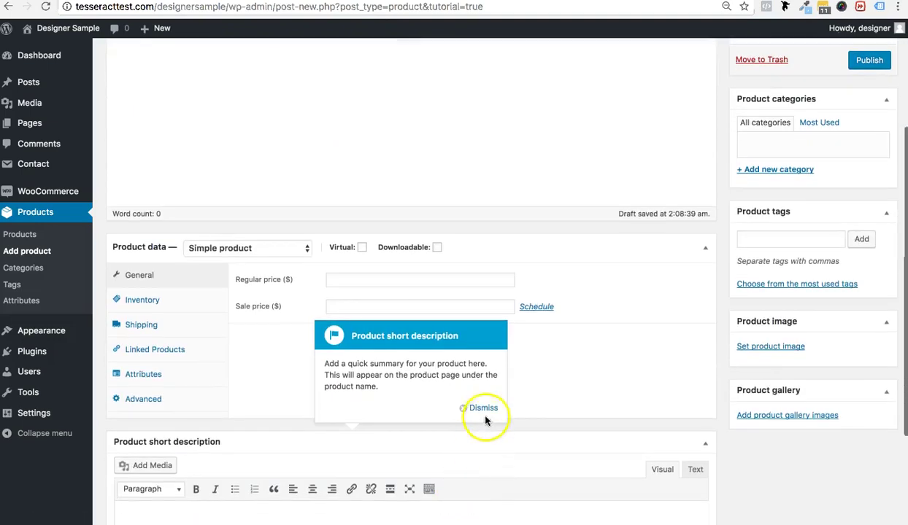
left_click(480, 409)
left_click(689, 376)
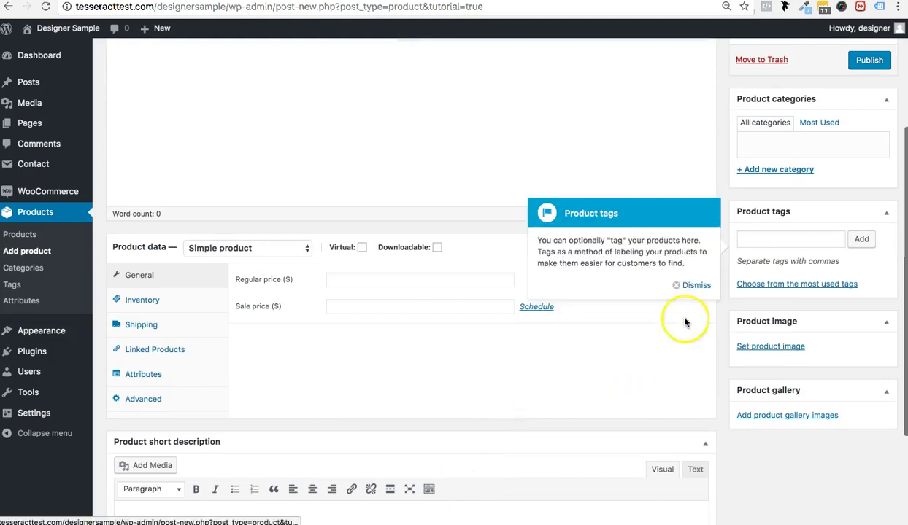
left_click(687, 286)
left_click(688, 175)
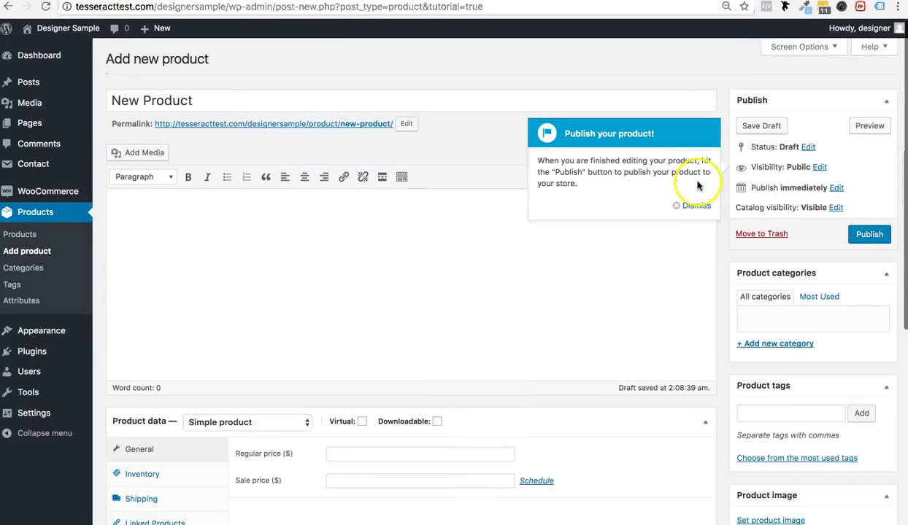
left_click(693, 206)
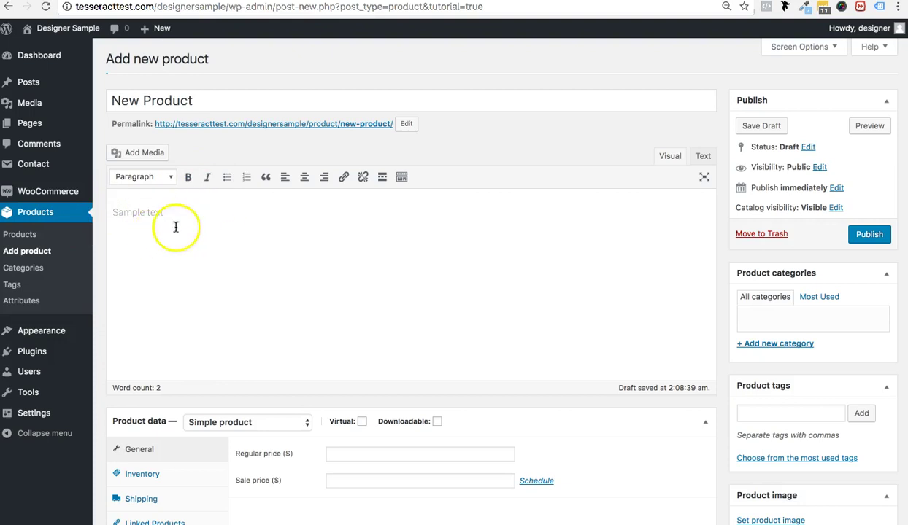
Step: Fill the main product description with a long paragraph by copying and repeating the words "Sample text"
left_click_drag(182, 213, 105, 205)
left_click(265, 239)
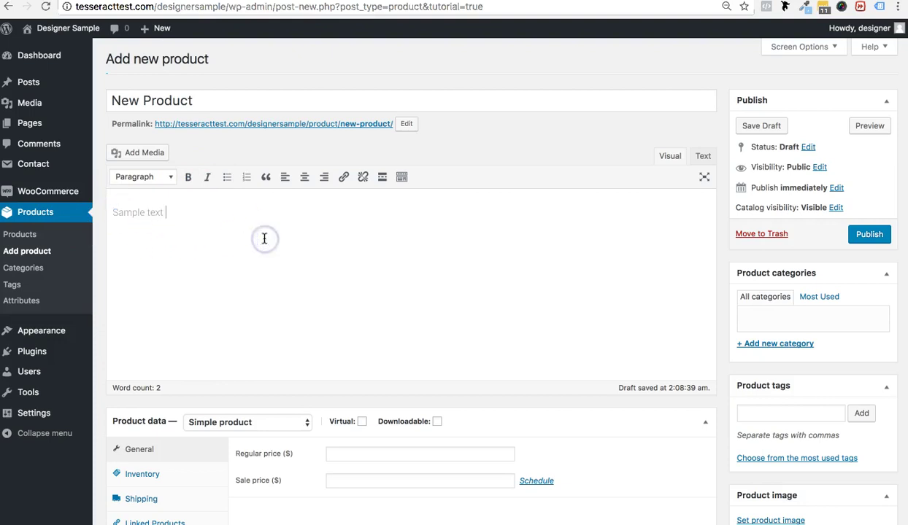
key("ctrl+a")
key("ctrl+v")
key("ctrl+v")
key("ctrl+v")
key("ctrl+v")
key("ctrl+v")
key("ctrl+v")
key("ctrl+v")
key("ctrl+v")
key("ctrl+v")
key("ctrl+v")
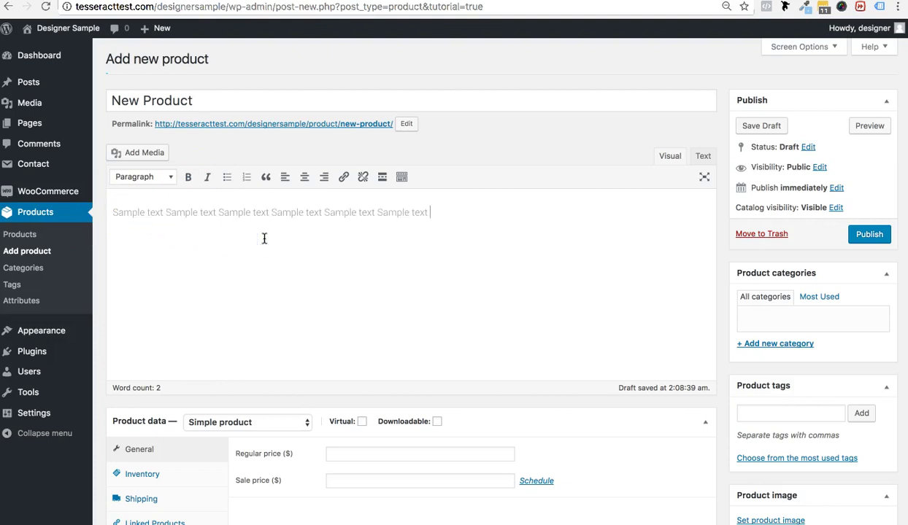
key("ctrl+a")
key("ctrl+c")
key("ctrl+v")
key("ctrl+v")
key("ctrl+v")
key("ctrl+v")
key("ctrl+v")
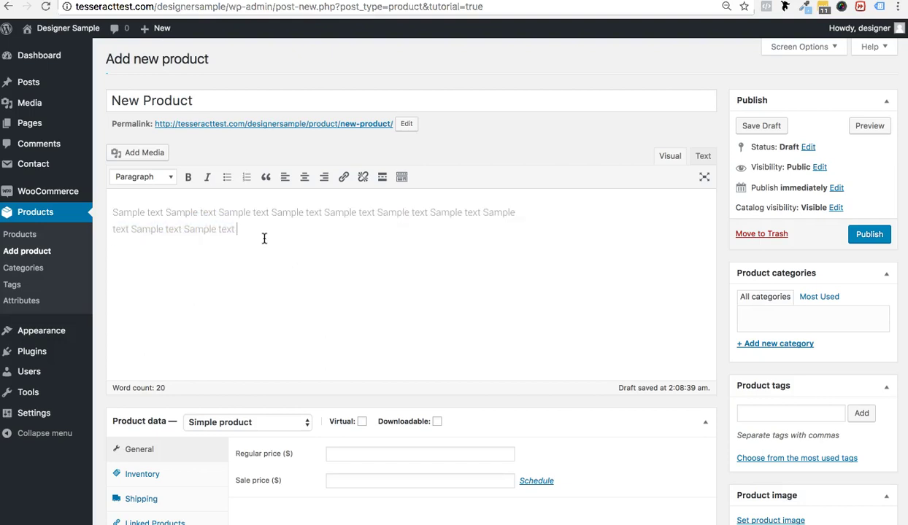
left_click(523, 272)
Step: Paste the copied block of repeated "Sample text" into the product short description
scroll(480, 295, "down", 4)
scroll(480, 295, "down", 4)
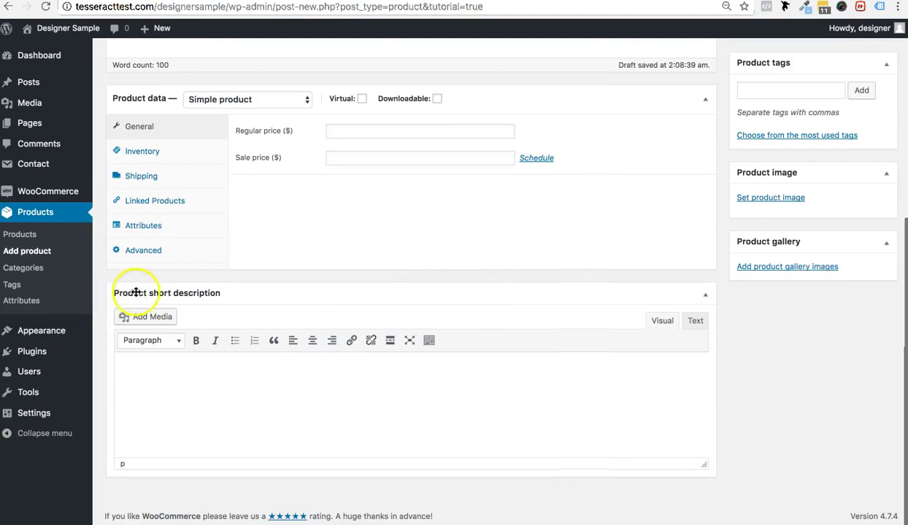
left_click(162, 380)
key("ctrl+v")
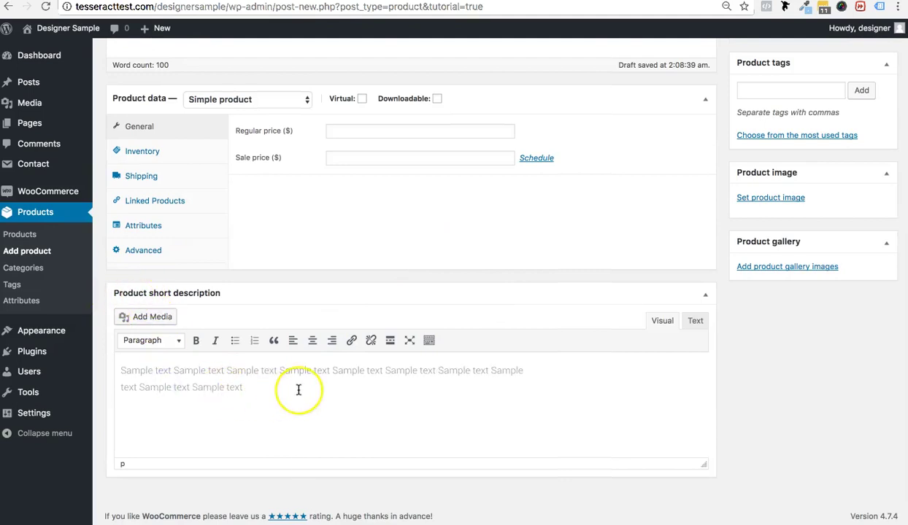
Step: Set the product's regular price to $50 and its sale price to $40
scroll(298, 389, "up", 3)
scroll(299, 389, "up", 3)
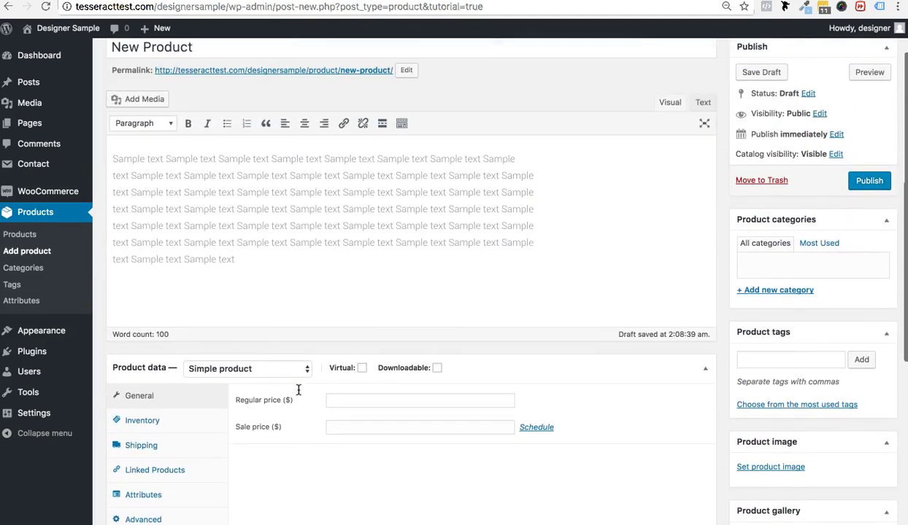
scroll(265, 368, "down", 4)
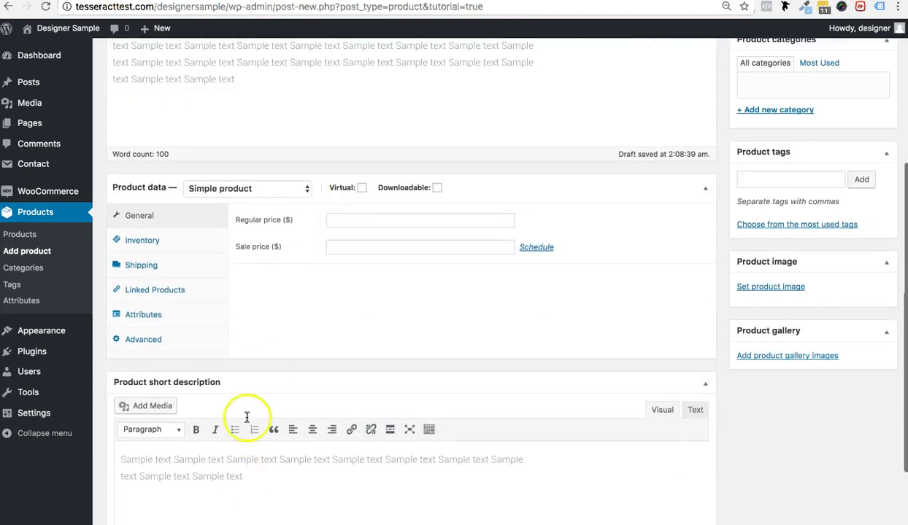
left_click(341, 221)
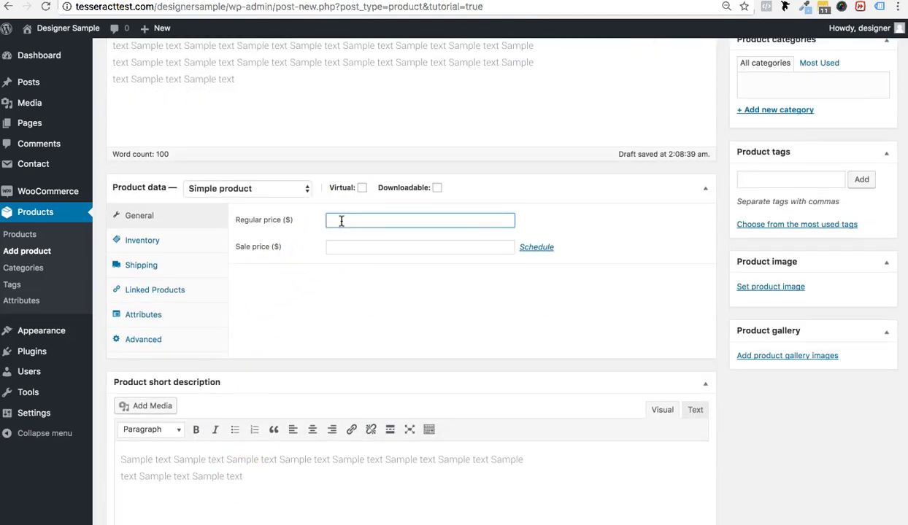
type("50,")
key("Tab")
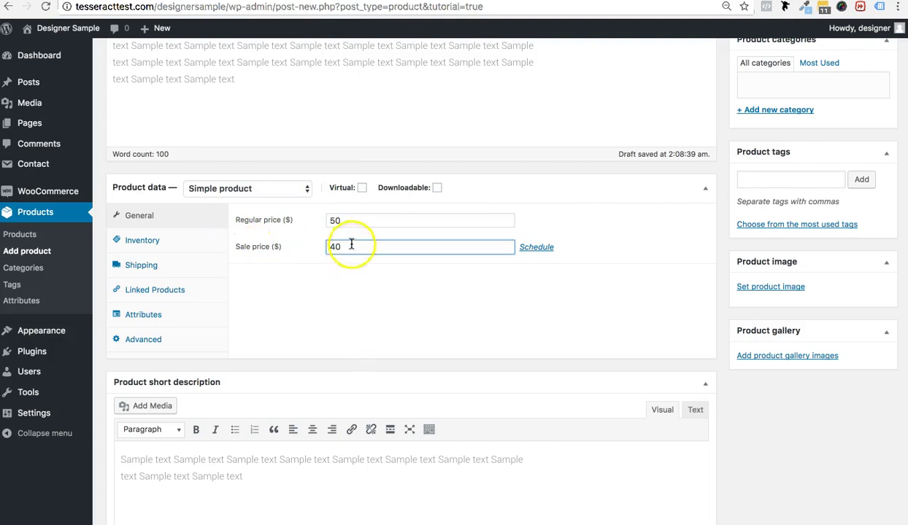
left_click(437, 189)
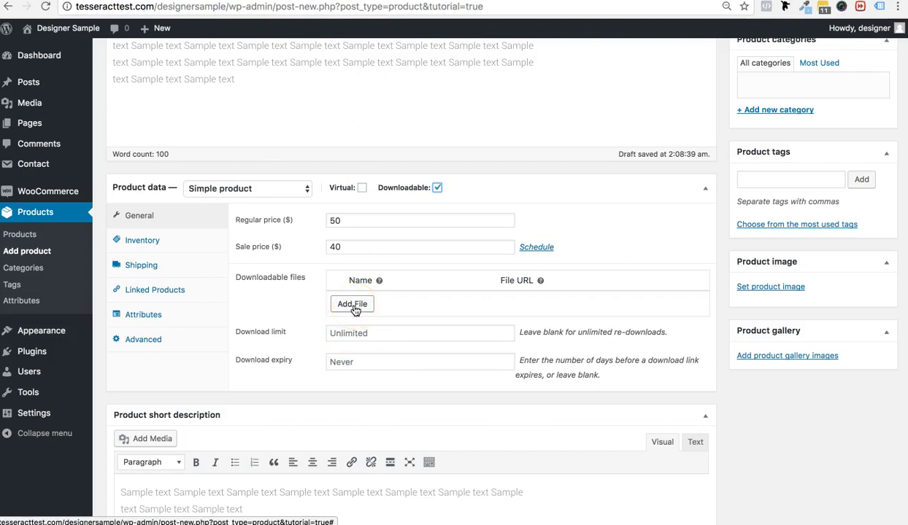
mouse_move(436, 192)
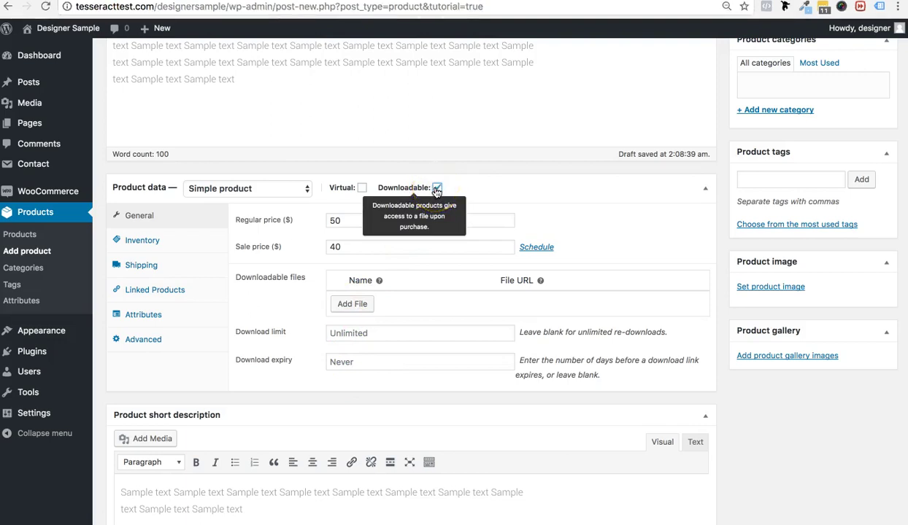
left_click(342, 306)
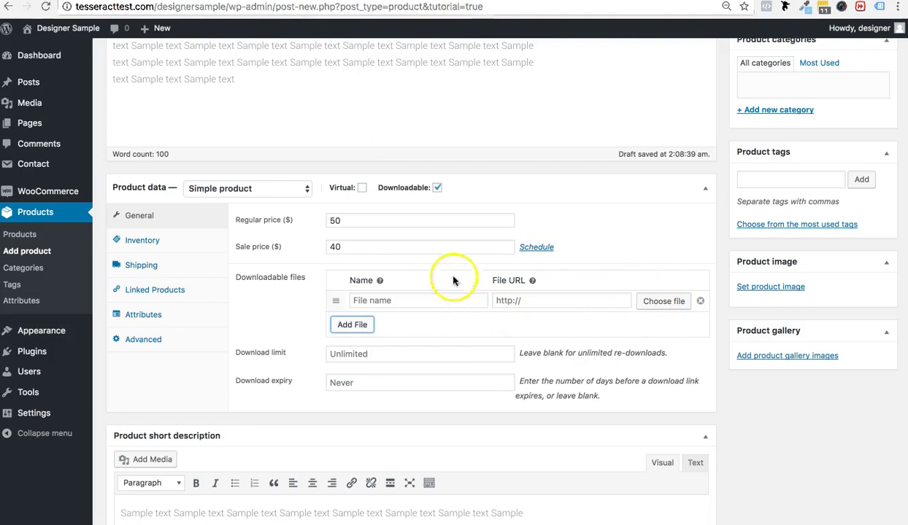
left_click(438, 188)
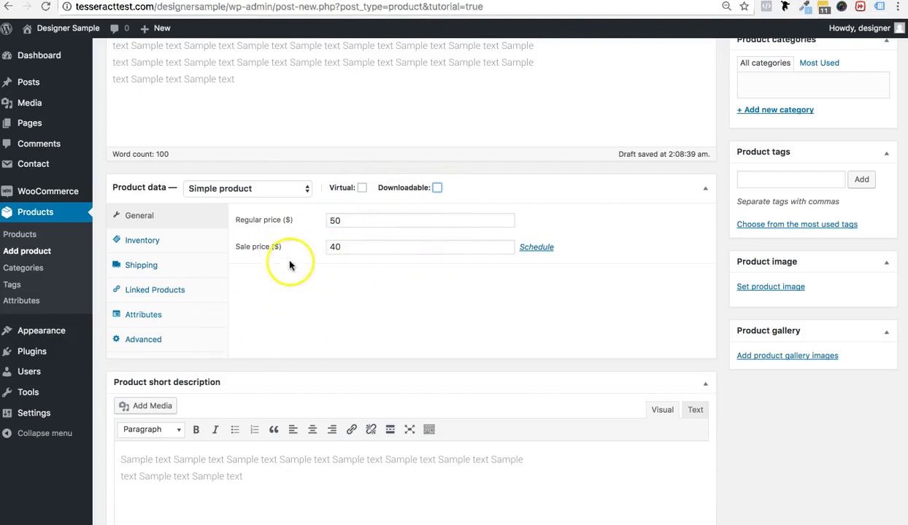
Step: Fill in the product's inventory data with SKU 0933, stock management enabled and a stock quantity of 5, keeping the status In stock
left_click(158, 246)
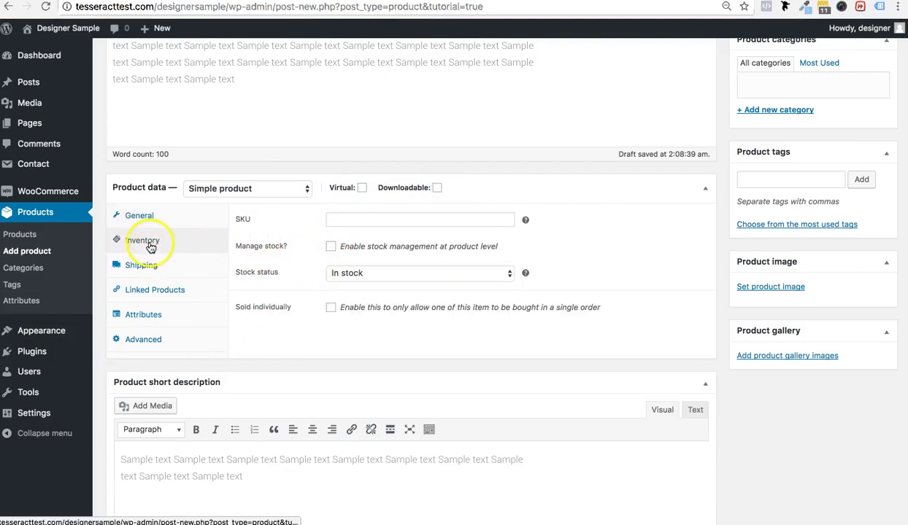
left_click(357, 220)
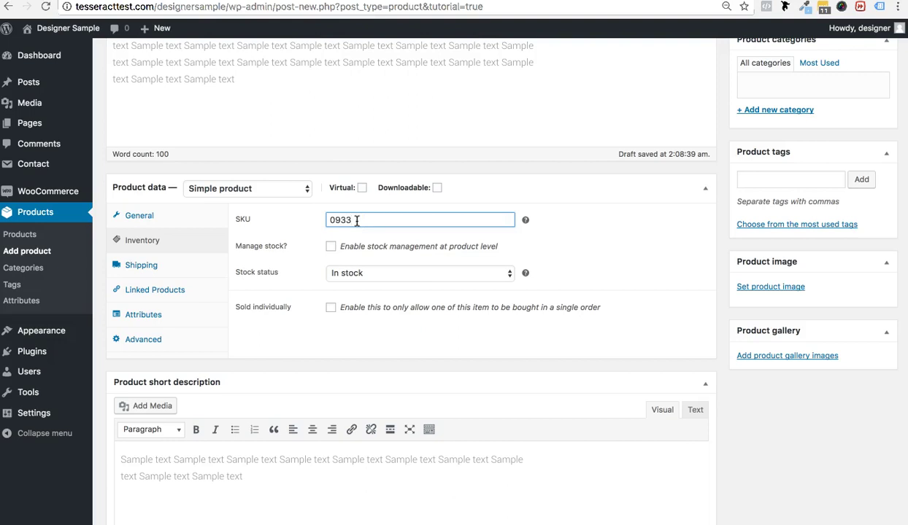
left_click(330, 246)
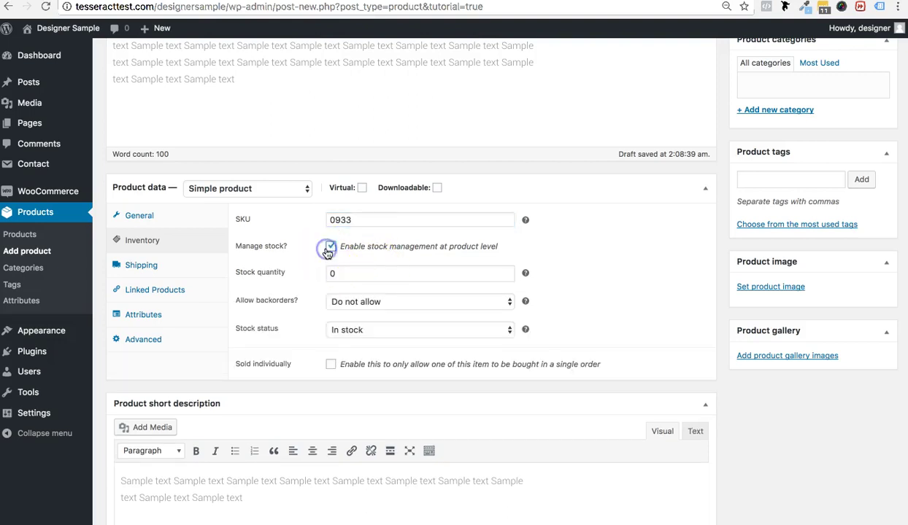
left_click(280, 270)
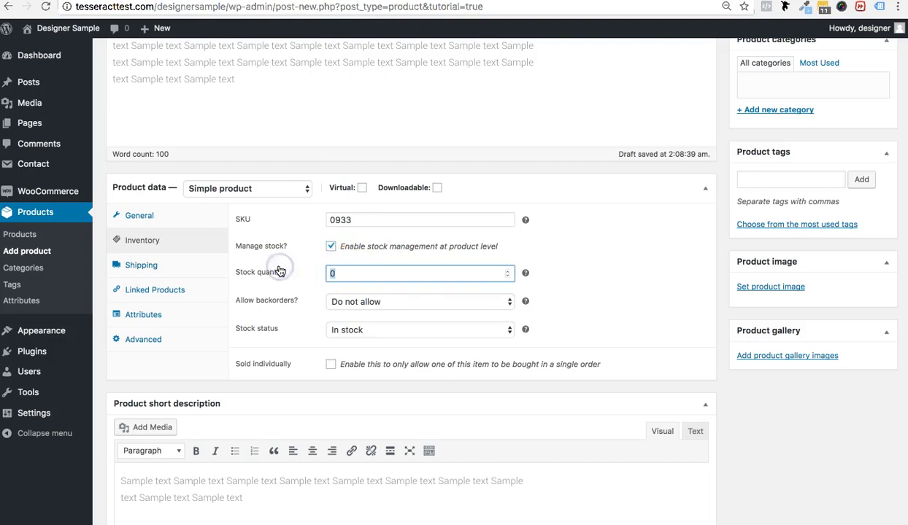
type("5")
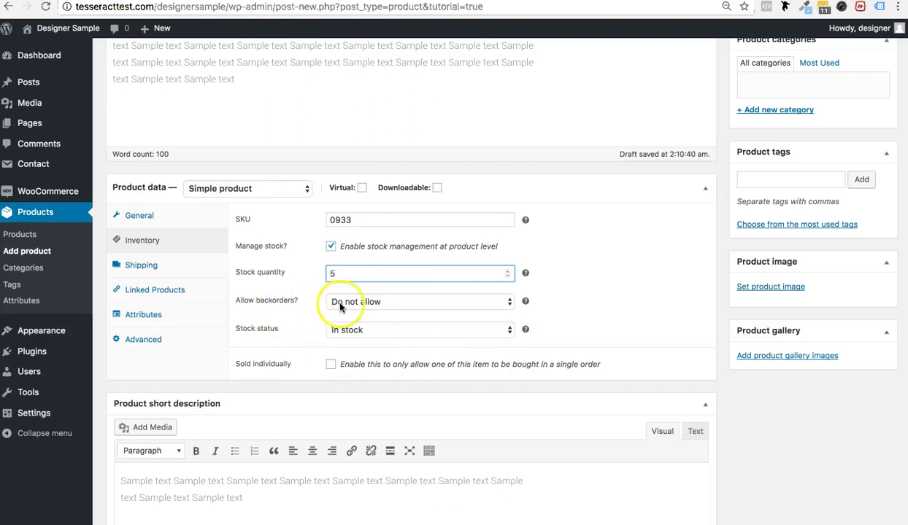
left_click(386, 332)
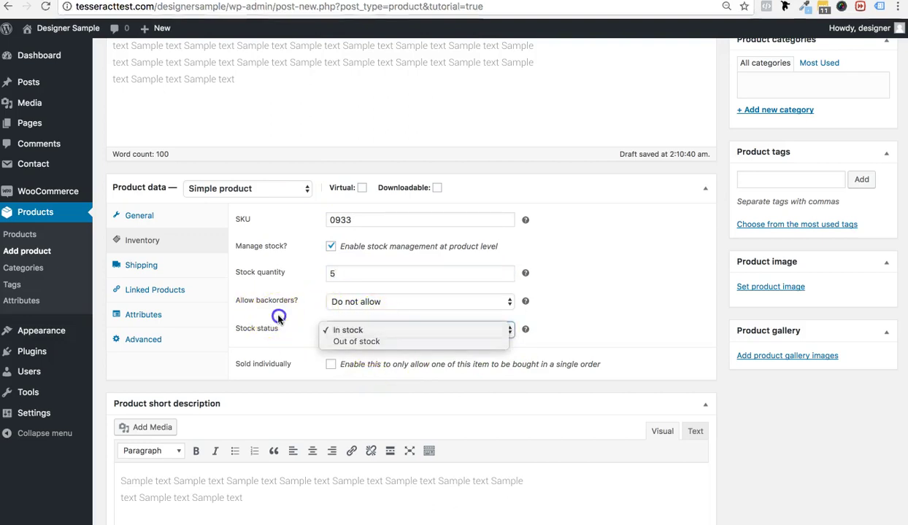
key("Escape")
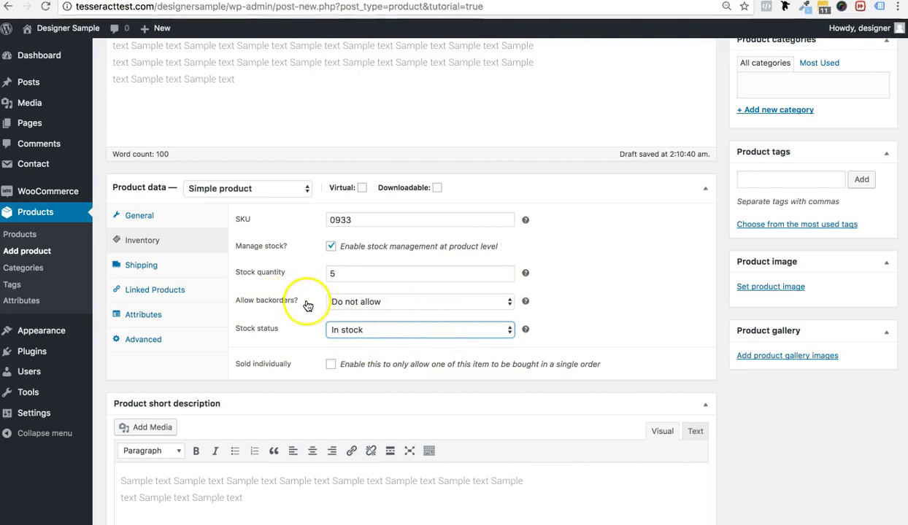
Step: Review the product's shipping, linked products, attributes and advanced settings, including the up-sells and purchase note fields, and return to the general price settings
left_click(175, 272)
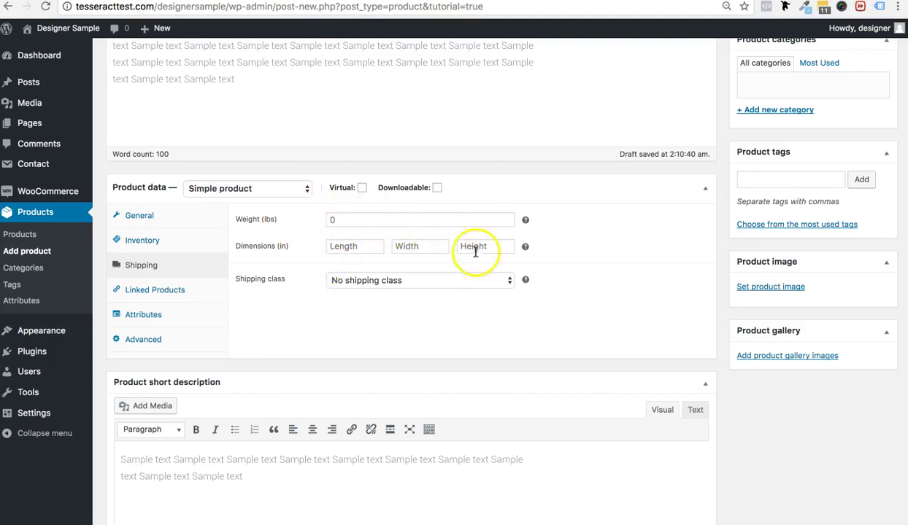
left_click(174, 293)
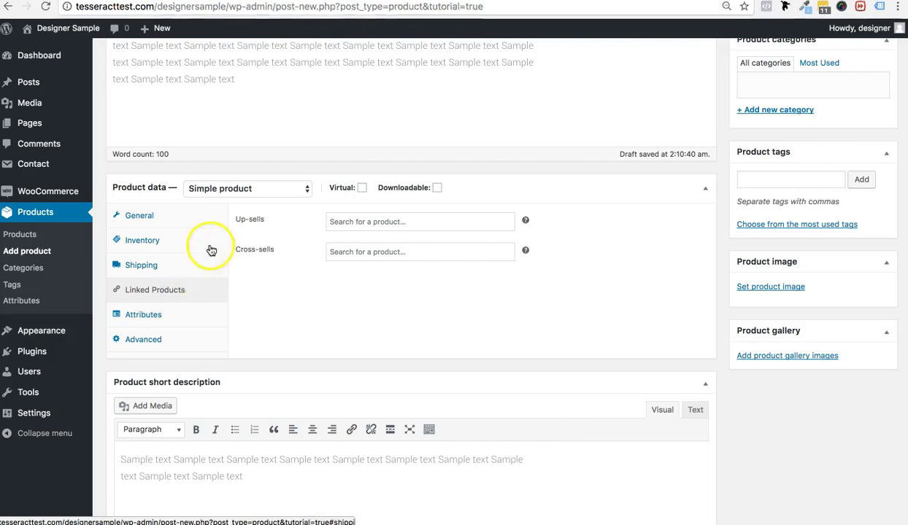
left_click(388, 221)
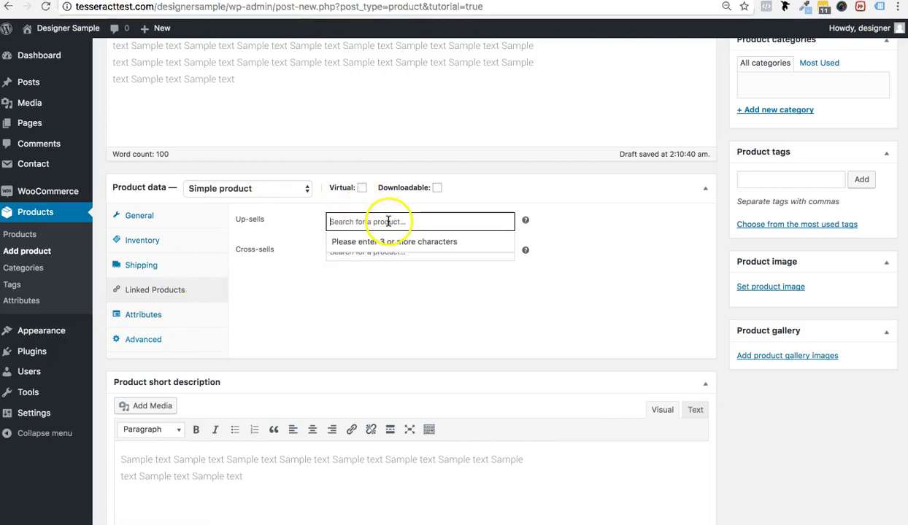
left_click(292, 276)
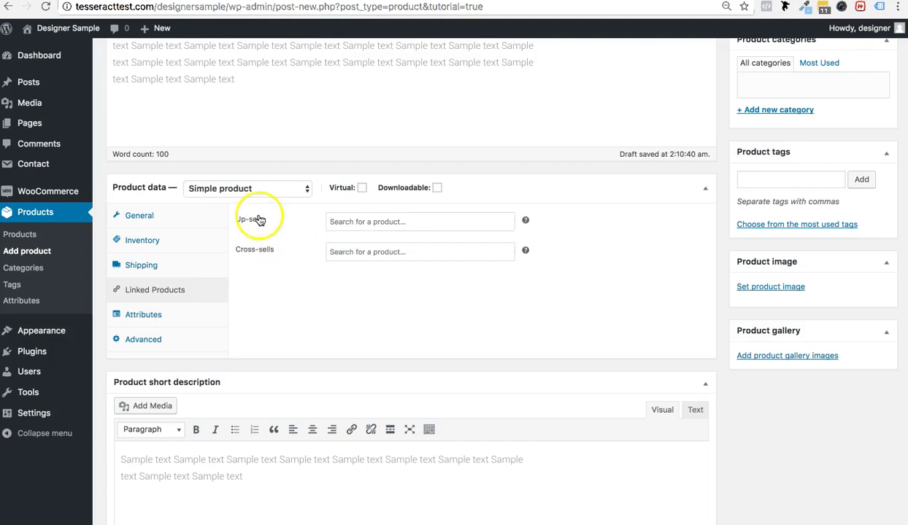
left_click(348, 222)
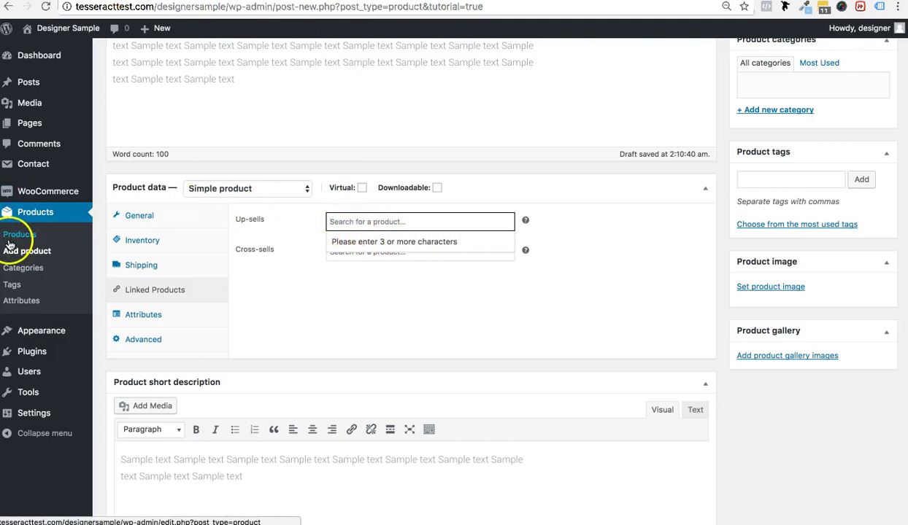
left_click(274, 292)
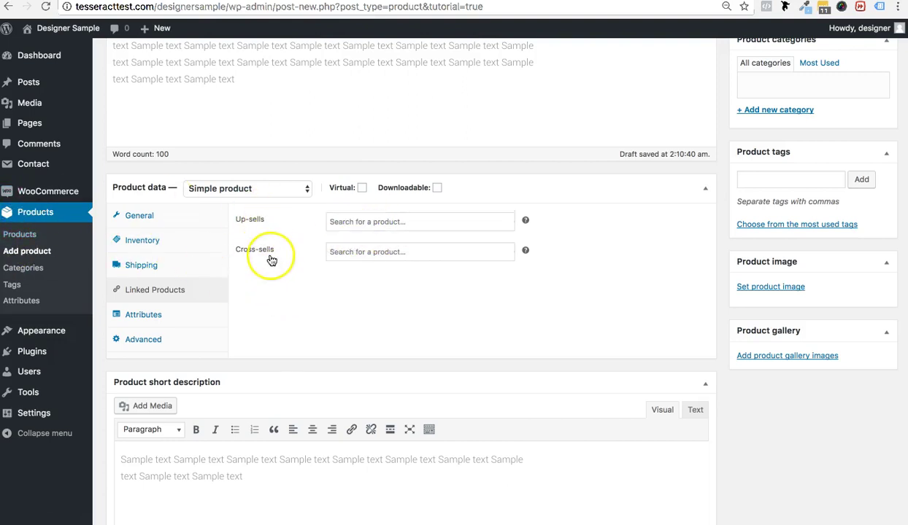
left_click(169, 321)
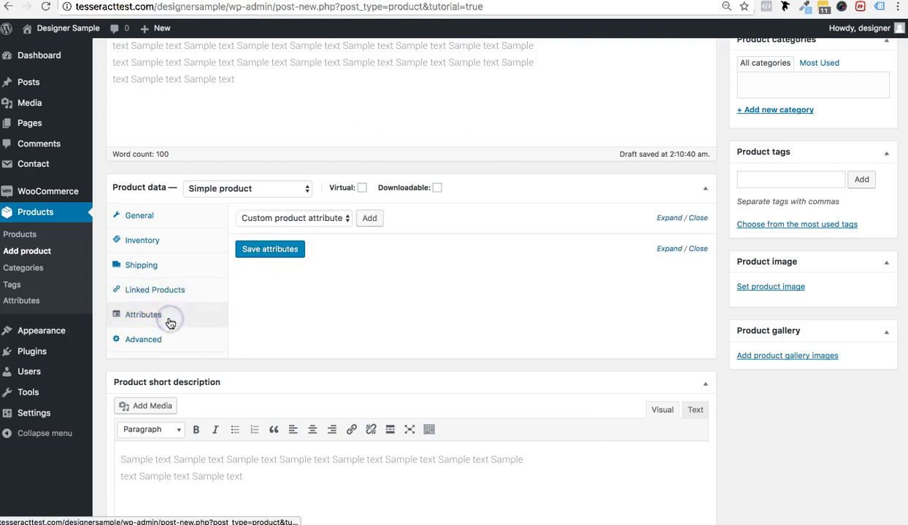
left_click(165, 340)
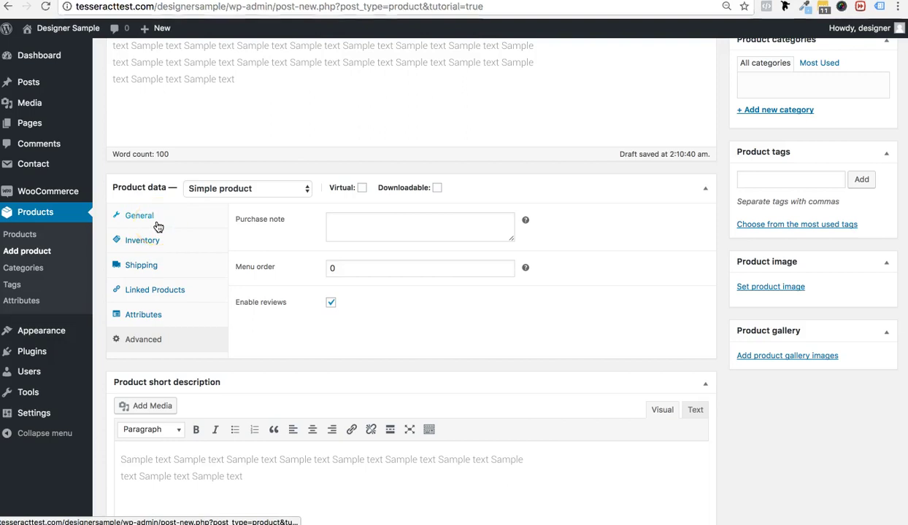
left_click(355, 230)
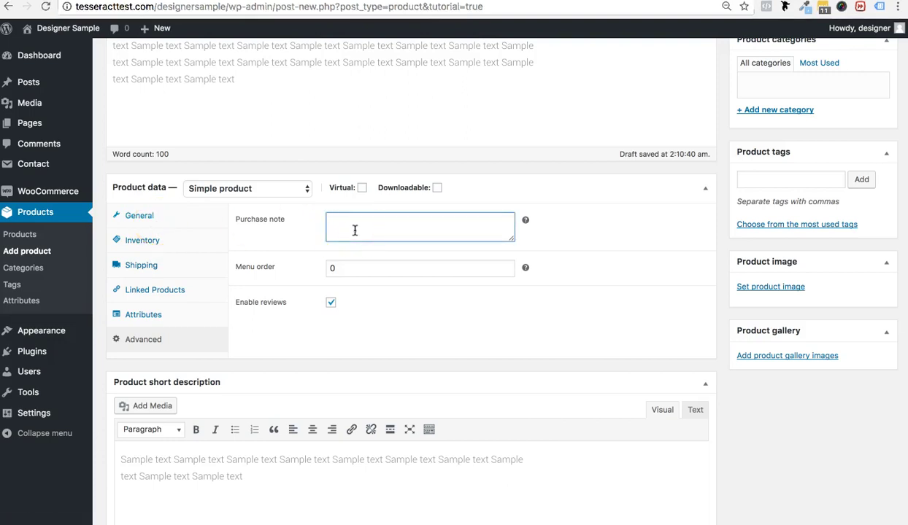
left_click(165, 221)
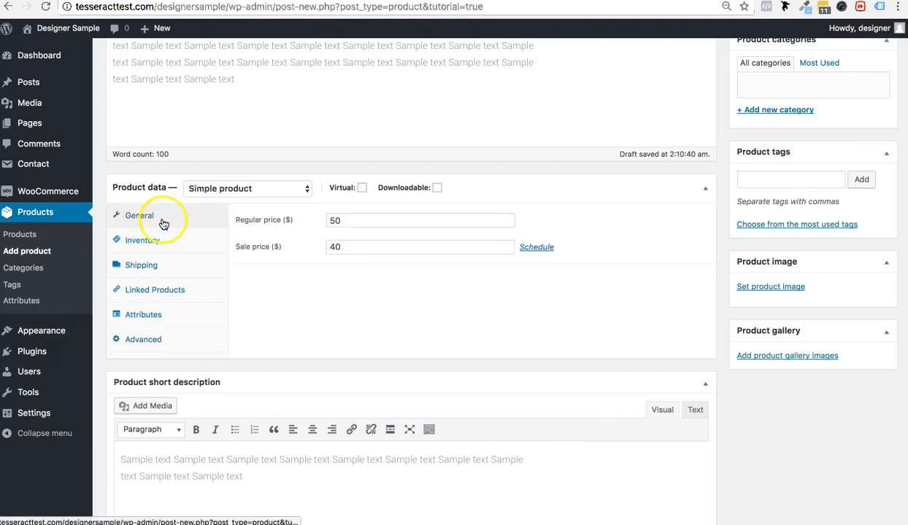
Step: Mark the product as a featured product in its catalog visibility settings, keeping the visibility option Visible
scroll(334, 296, "down", 3)
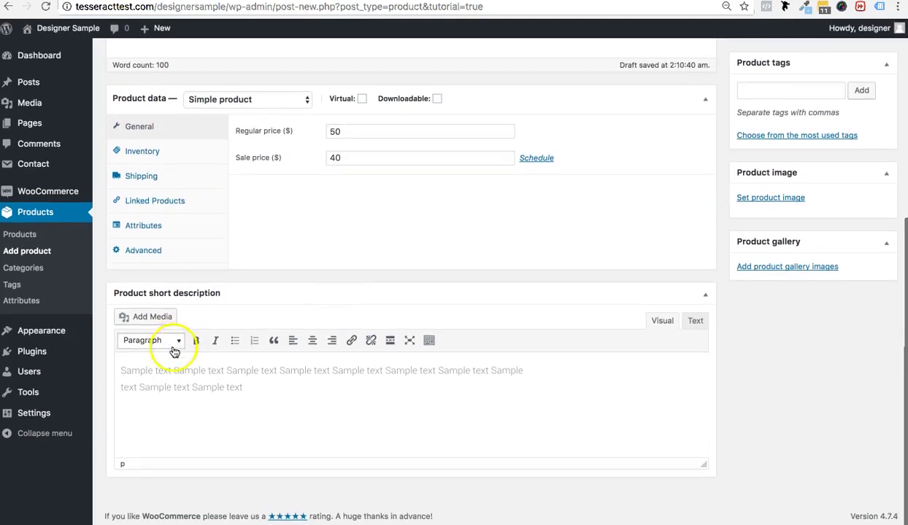
scroll(514, 325, "up", 3)
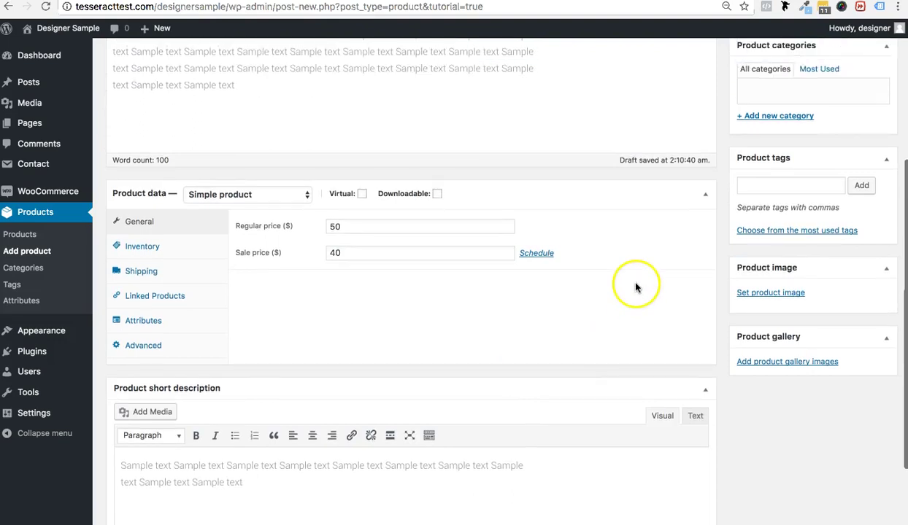
scroll(634, 287, "up", 1)
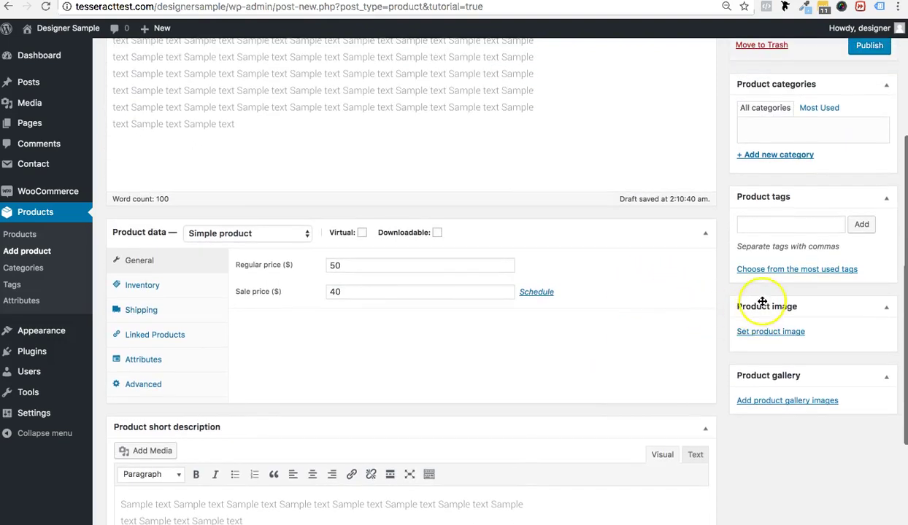
scroll(762, 302, "up", 5)
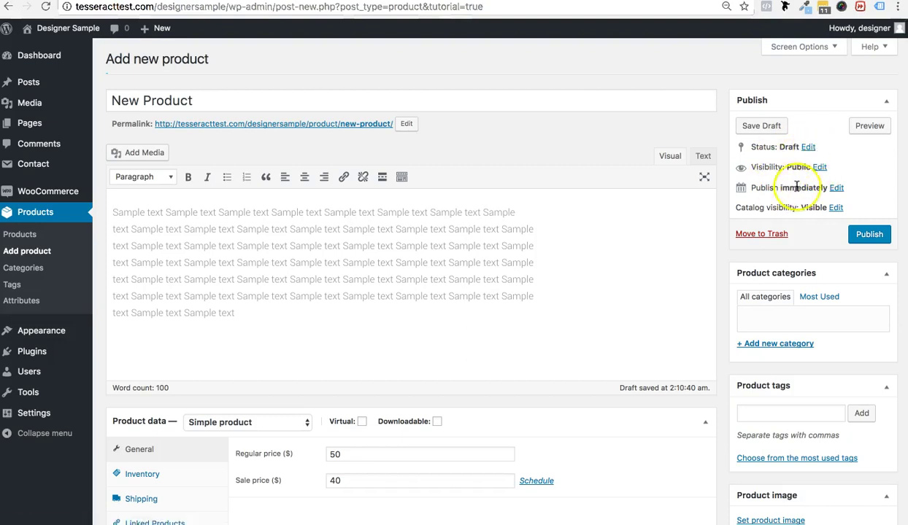
left_click(835, 208)
scroll(829, 277, "down", 1)
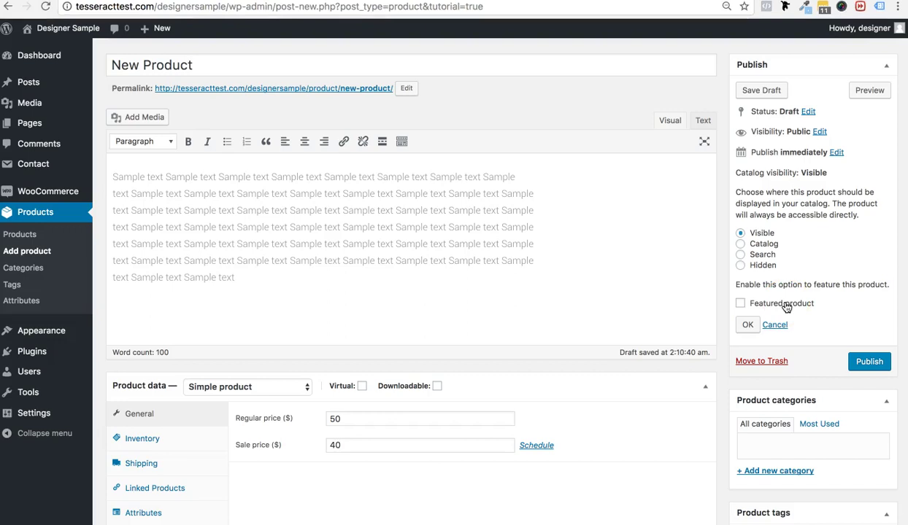
left_click(744, 307)
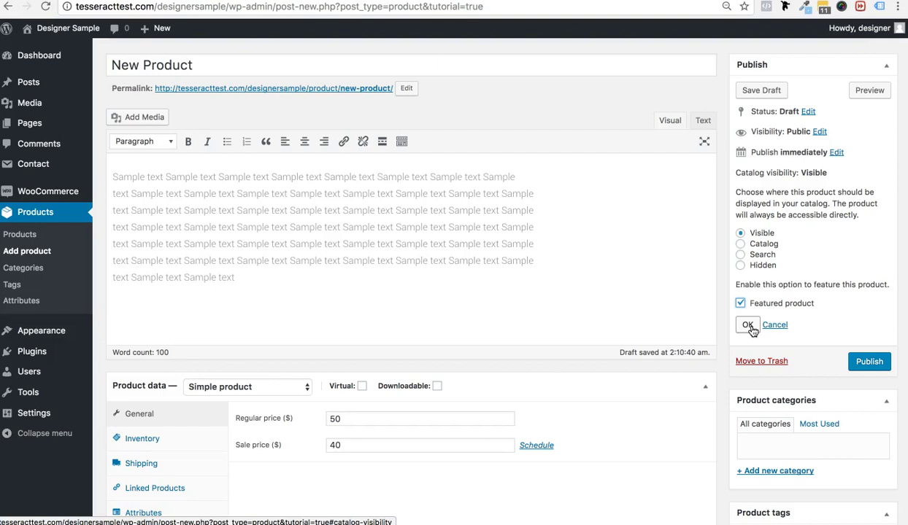
left_click(741, 305)
left_click(741, 306)
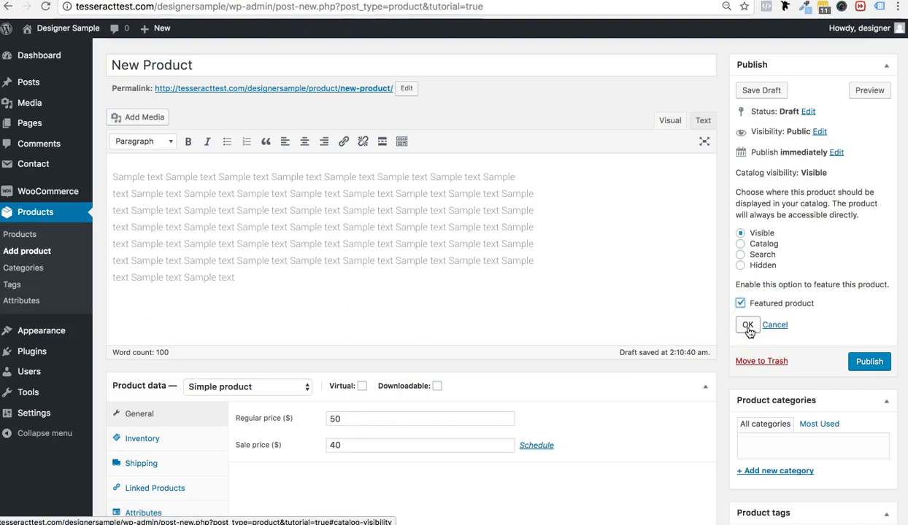
left_click(749, 324)
Step: Upload the six bicycle photos 14.jpg to 19.jpg from the Products folder while choosing a product image
scroll(752, 350, "down", 1)
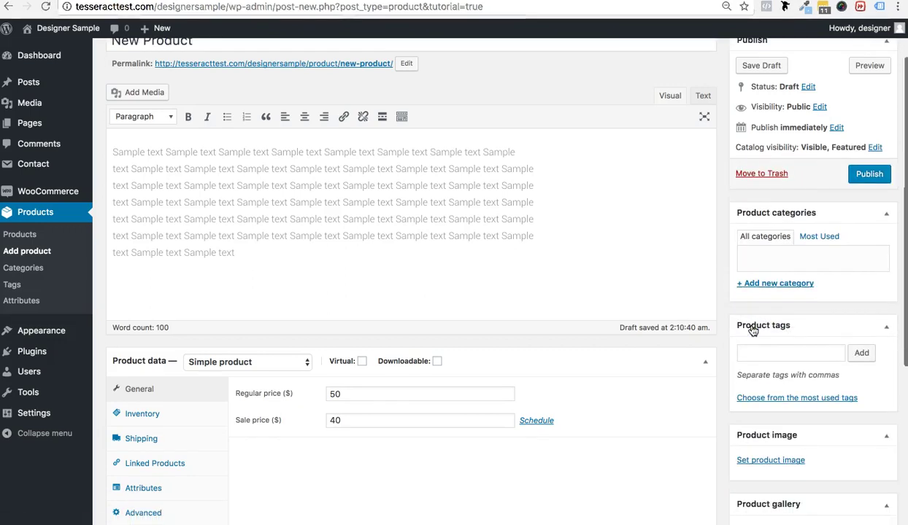
scroll(750, 328, "up", 3)
left_click(757, 181)
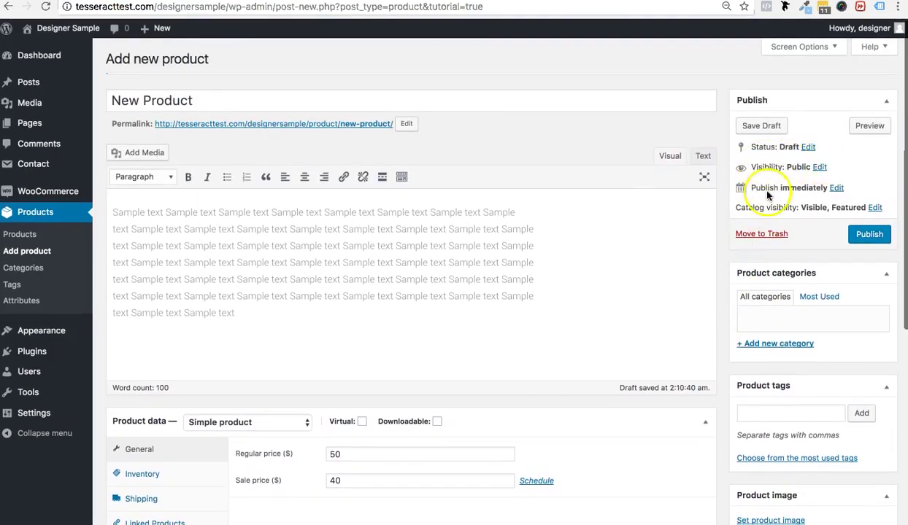
scroll(768, 308, "down", 5)
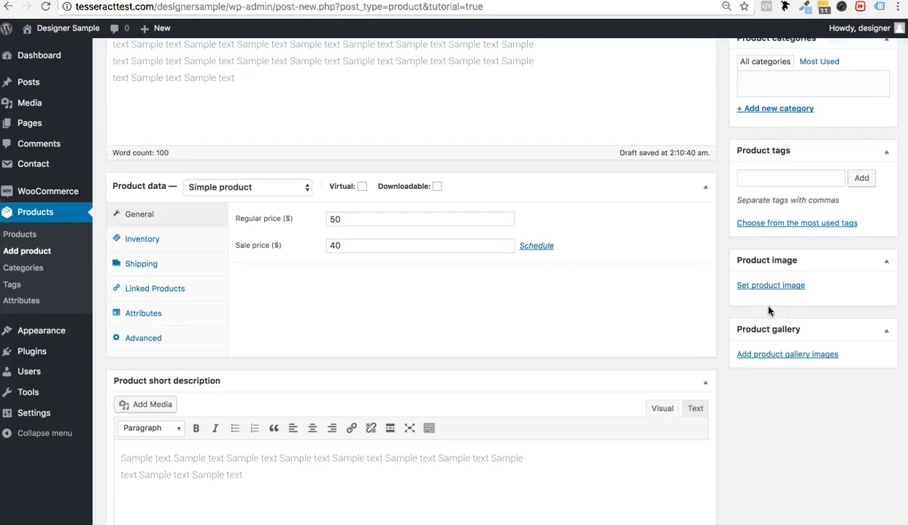
left_click(748, 285)
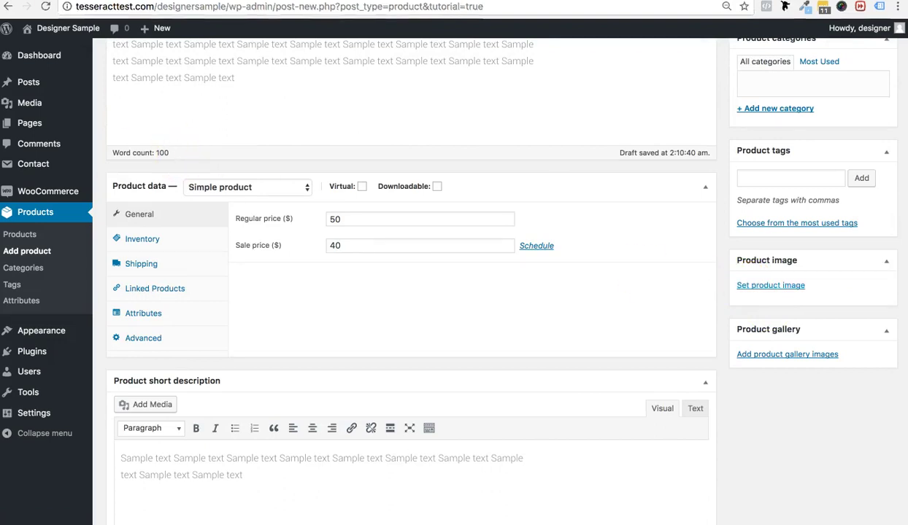
left_click(705, 231)
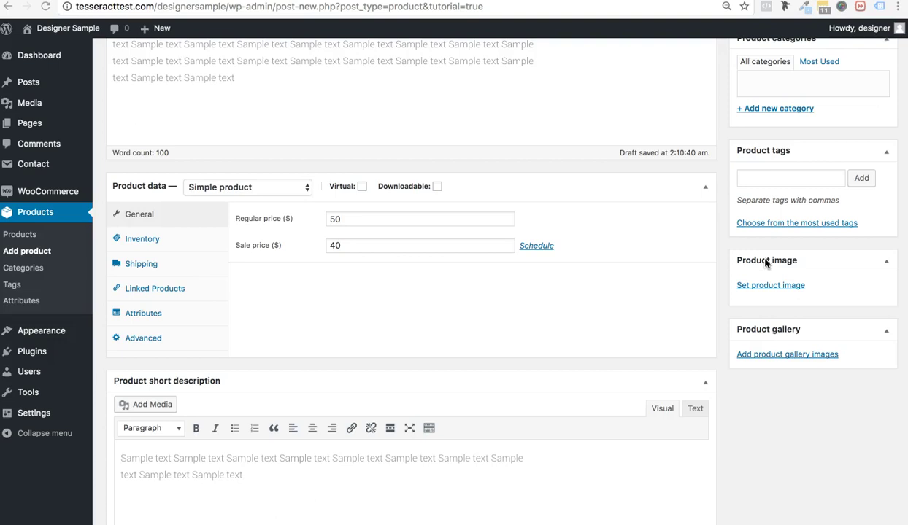
left_click(757, 295)
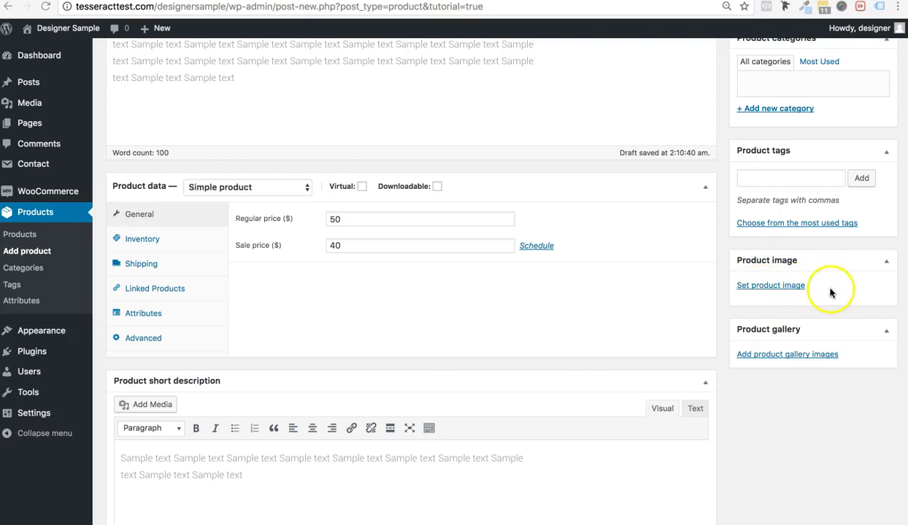
left_click(772, 287)
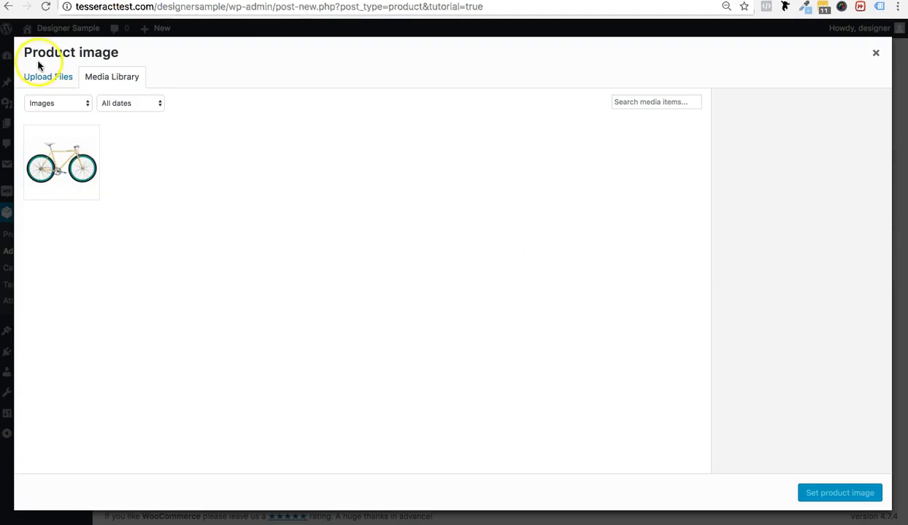
left_click(38, 76)
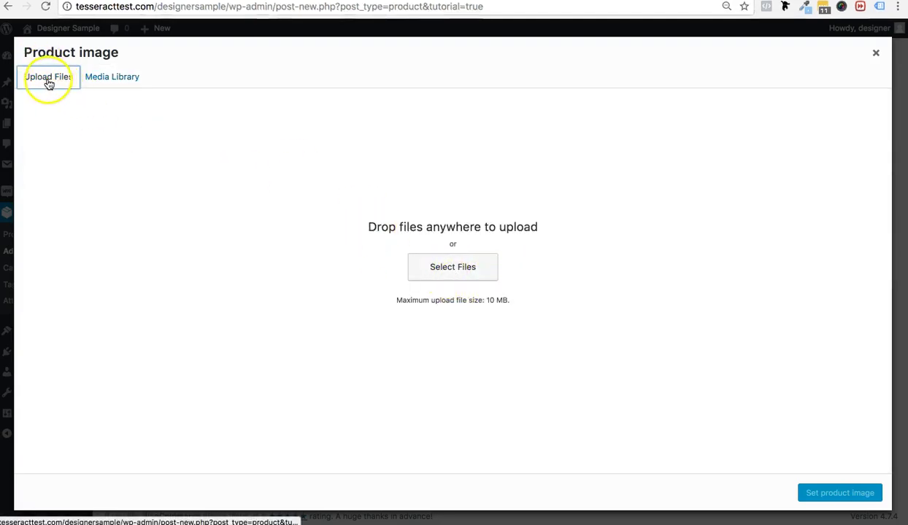
left_click(446, 268)
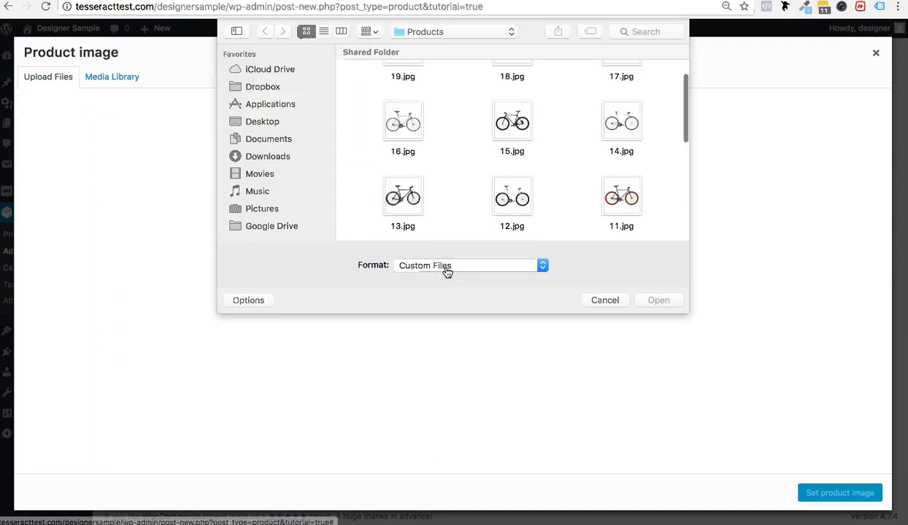
scroll(464, 189, "up", 2)
left_click_drag(354, 75, 628, 215)
scroll(666, 183, "down", 2)
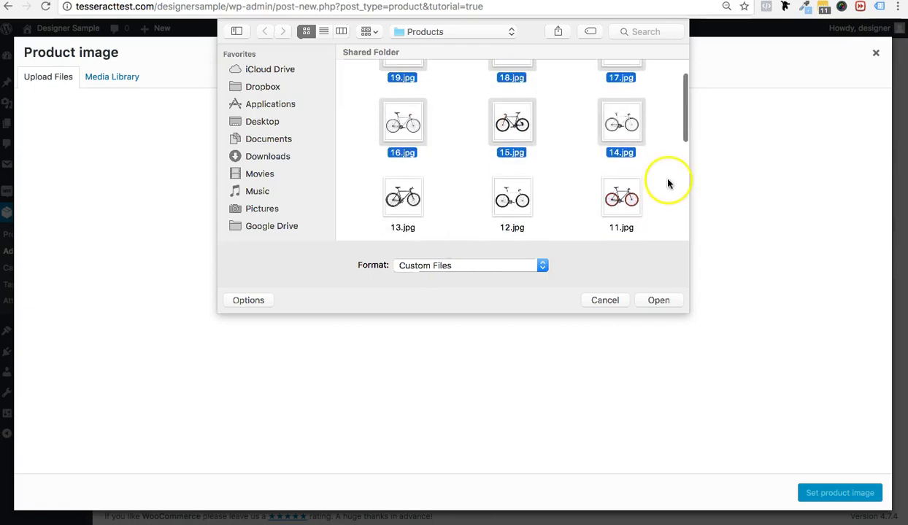
left_click(662, 299)
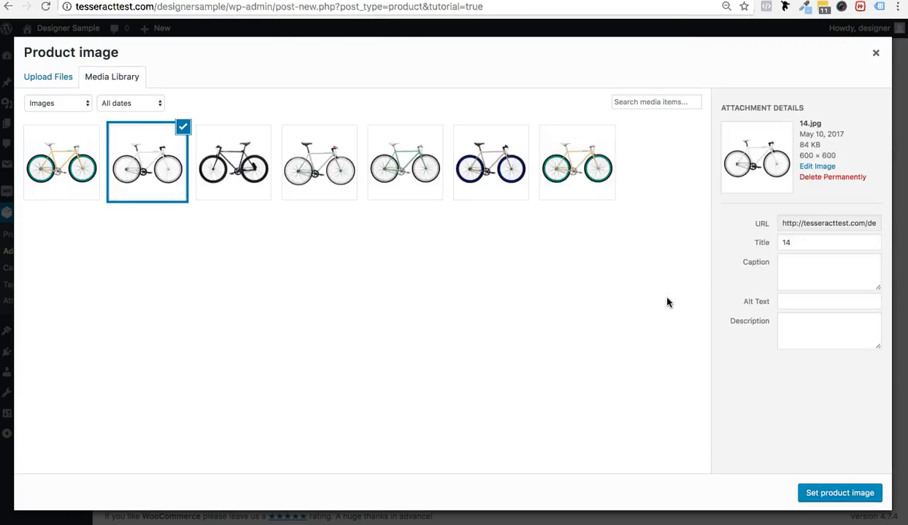
Step: Set 14.jpg as the product image and replace it with 16.jpg from the media library
left_click(811, 493)
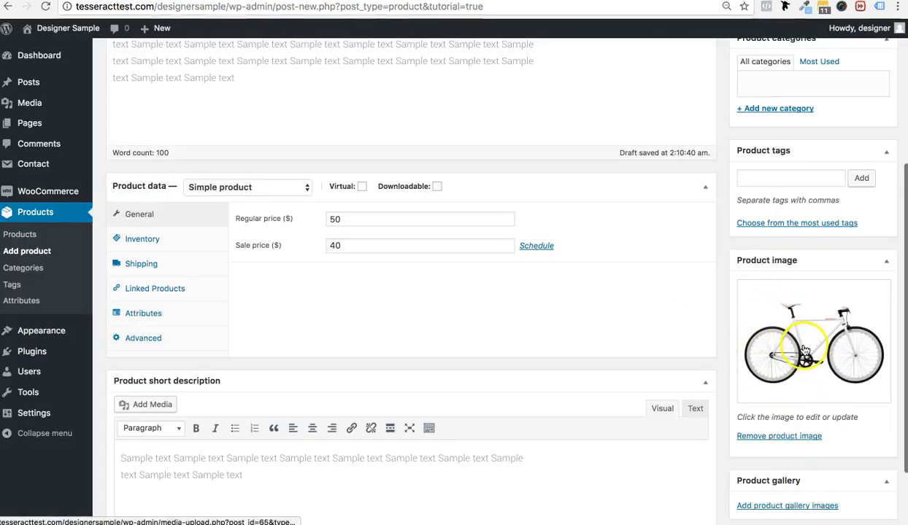
scroll(805, 350, "down", 1)
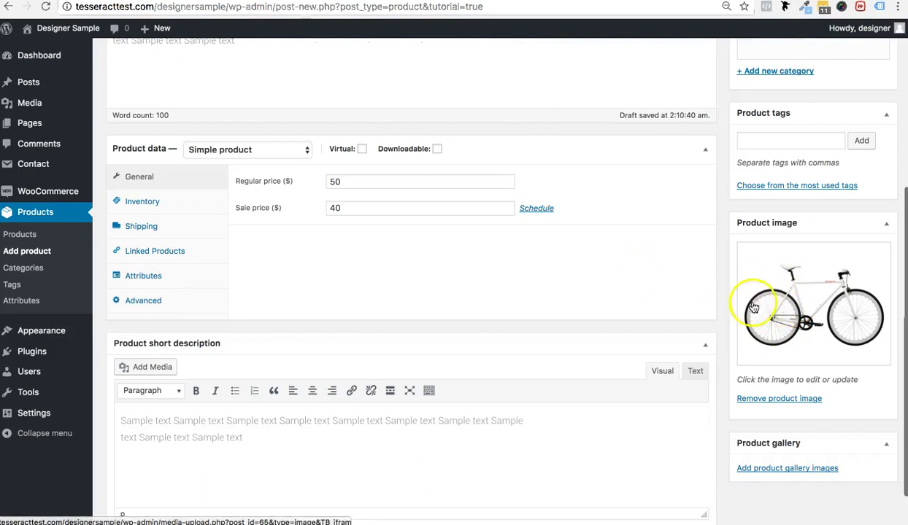
left_click(764, 312)
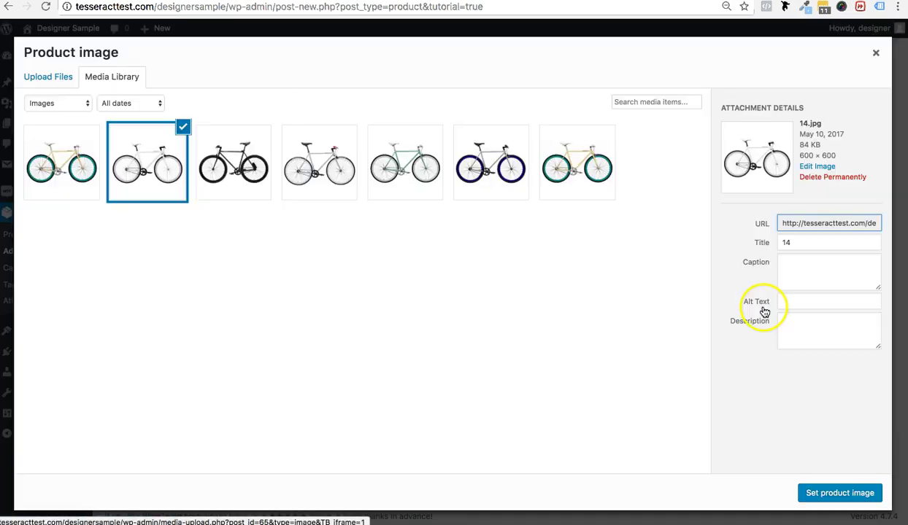
left_click(246, 151)
left_click(327, 160)
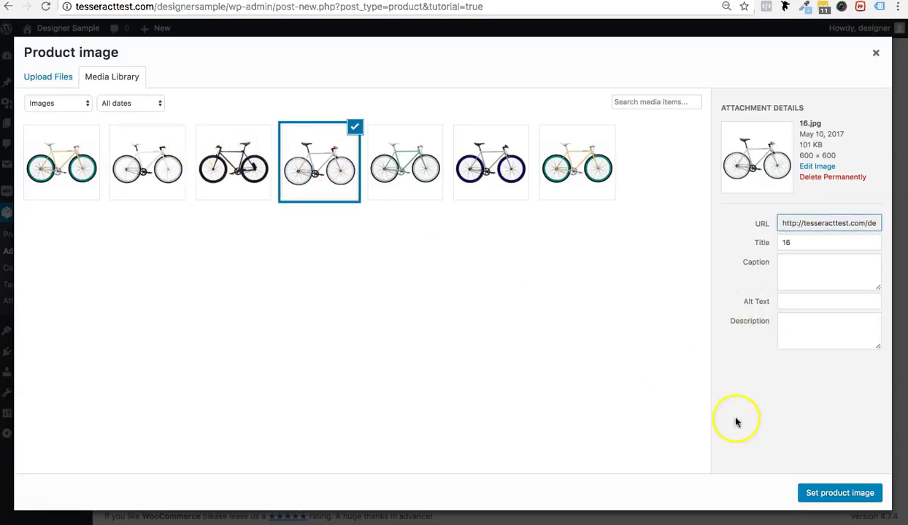
left_click(814, 492)
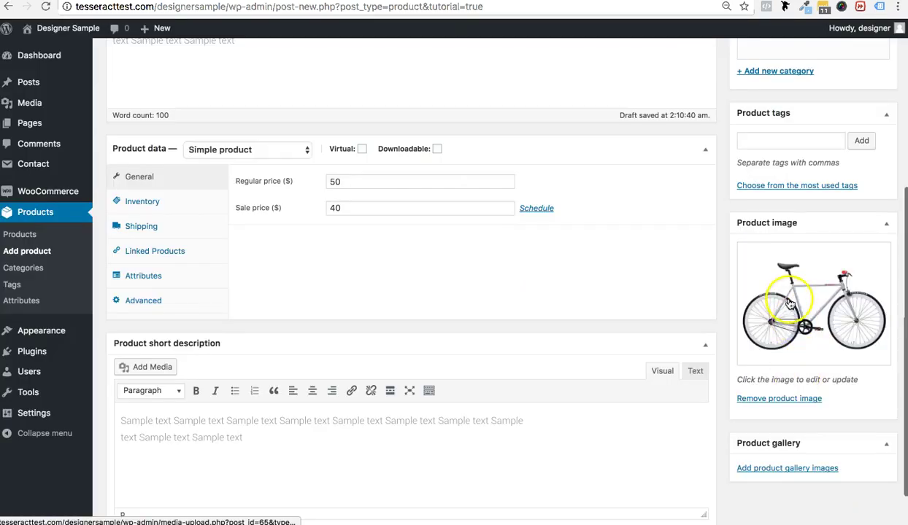
Step: Add 14.jpg, 16.jpg, 17.jpg and 18.jpg from the media library to the product gallery
scroll(796, 300, "down", 1)
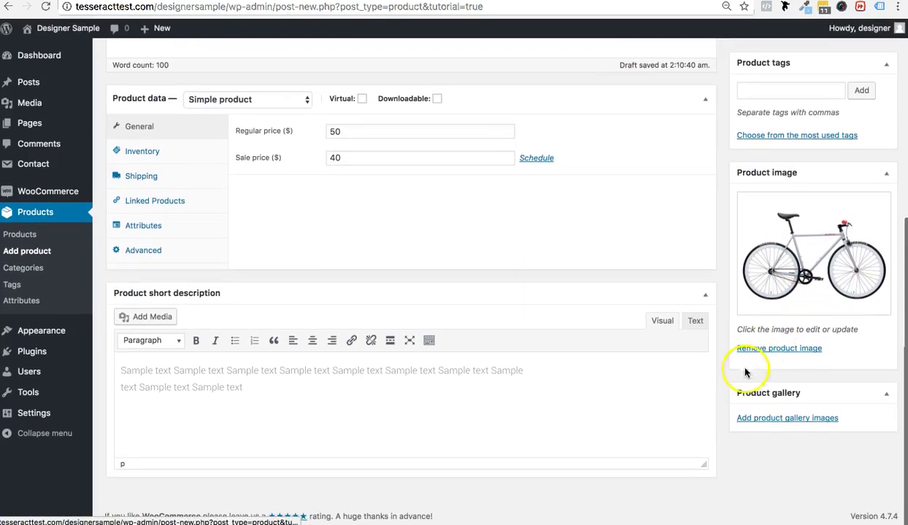
left_click(742, 419)
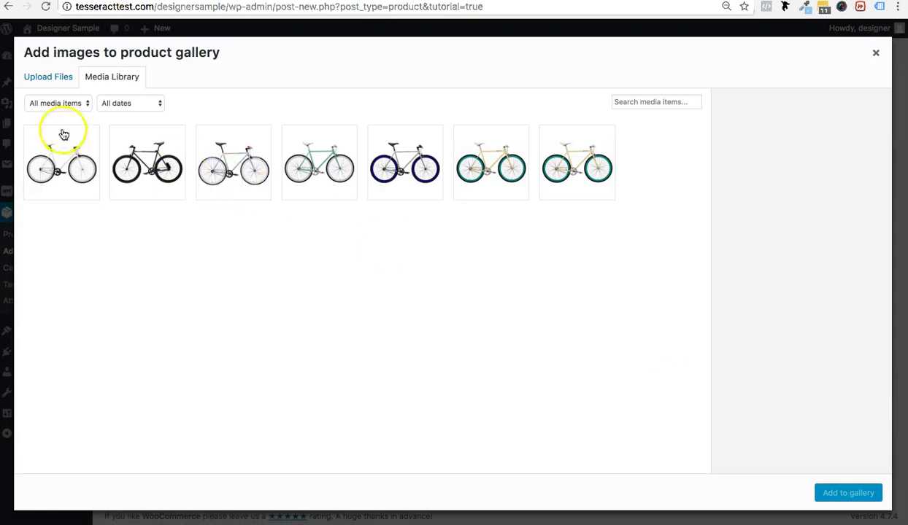
left_click(62, 135)
left_click(335, 155)
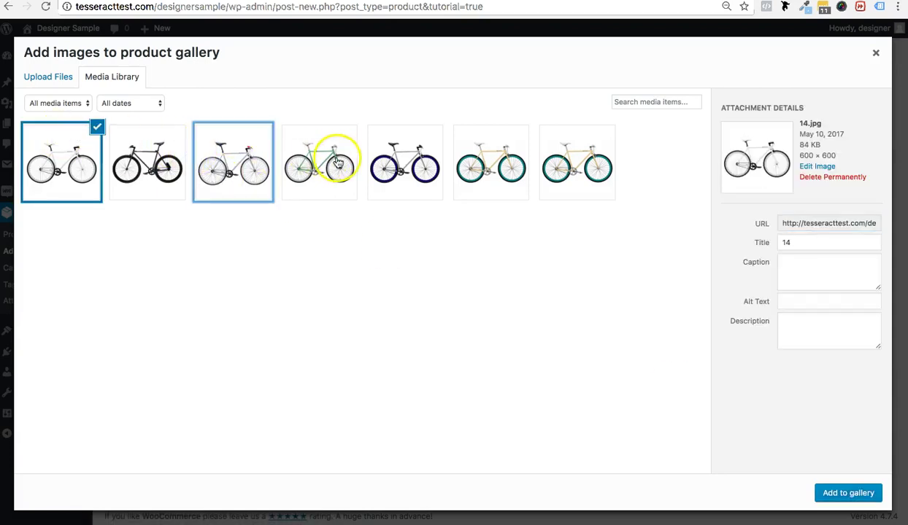
left_click(417, 161)
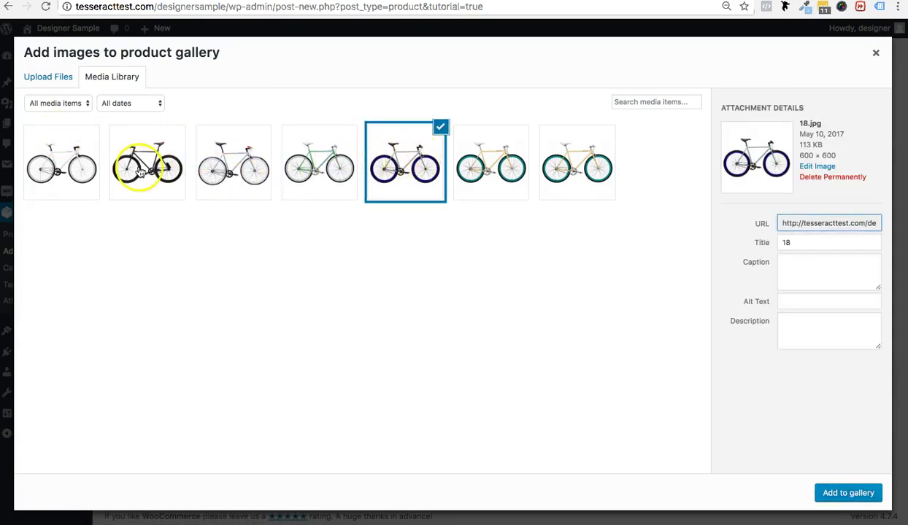
left_click(248, 172)
left_click(321, 172)
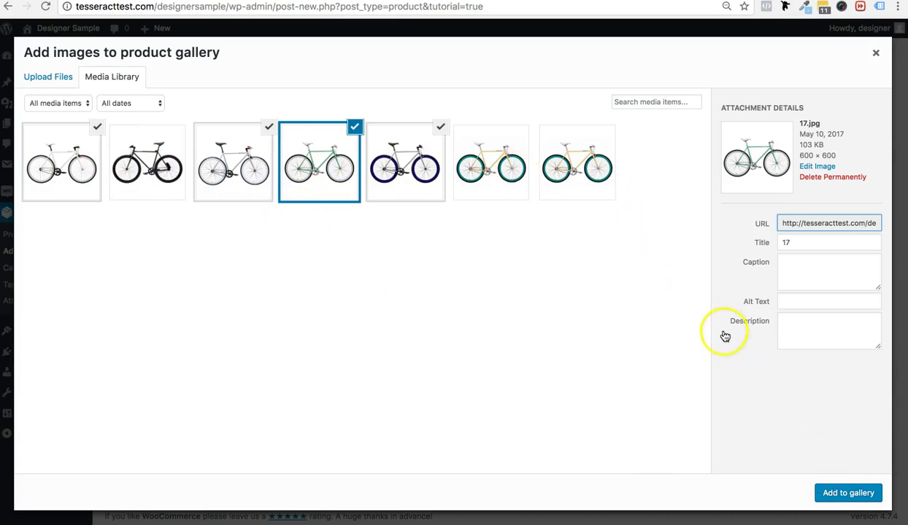
left_click(845, 491)
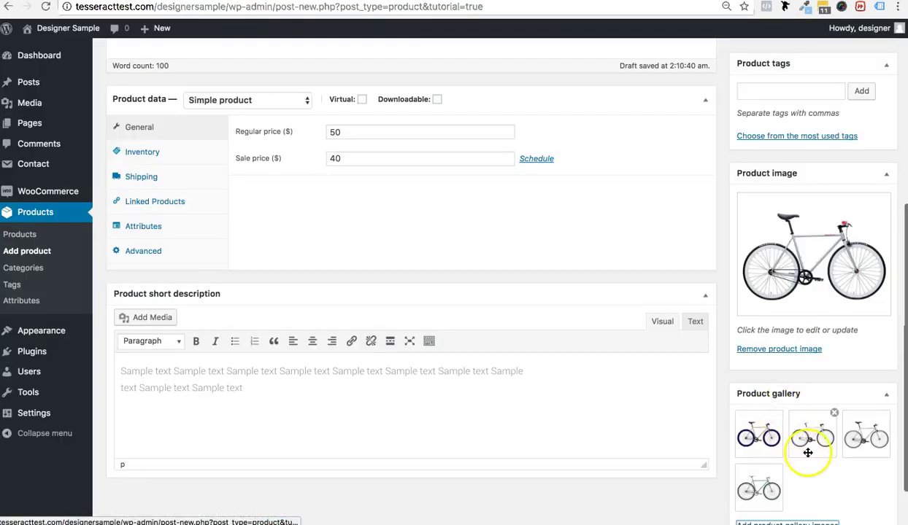
Step: Add 19.jpg from the media library to the product gallery and return to the product's publishing options
left_click(780, 464)
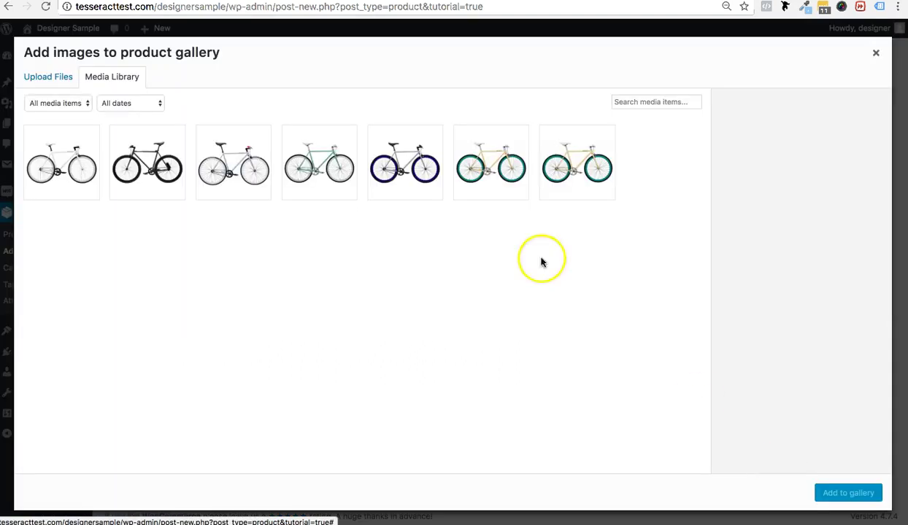
left_click(587, 140)
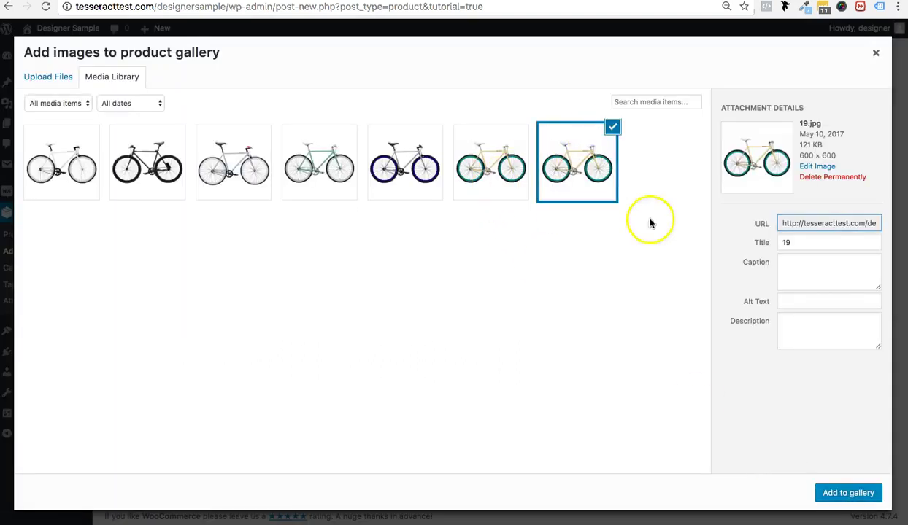
left_click(836, 494)
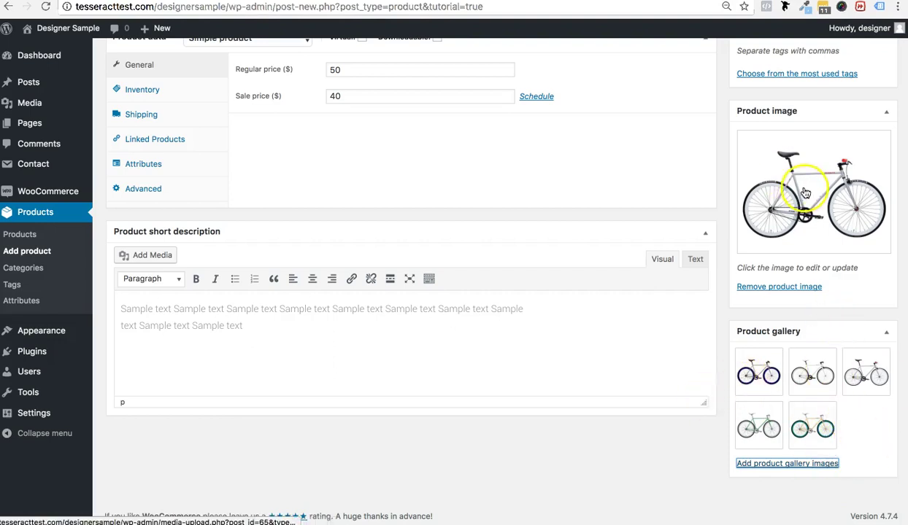
scroll(759, 292, "up", 1)
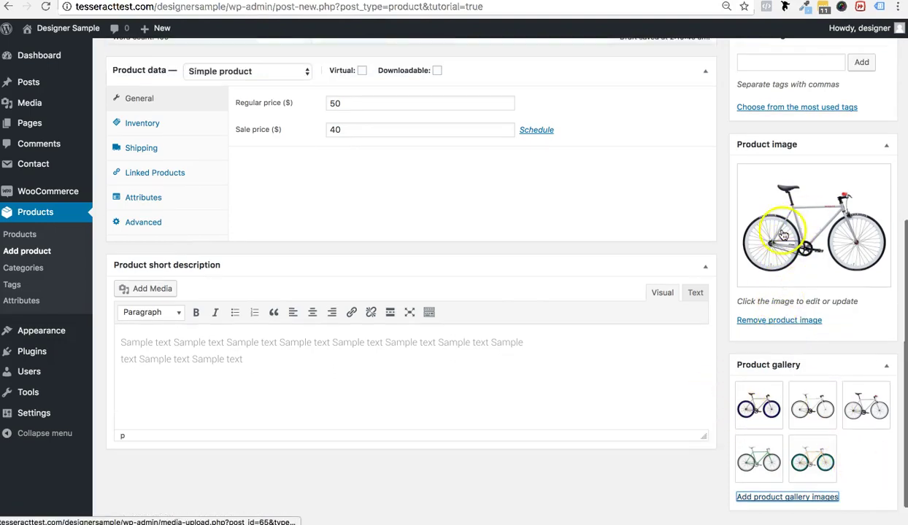
scroll(800, 300, "up", 3)
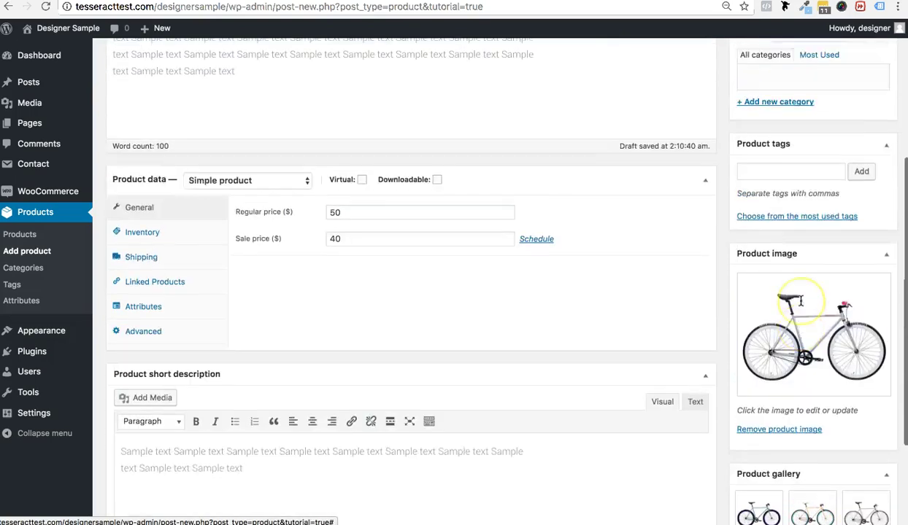
scroll(800, 300, "down", 4)
scroll(804, 259, "up", 8)
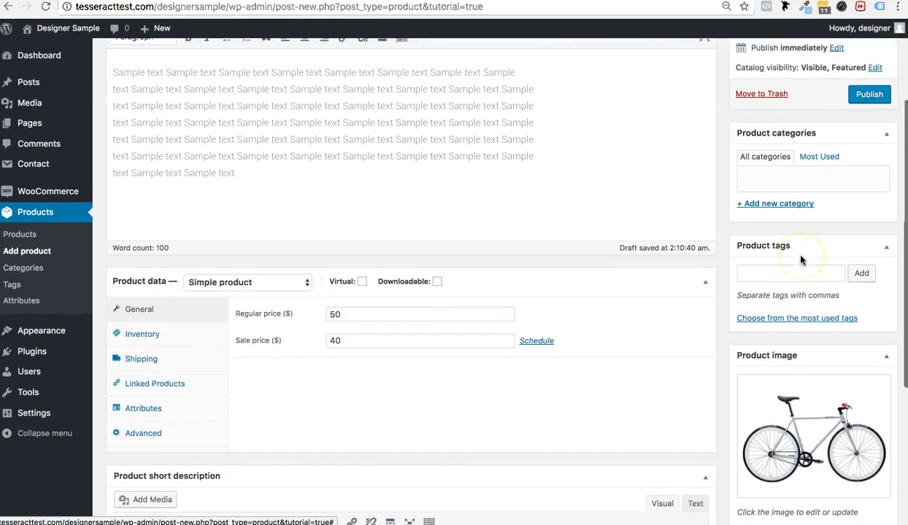
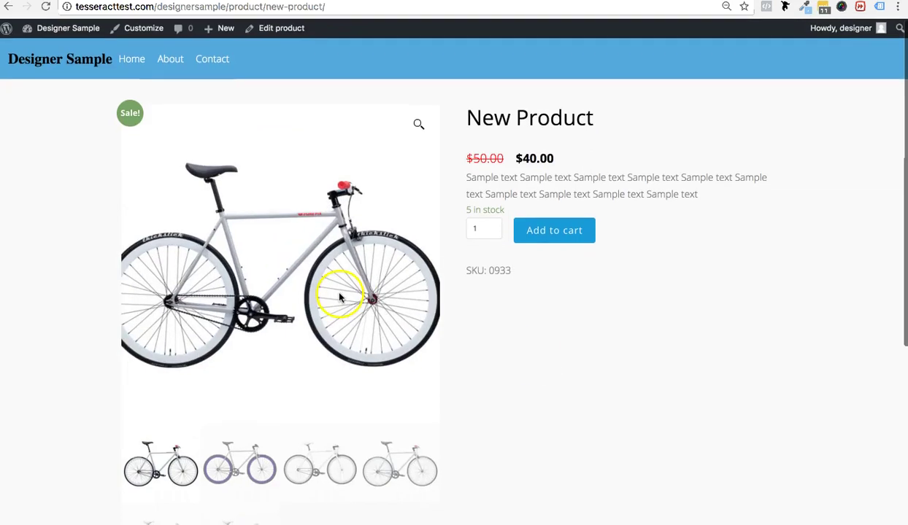
Step: Examine the New Product page's photos in the enlarged gallery view and through the thumbnails below the main image
left_click(431, 117)
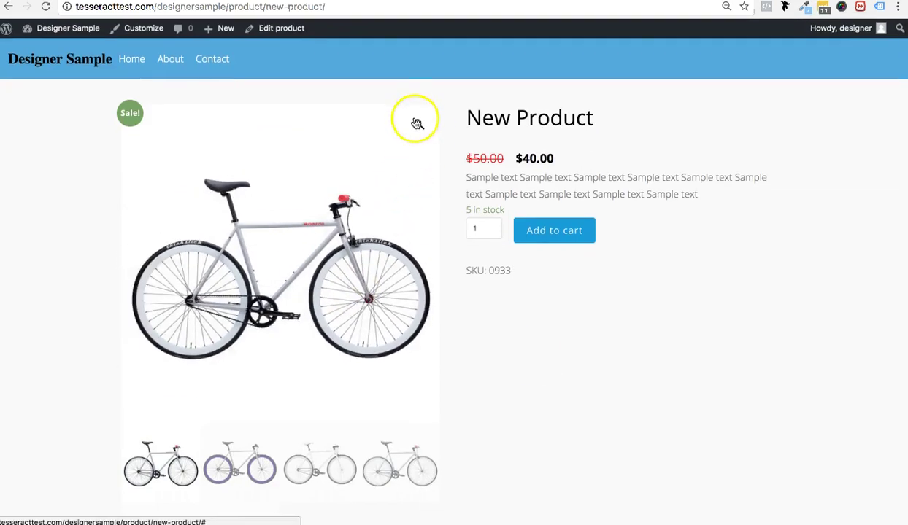
left_click(416, 122)
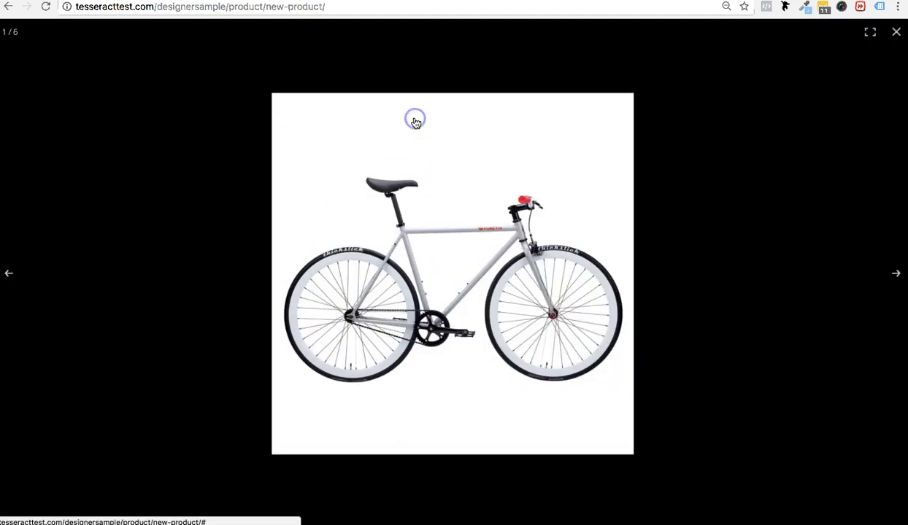
left_click(899, 275)
left_click(899, 274)
left_click(899, 274)
left_click(898, 275)
left_click(898, 275)
left_click(898, 275)
left_click(896, 33)
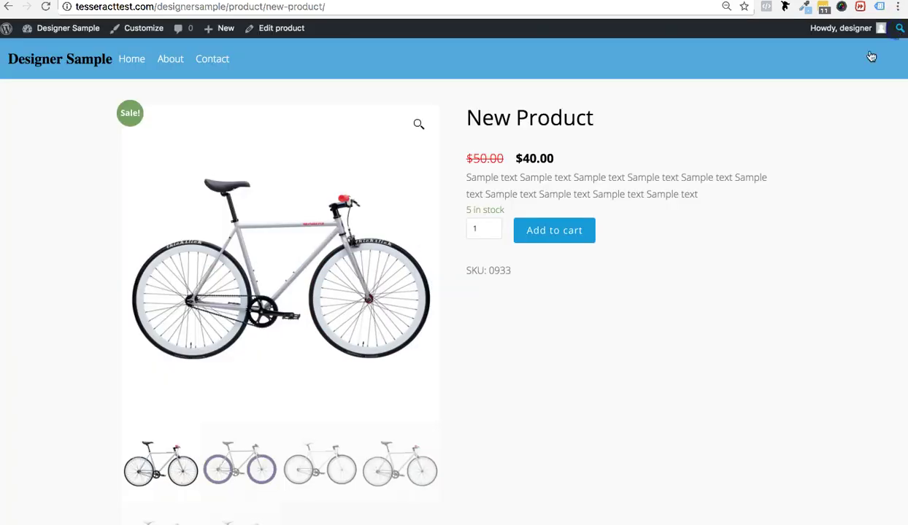
left_click(269, 461)
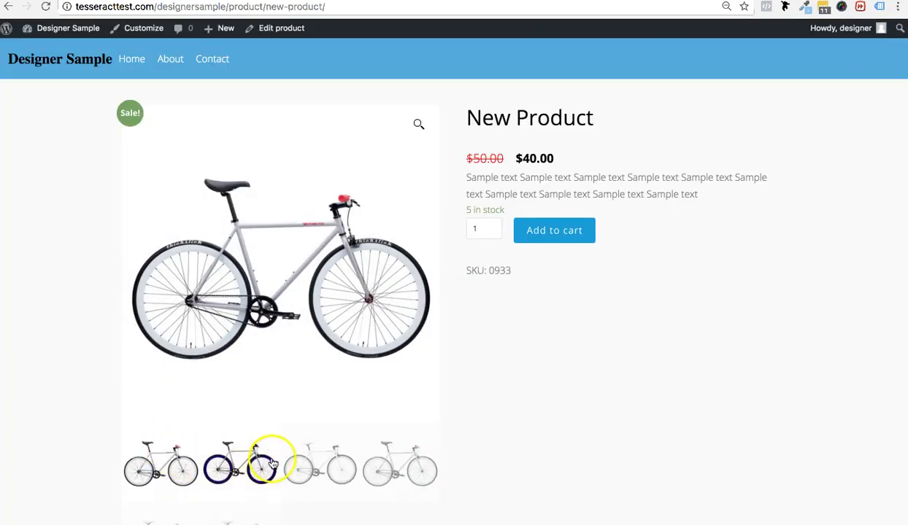
left_click(315, 466)
left_click(399, 466)
scroll(598, 436, "down", 1)
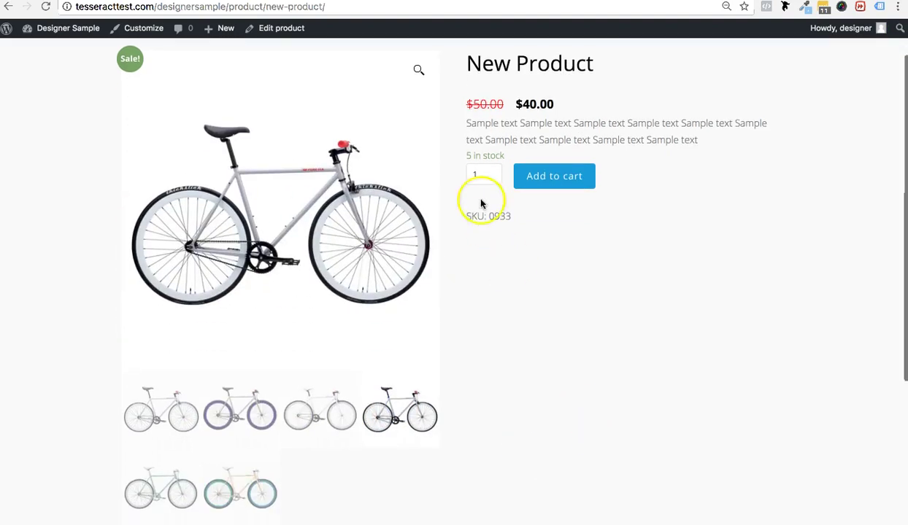
Step: Review the product page's full description, short description, SKU, and regular and sale prices
scroll(630, 394, "down", 4)
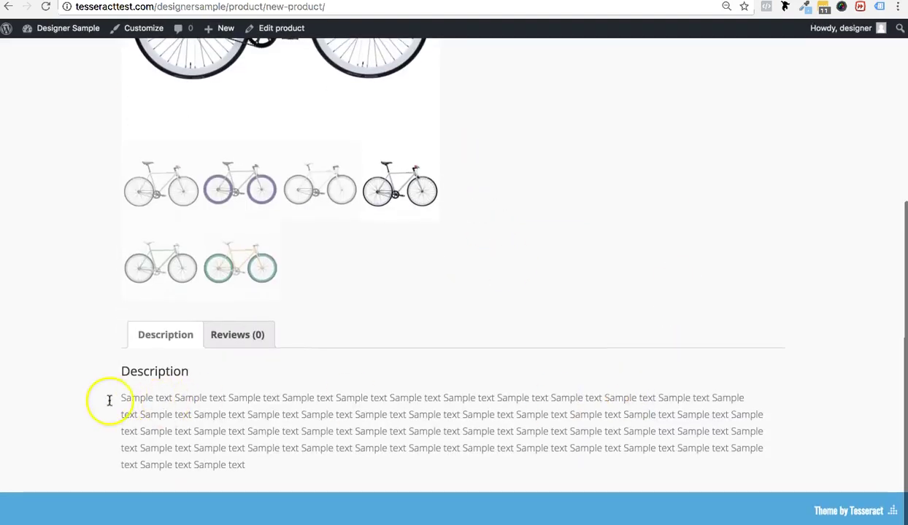
left_click_drag(117, 397, 358, 477)
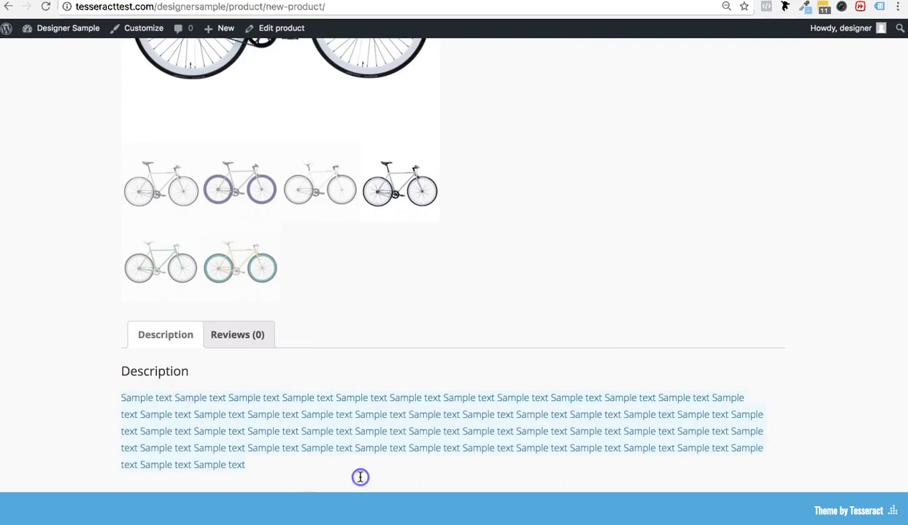
scroll(462, 379, "up", 5)
left_click_drag(465, 177, 635, 207)
left_click_drag(704, 193, 704, 193)
left_click_drag(97, 283, 73, 235)
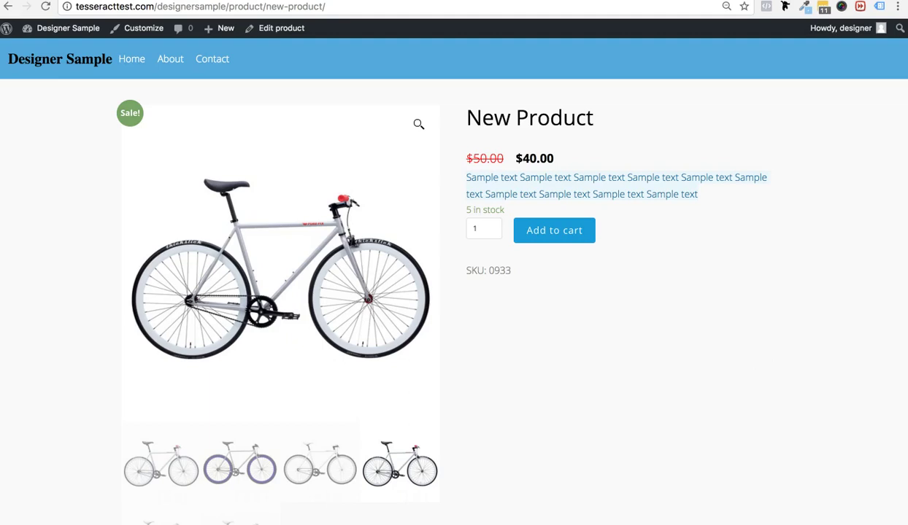
left_click(604, 318)
left_click(471, 270)
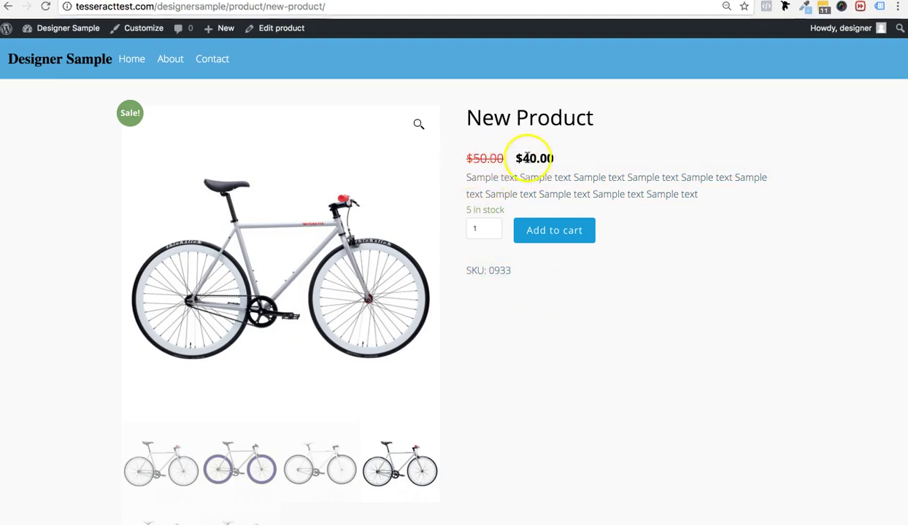
left_click_drag(465, 162, 573, 159)
left_click(573, 160)
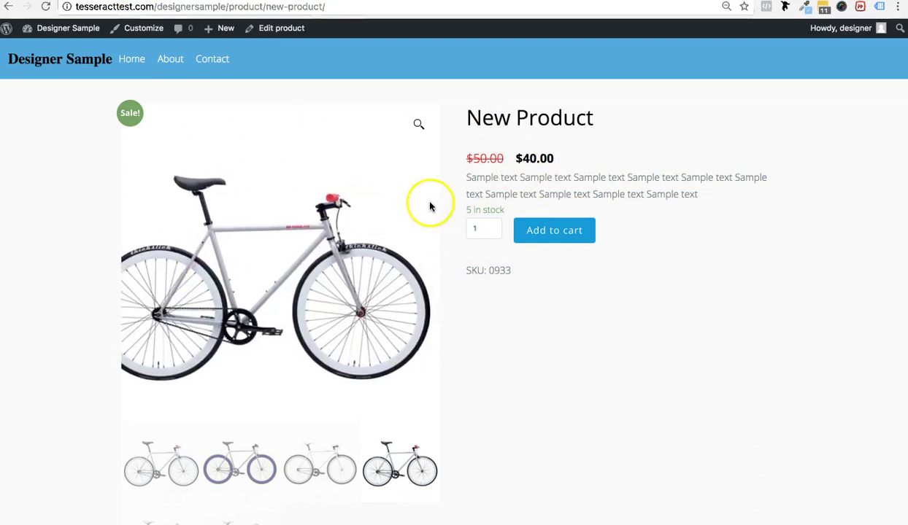
left_click_drag(471, 156, 518, 156)
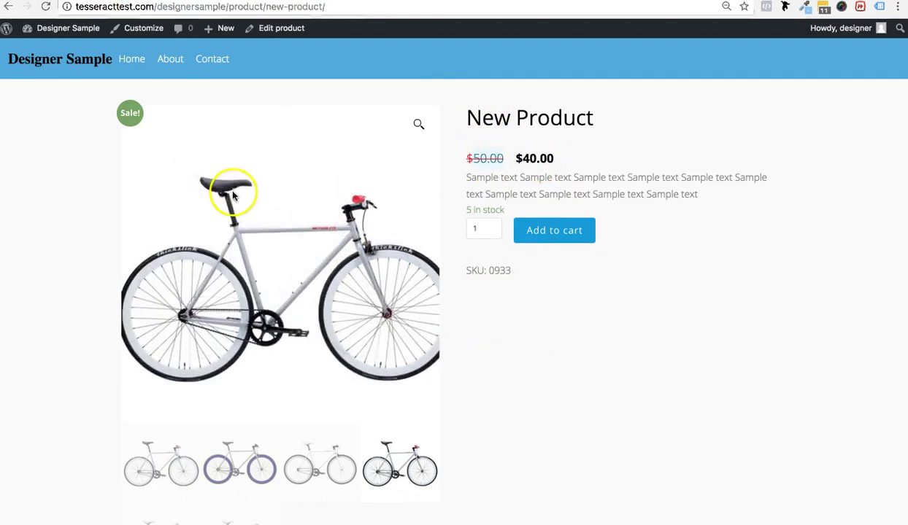
scroll(503, 340, "down", 5)
scroll(502, 340, "up", 5)
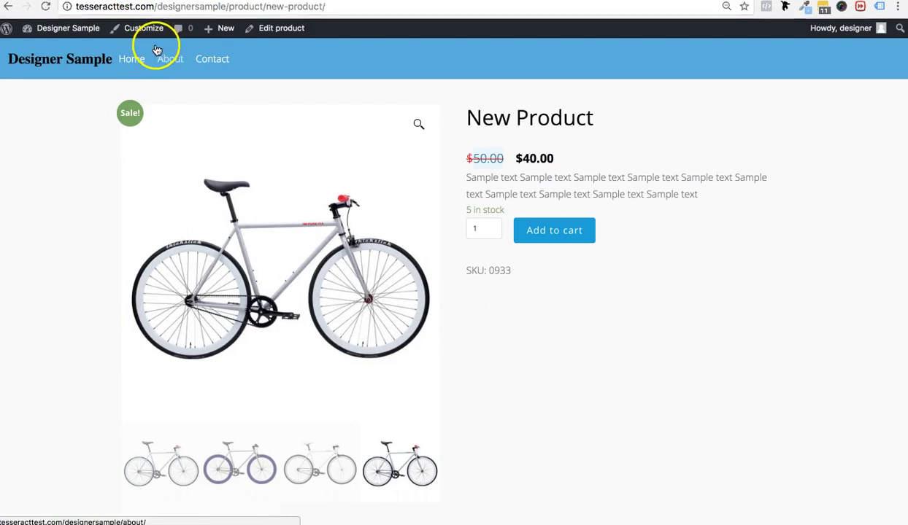
Step: Open the site's permalink settings in the WordPress admin and go to the product permalinks section
mouse_move(219, 36)
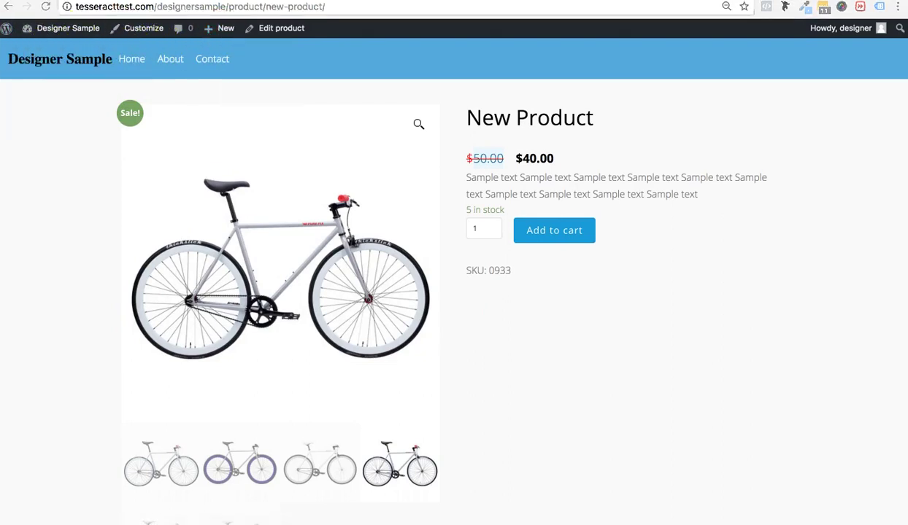
left_click(7, 33)
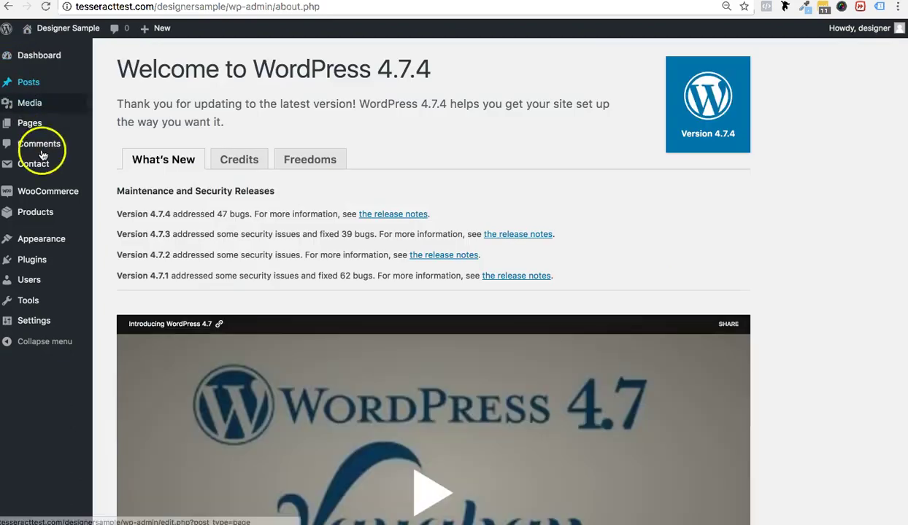
mouse_move(46, 241)
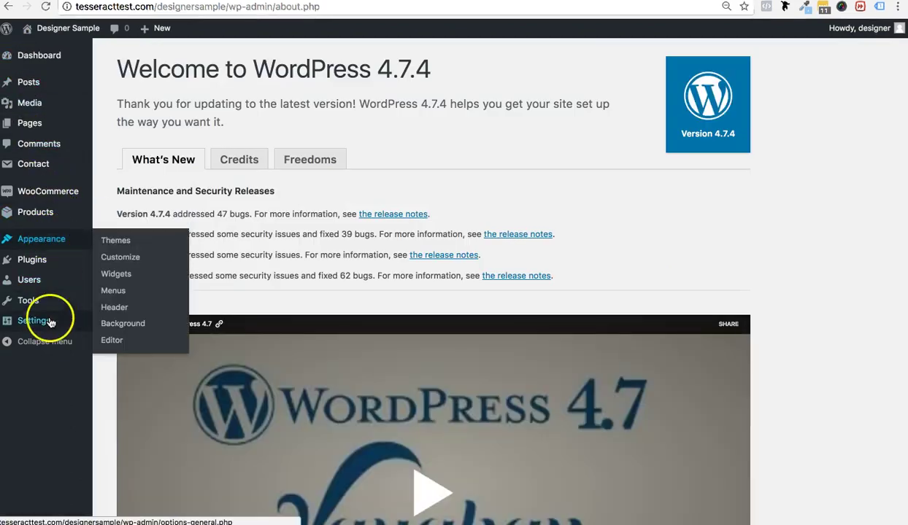
mouse_move(50, 323)
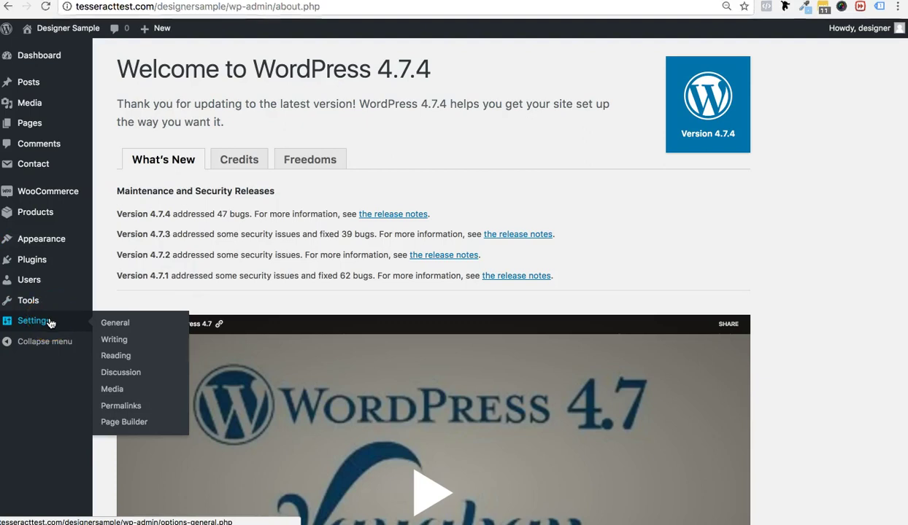
left_click(120, 409)
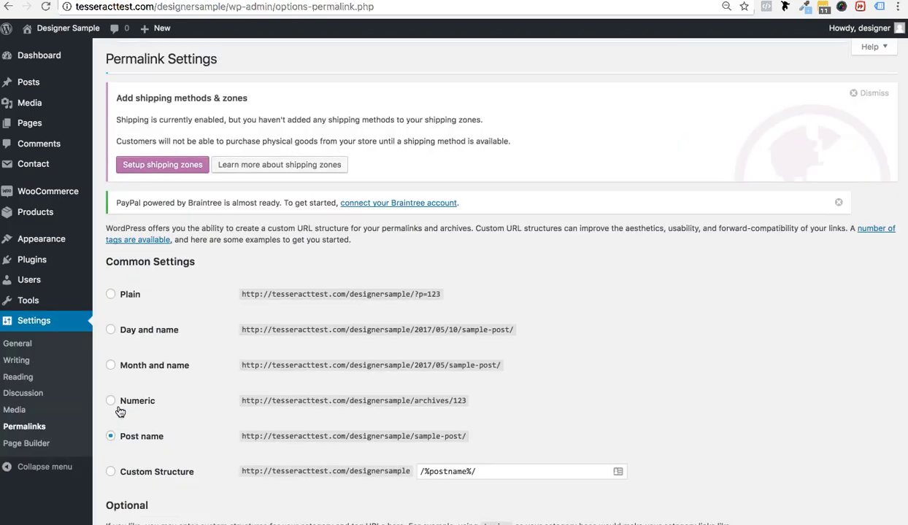
scroll(394, 380, "down", 3)
scroll(407, 392, "down", 4)
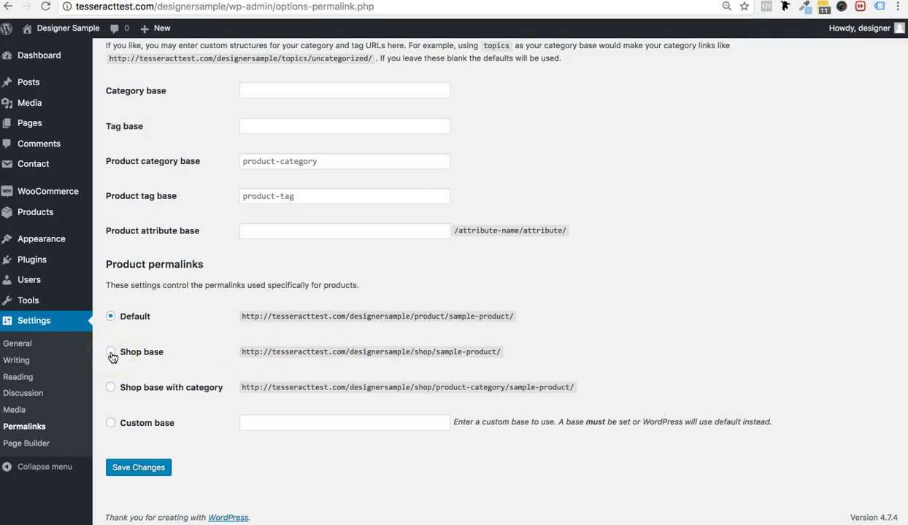
Step: Examine the parts of the Shop base URL example and select Shop base as the product permalink structure
left_click_drag(409, 351, 245, 348)
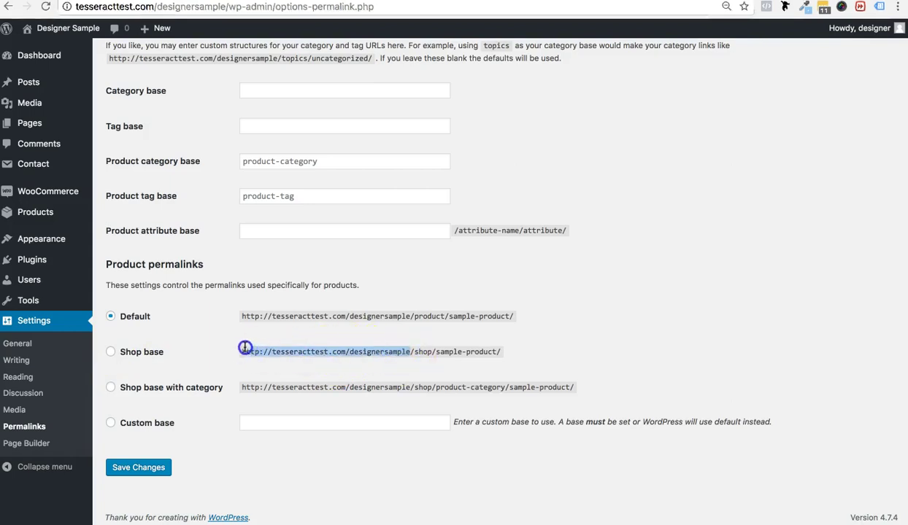
left_click(421, 349)
left_click_drag(438, 352, 511, 352)
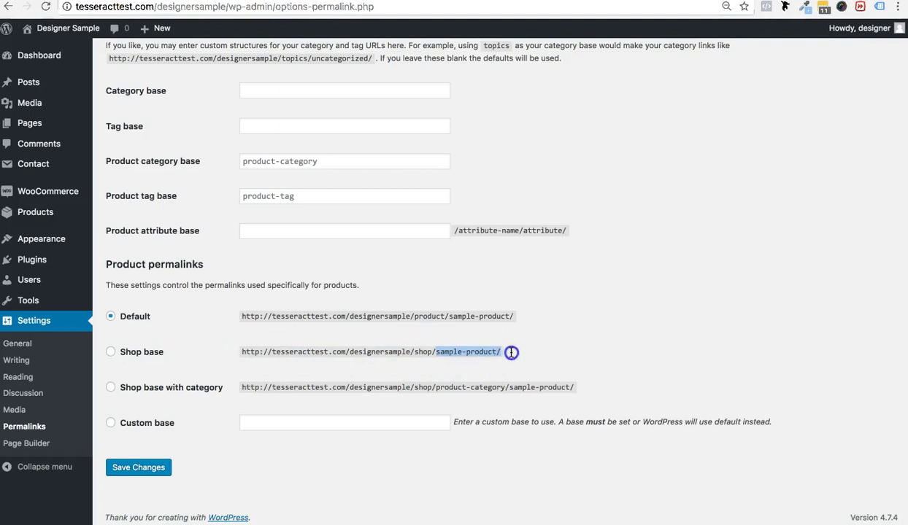
left_click(426, 351)
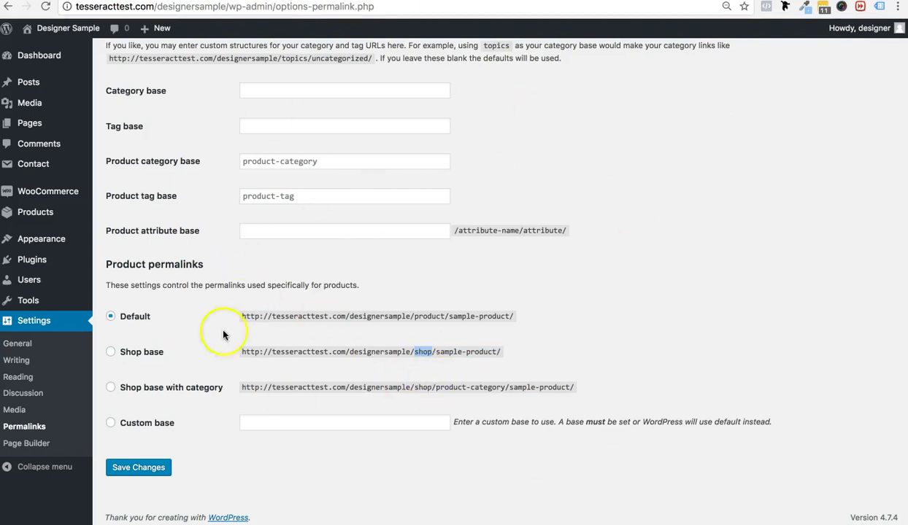
left_click(110, 354)
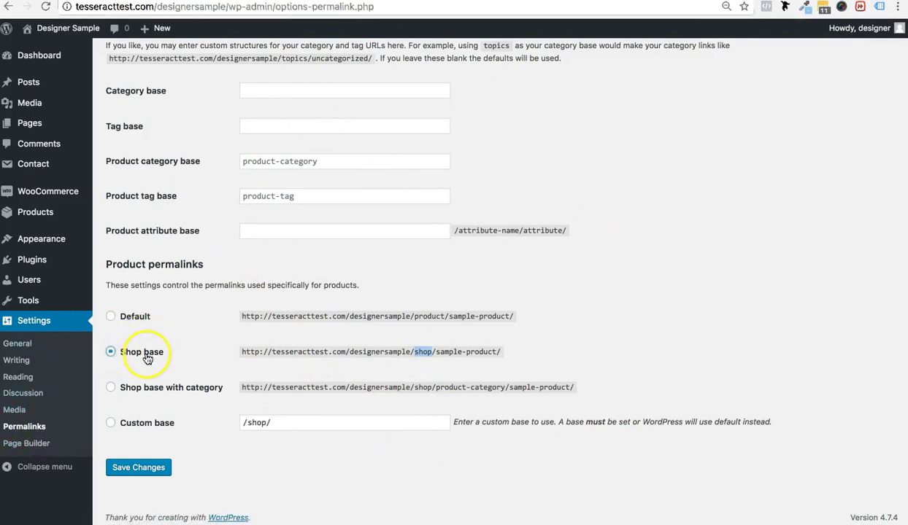
Step: Save the permalink settings and view the site's shop page at tesseracttest.com/designersample/shop
left_click(137, 470)
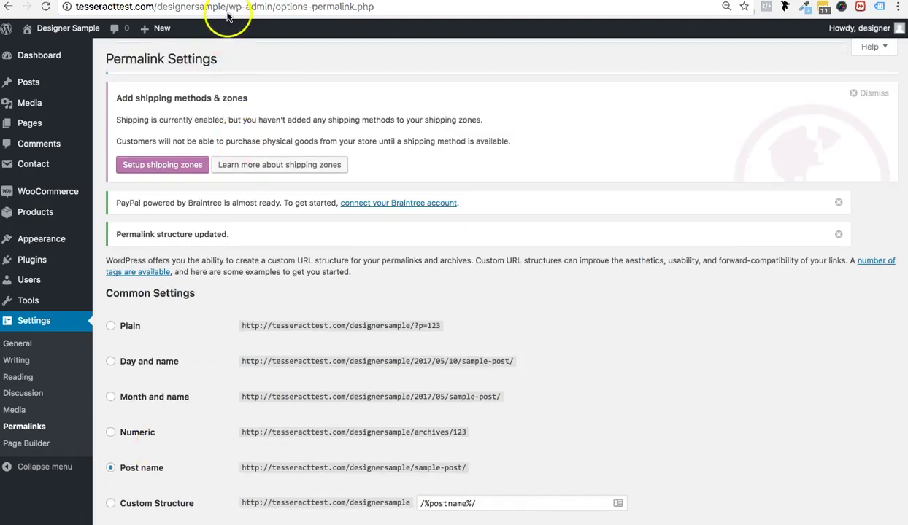
left_click_drag(229, 8, 618, 103)
key("BackSpace")
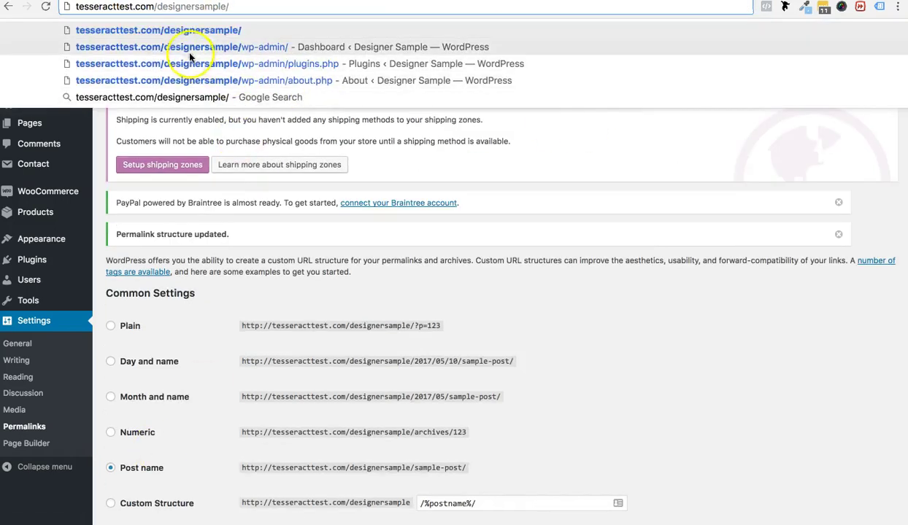
left_click_drag(155, 8, 236, 14)
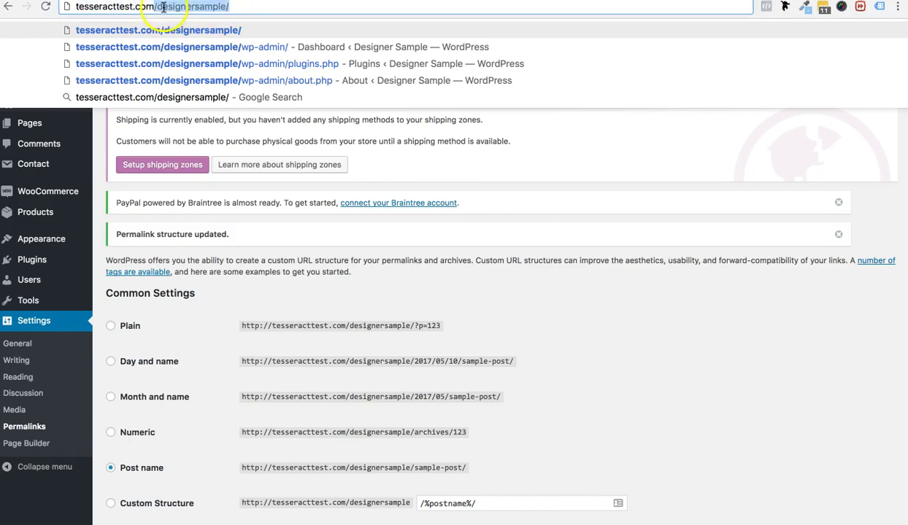
left_click(241, 6)
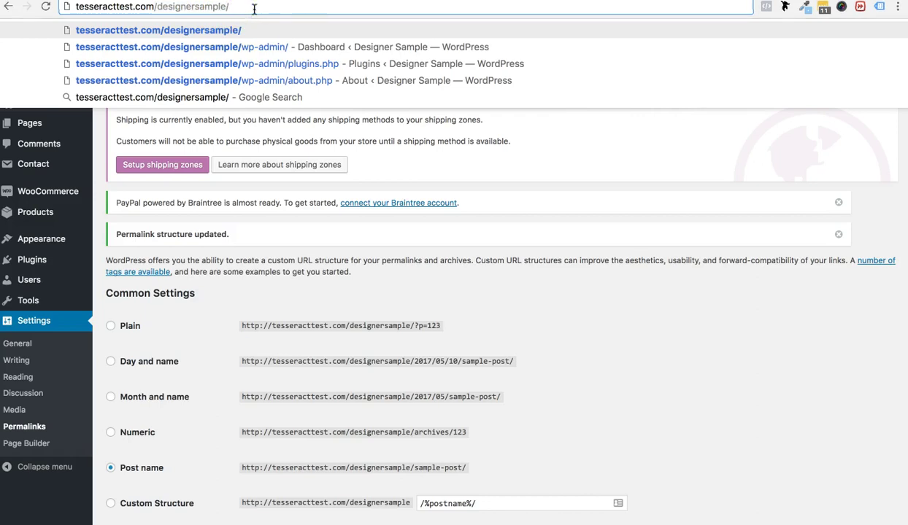
type("shop")
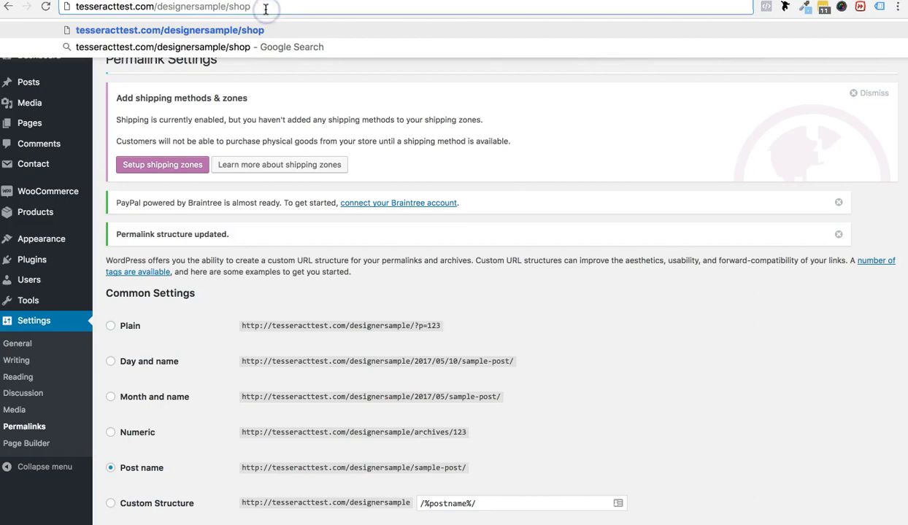
key("Return")
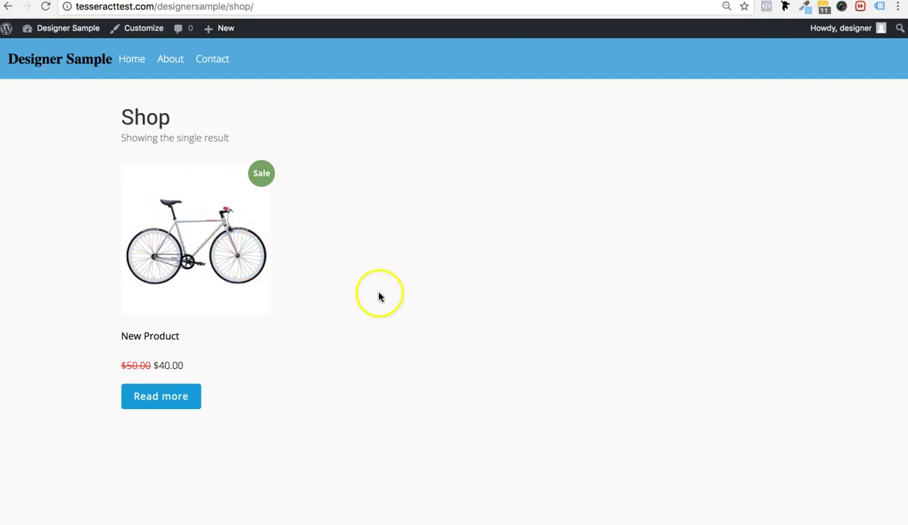
scroll(380, 294, "down", 3)
scroll(381, 294, "up", 3)
scroll(381, 294, "down", 3)
scroll(381, 294, "up", 3)
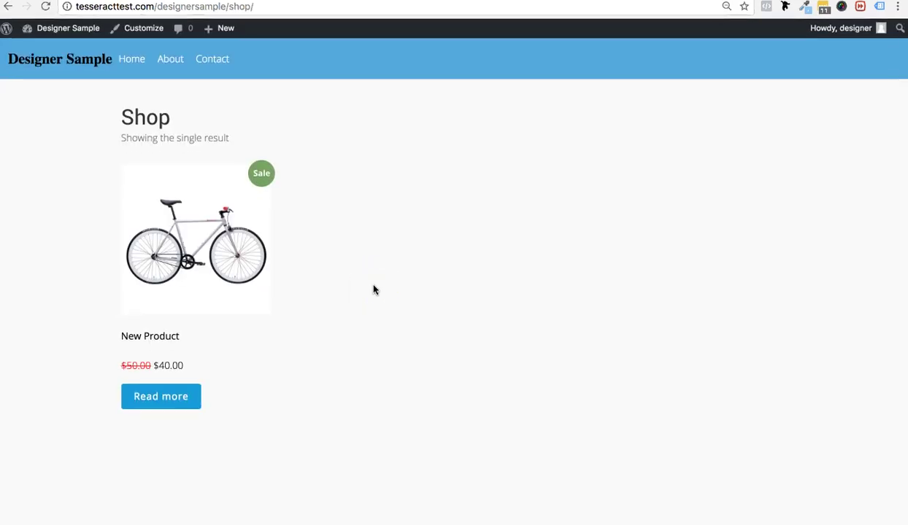
Step: Install the WordPress importer from the admin's import tools and run it
left_click(8, 34)
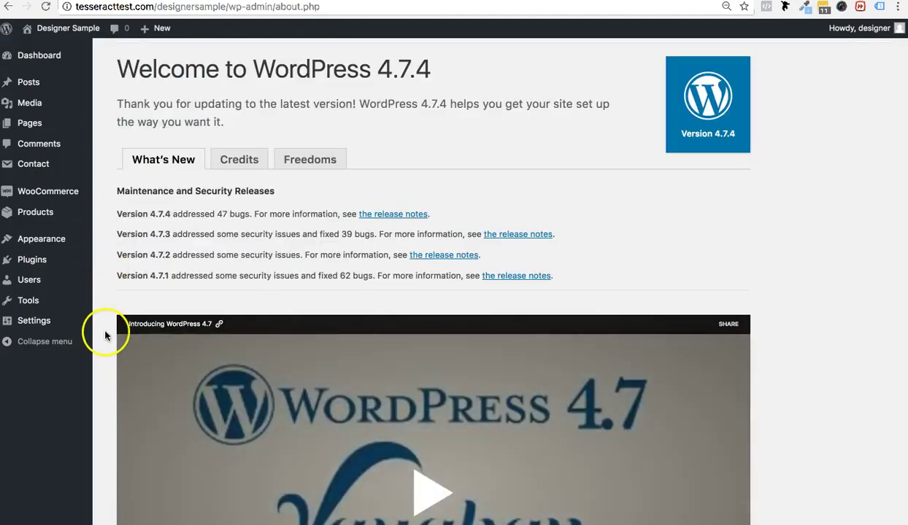
mouse_move(36, 306)
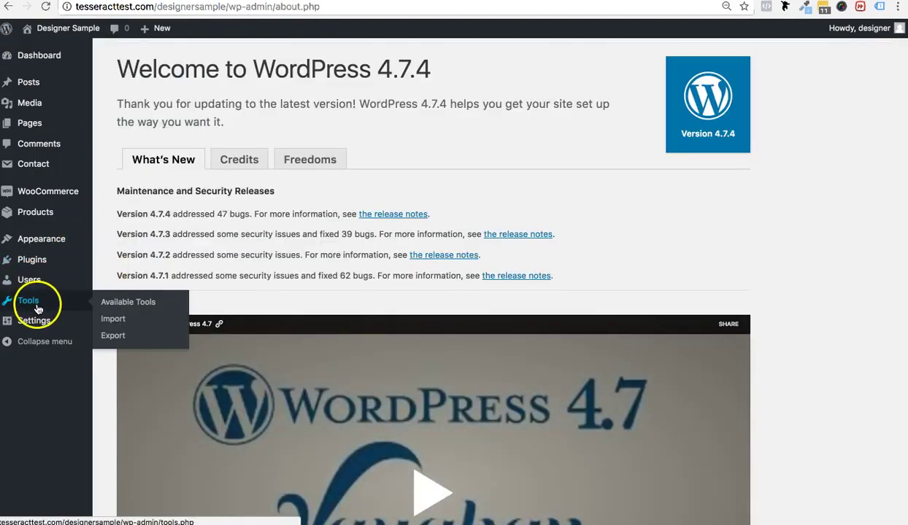
left_click(116, 321)
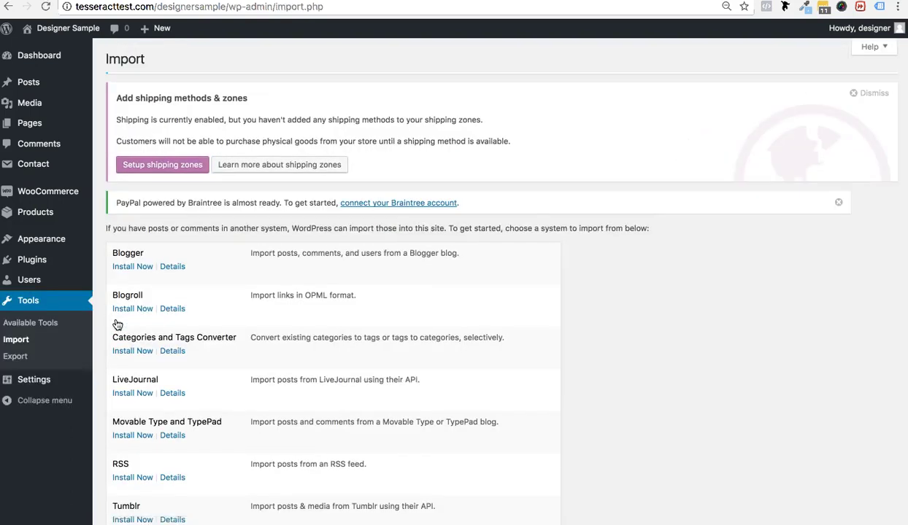
scroll(117, 325, "down", 3)
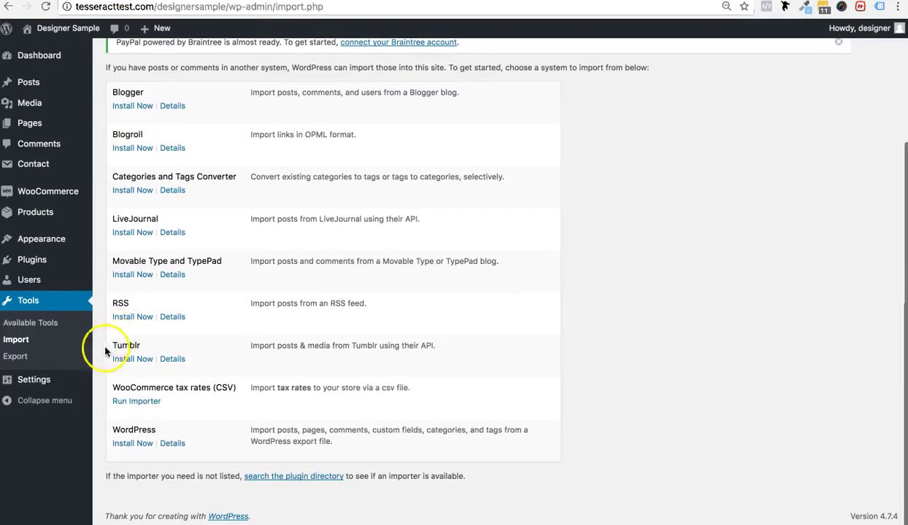
left_click(130, 443)
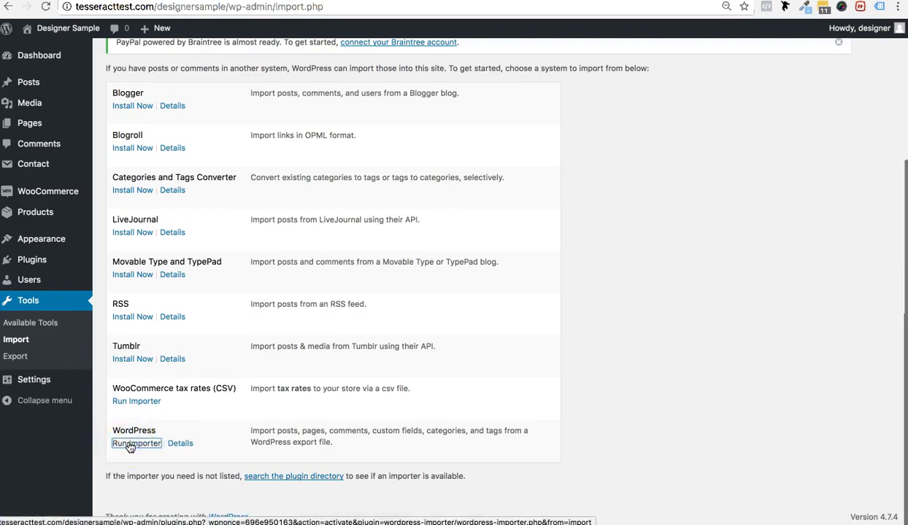
left_click(140, 446)
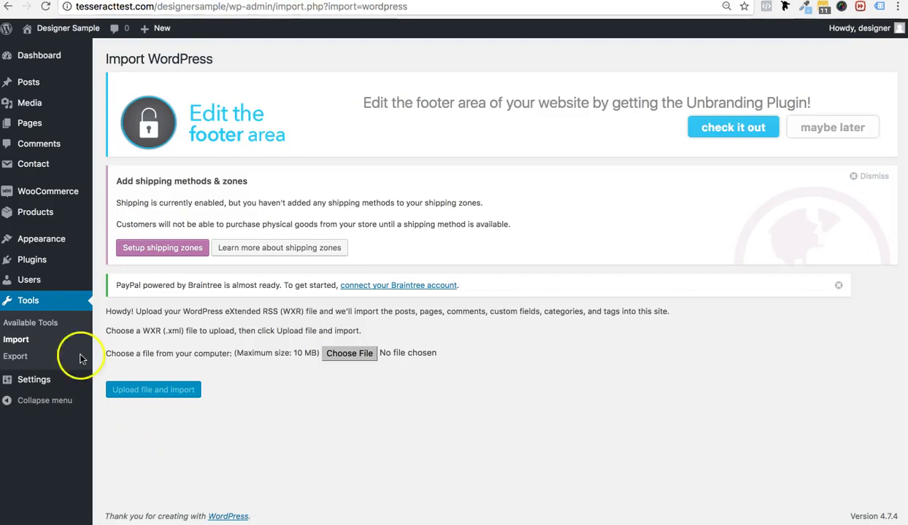
left_click(21, 346)
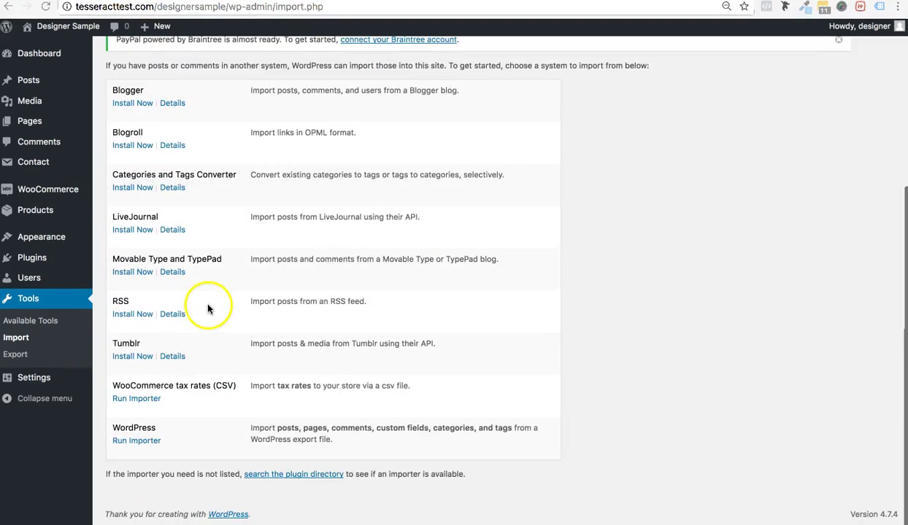
left_click(134, 444)
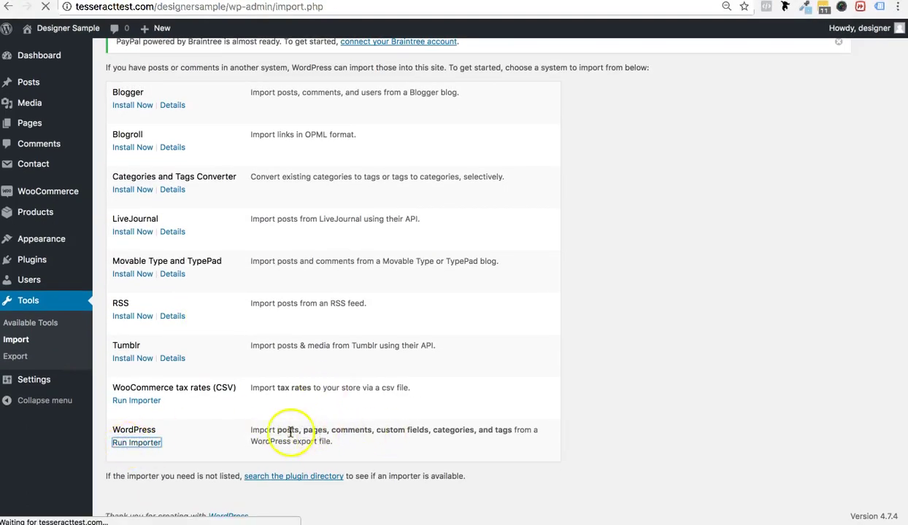
left_click(347, 271)
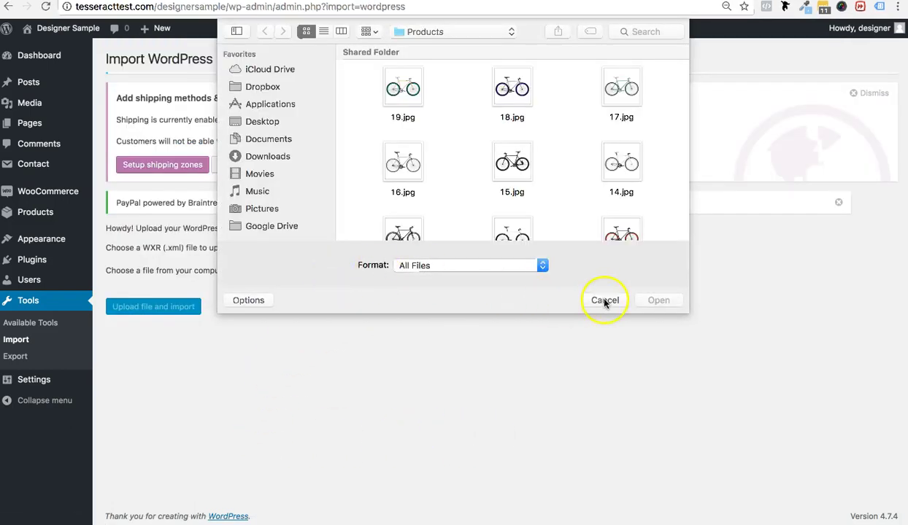
left_click(604, 301)
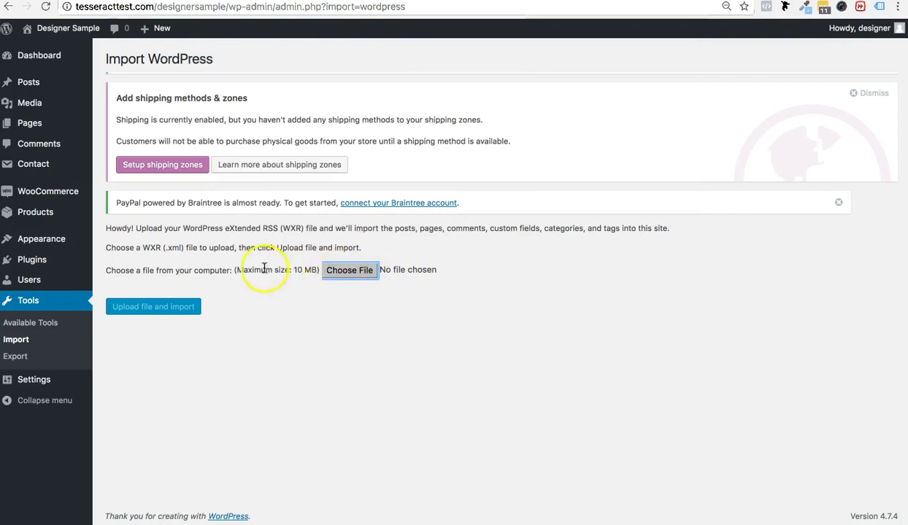
Step: Choose dummy-data.xml from the Template XML folder as the import file and upload it
left_click(332, 274)
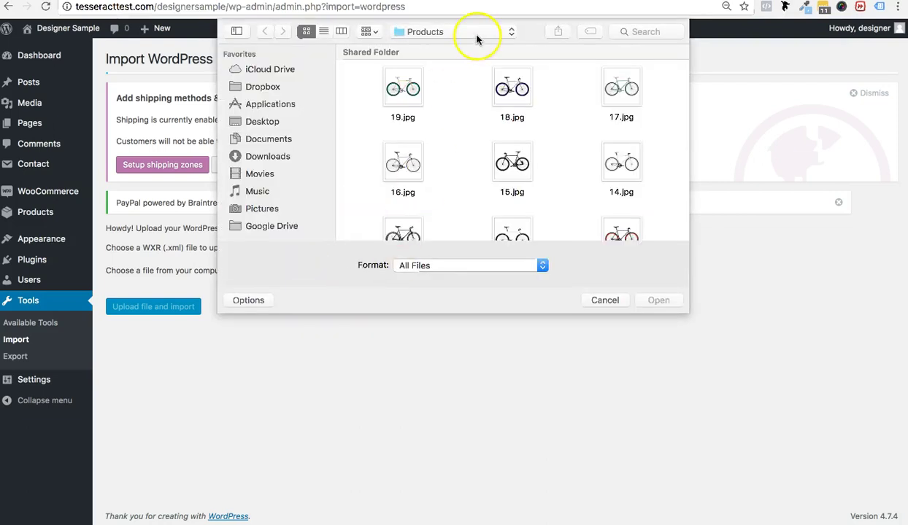
left_click(477, 36)
left_click(475, 59)
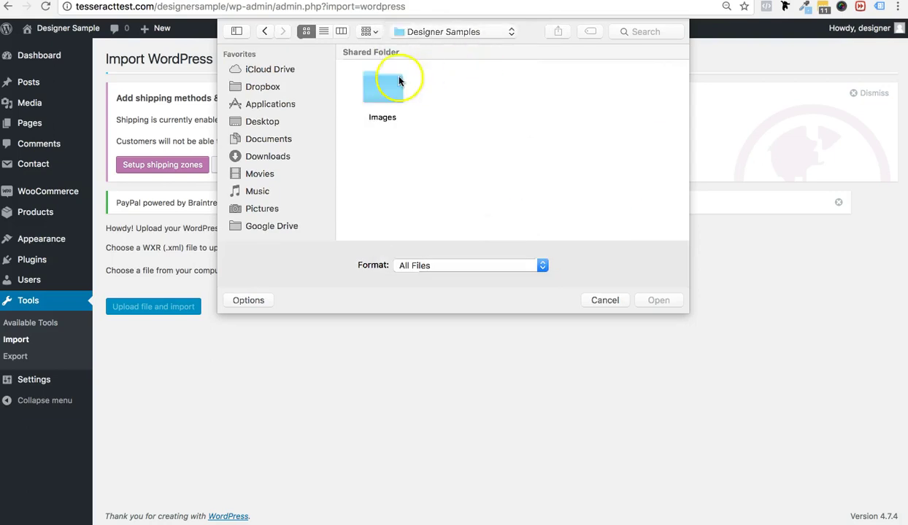
left_click(442, 32)
left_click(459, 46)
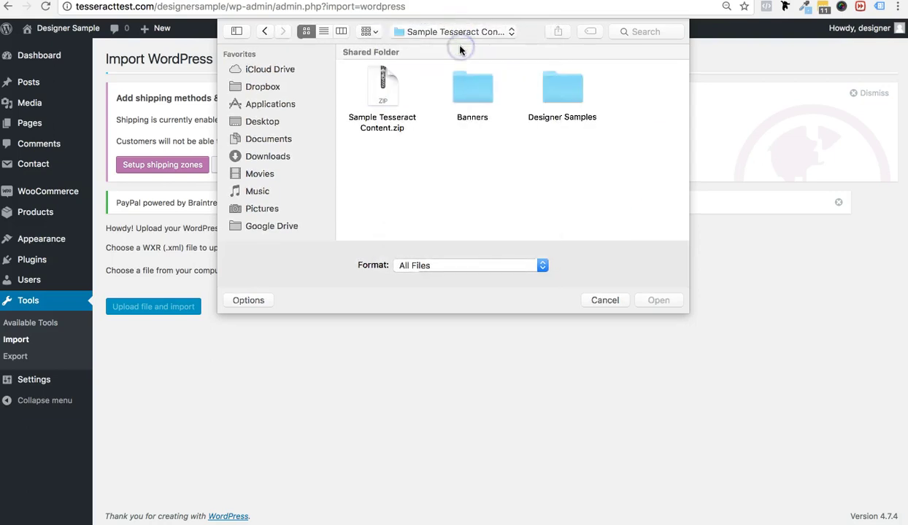
left_click(449, 33)
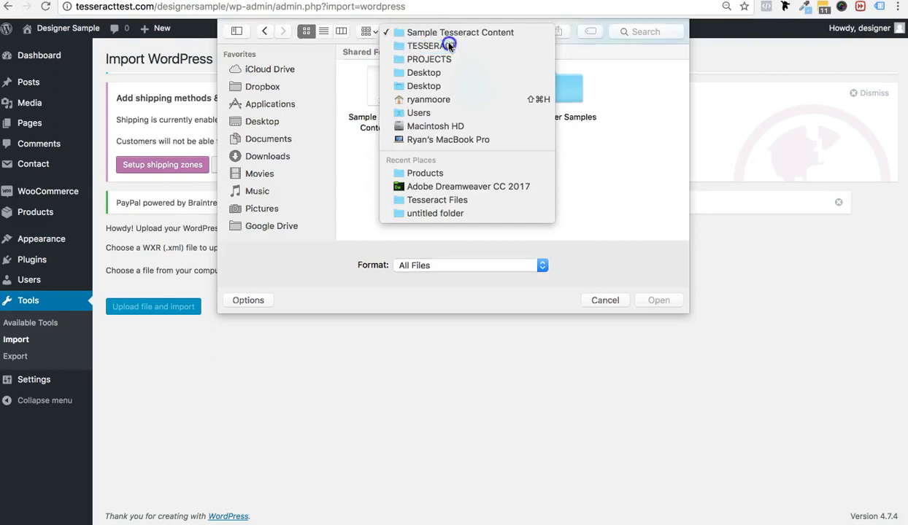
left_click(448, 45)
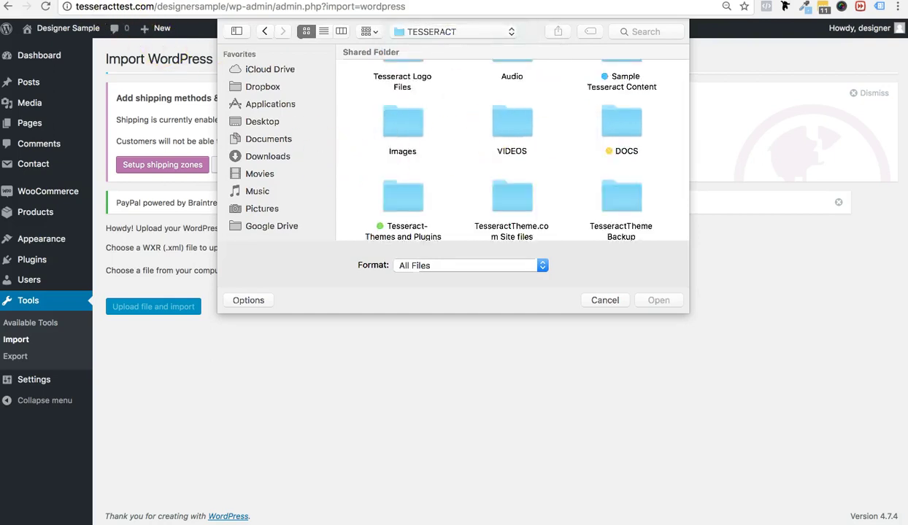
double_click(543, 173)
left_click(516, 87)
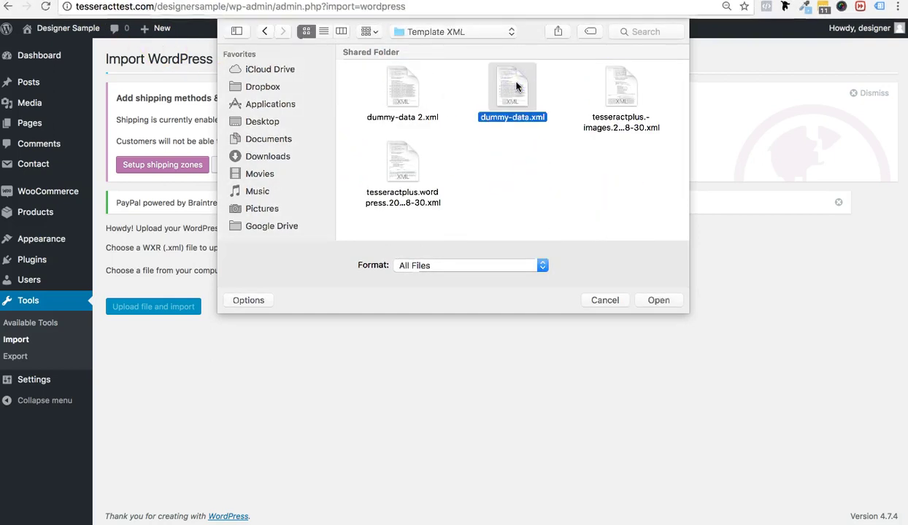
left_click(543, 119)
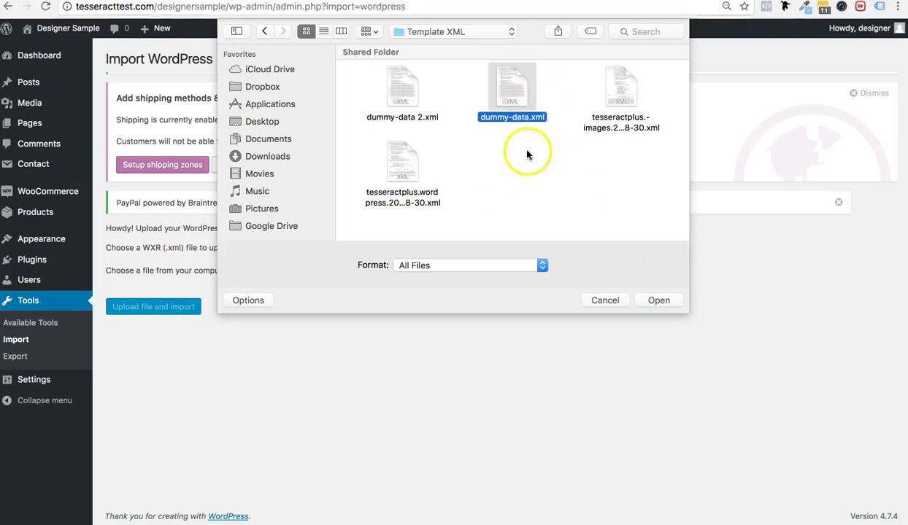
left_click(656, 300)
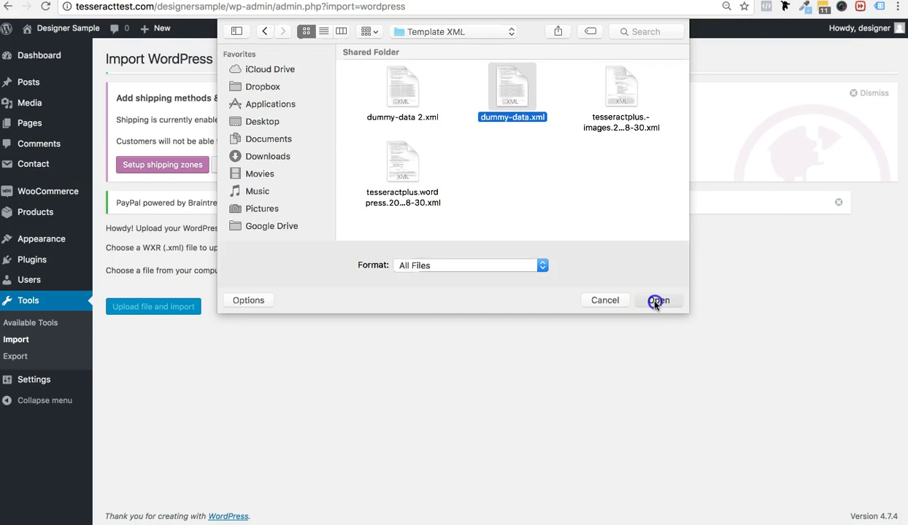
left_click(150, 313)
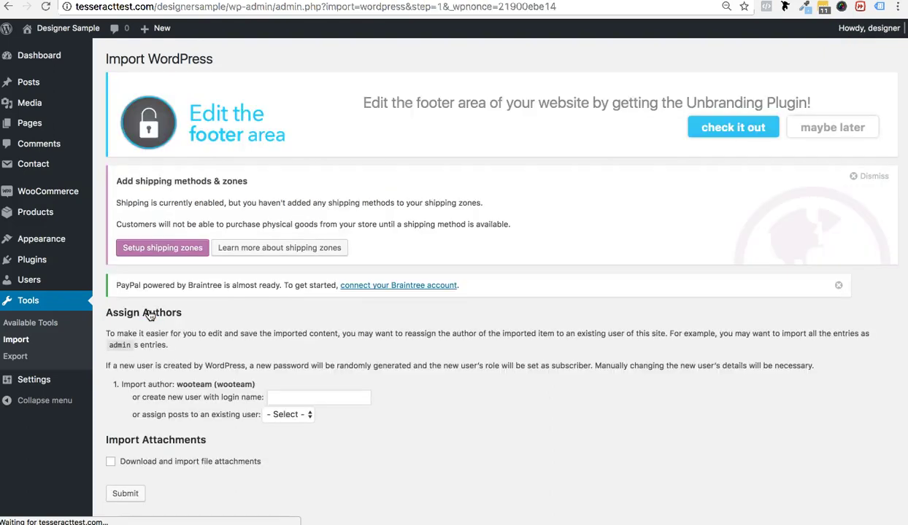
Step: Assign the imported posts to the existing user designer, include the file attachments, and submit the import
scroll(153, 321, "down", 1)
left_click(276, 387)
left_click(280, 397)
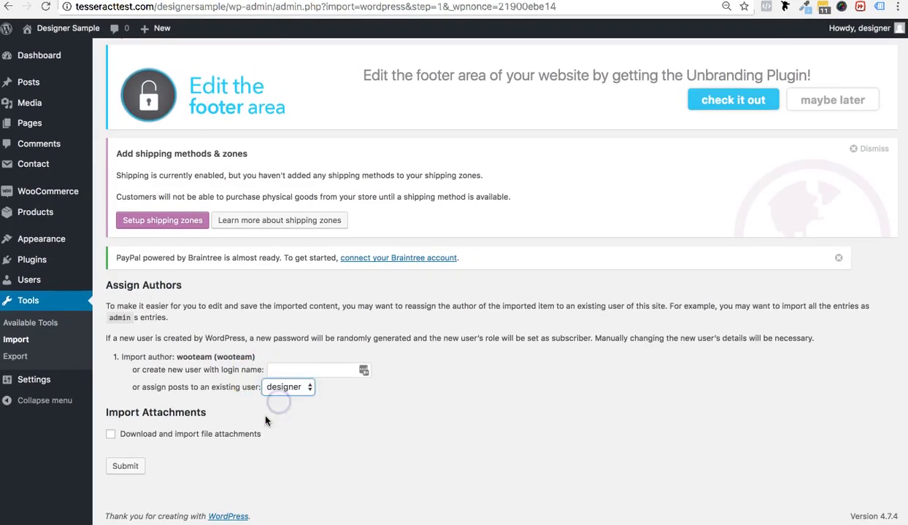
scroll(264, 422, "down", 1)
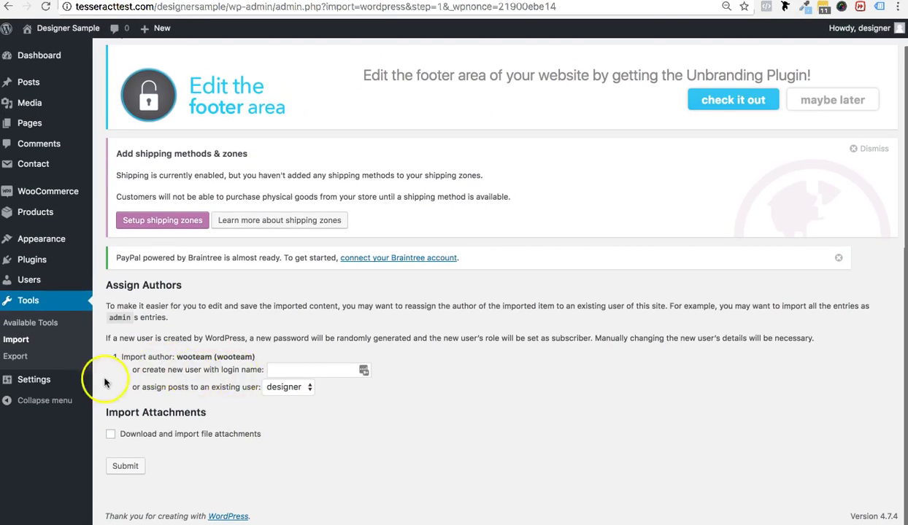
left_click(110, 428)
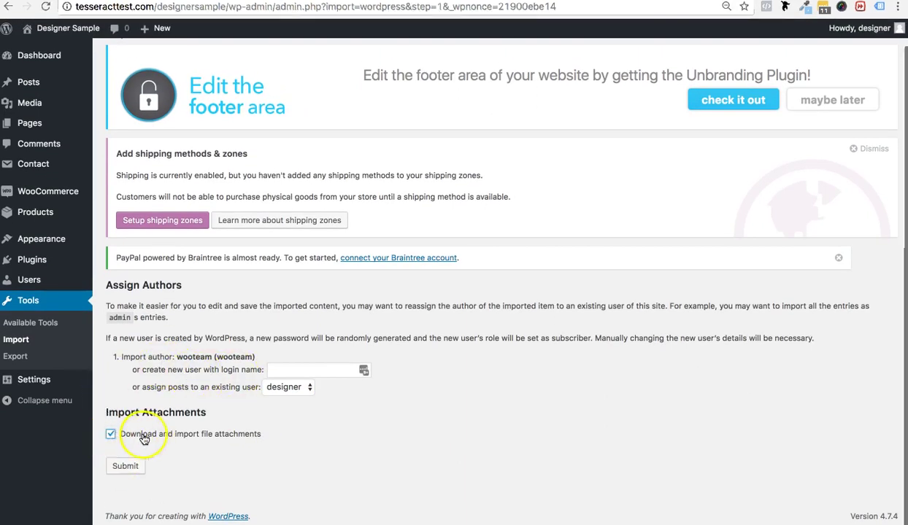
left_click(121, 471)
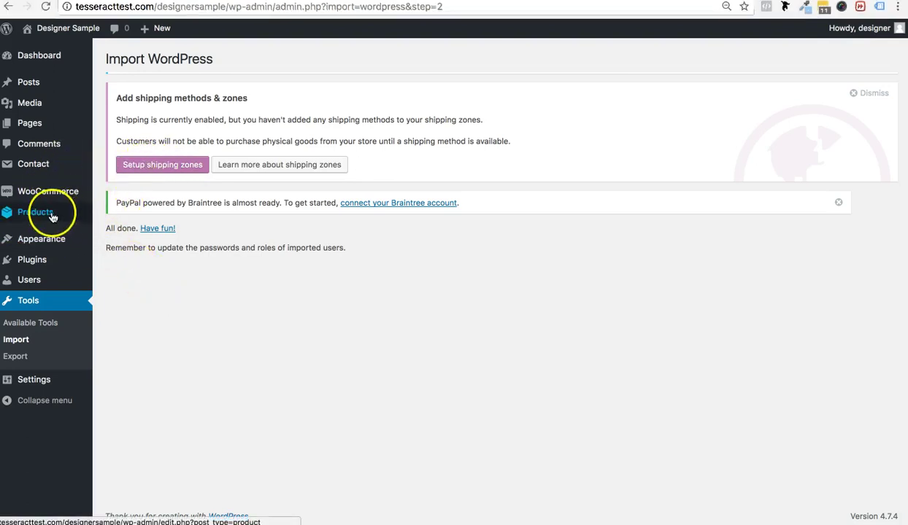
Step: Review the imported sample products across both pages of the WooCommerce product list
mouse_move(53, 216)
left_click(114, 216)
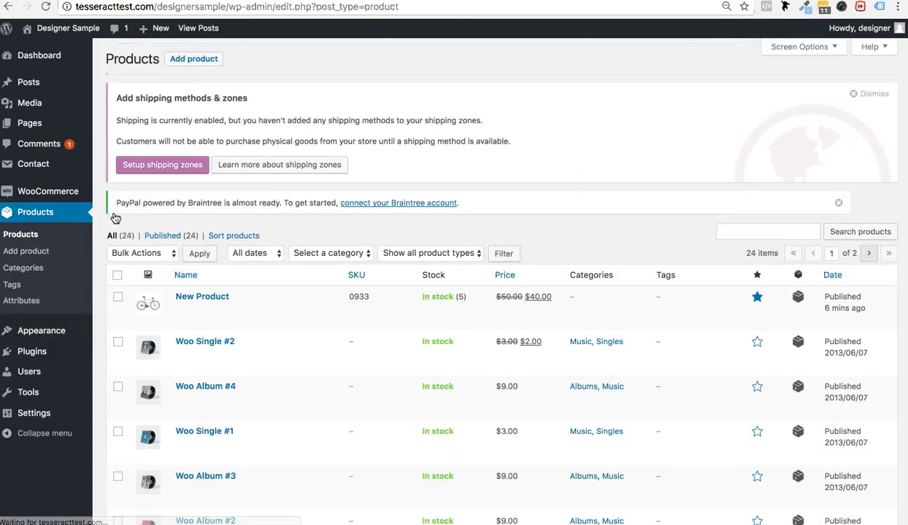
scroll(292, 386, "down", 10)
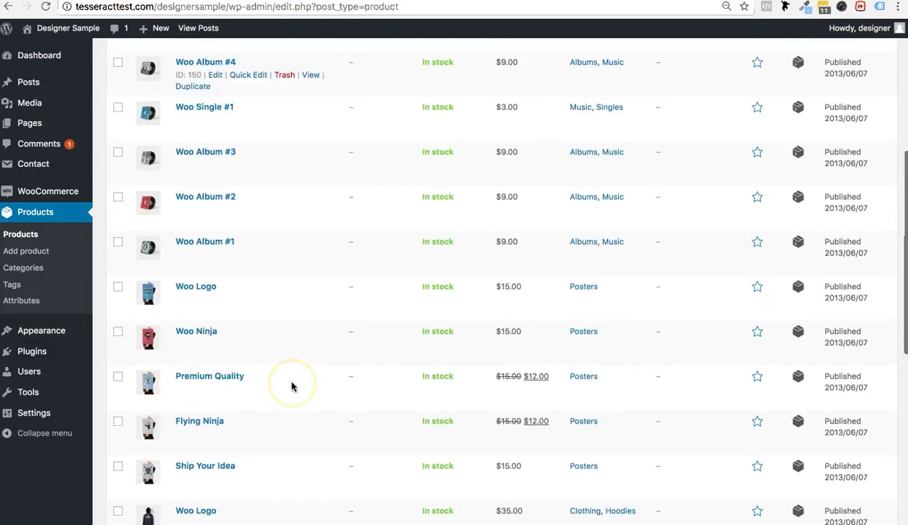
scroll(292, 387, "up", 10)
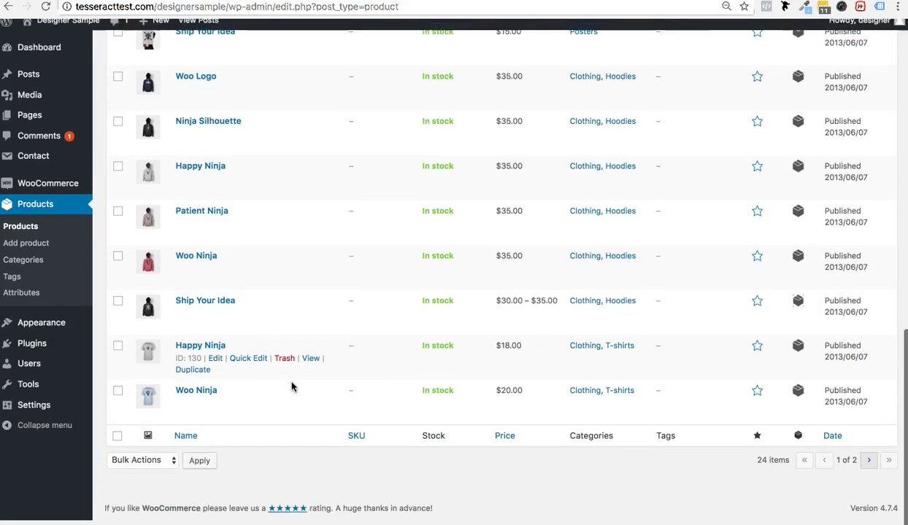
scroll(292, 386, "down", 10)
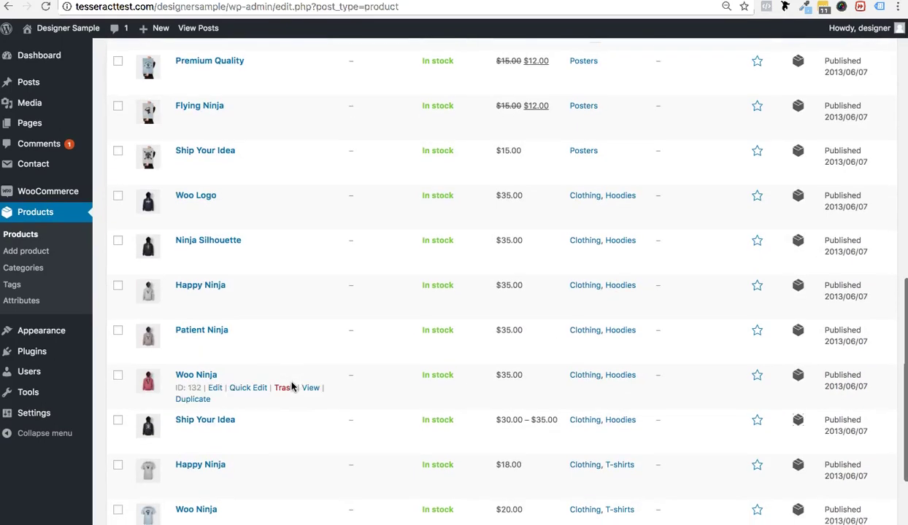
left_click(868, 467)
scroll(456, 270, "up", 5)
scroll(456, 270, "up", 5)
scroll(456, 270, "down", 15)
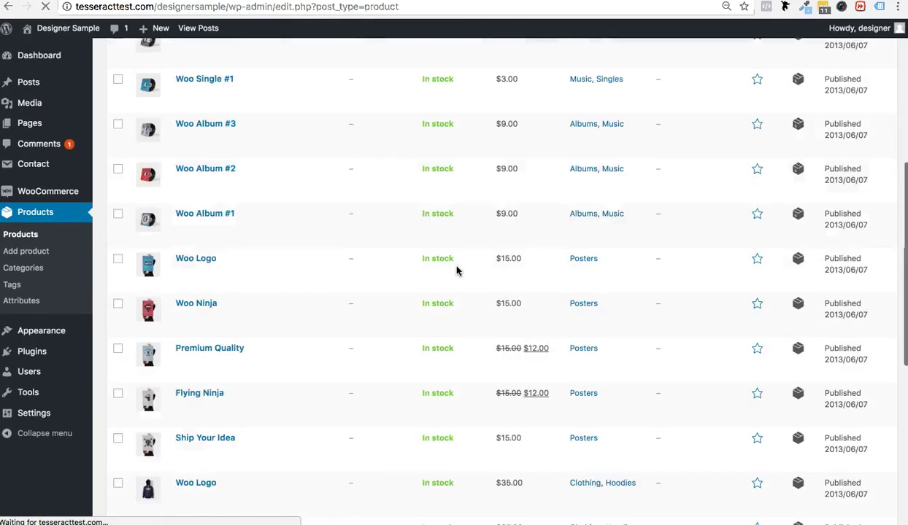
scroll(458, 270, "down", 3)
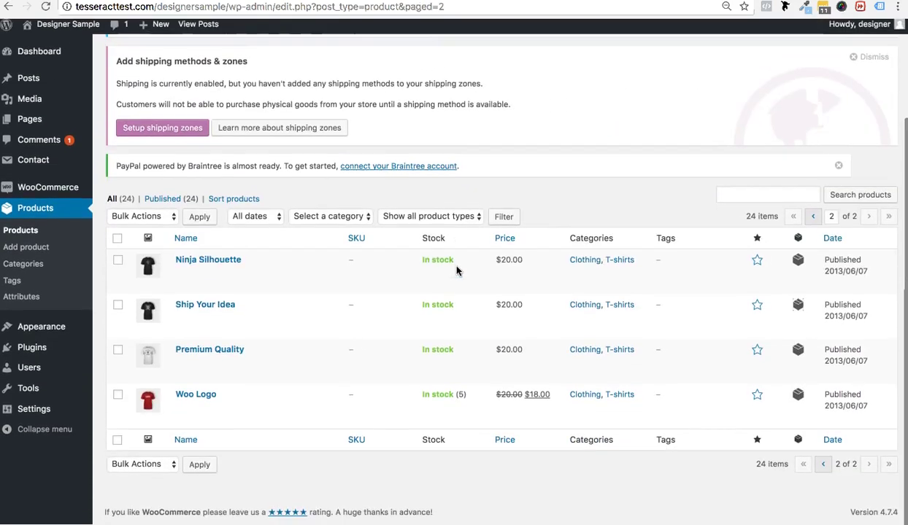
scroll(328, 321, "up", 1)
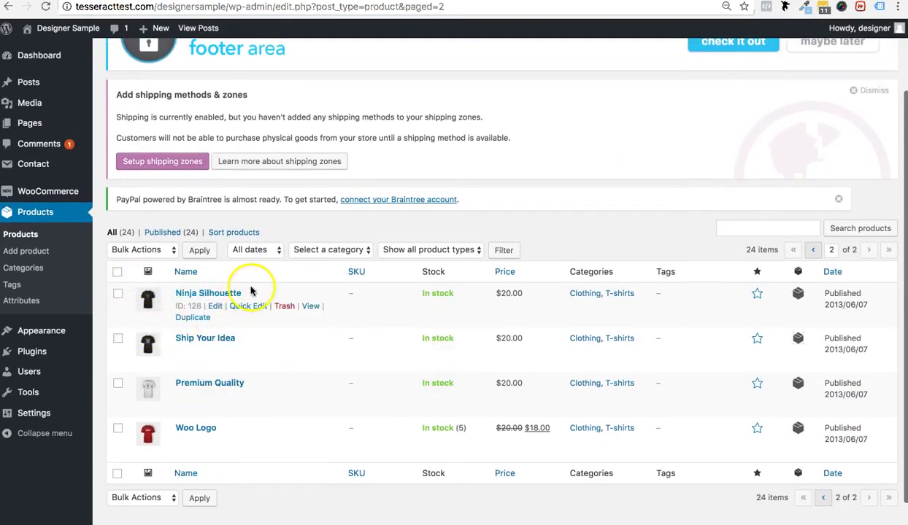
scroll(238, 219, "up", 2)
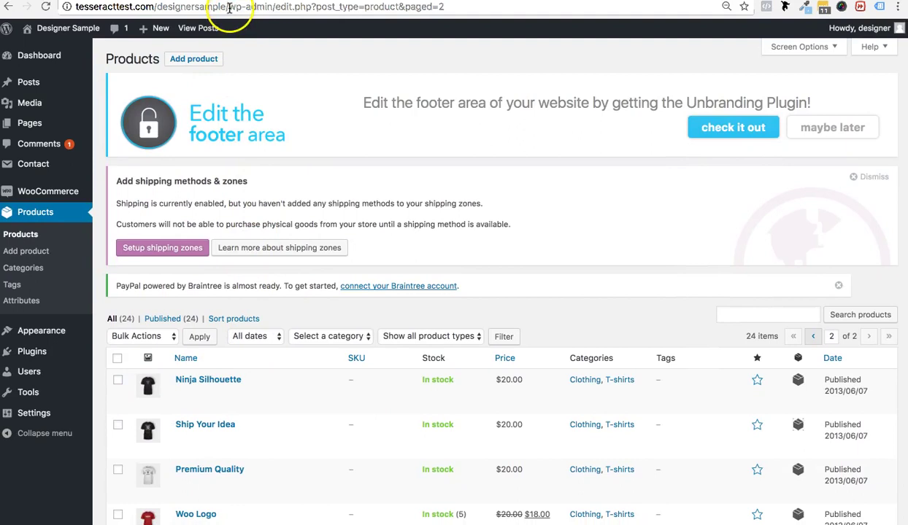
Step: View the shop page at tesseracttest.com/designersample/shop and look over the imported products
left_click_drag(228, 7, 770, 161)
type("shop")
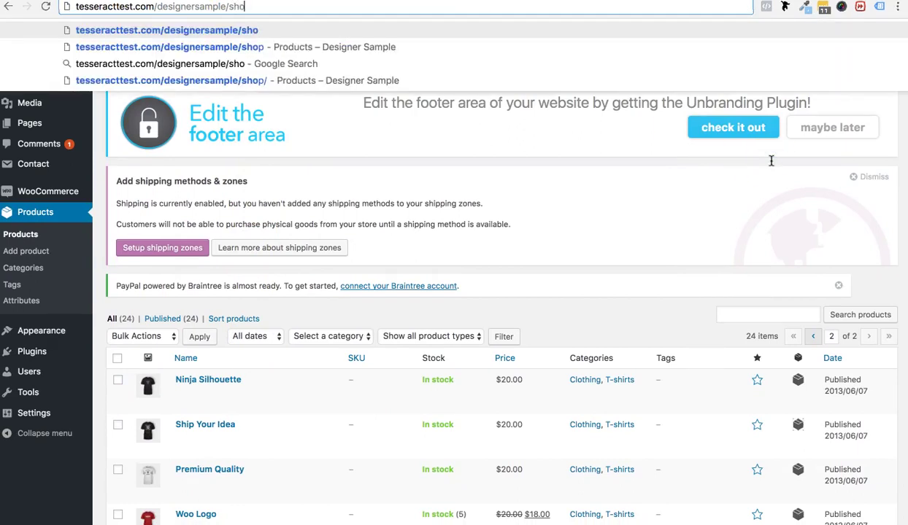
key("Return")
left_click(477, 319)
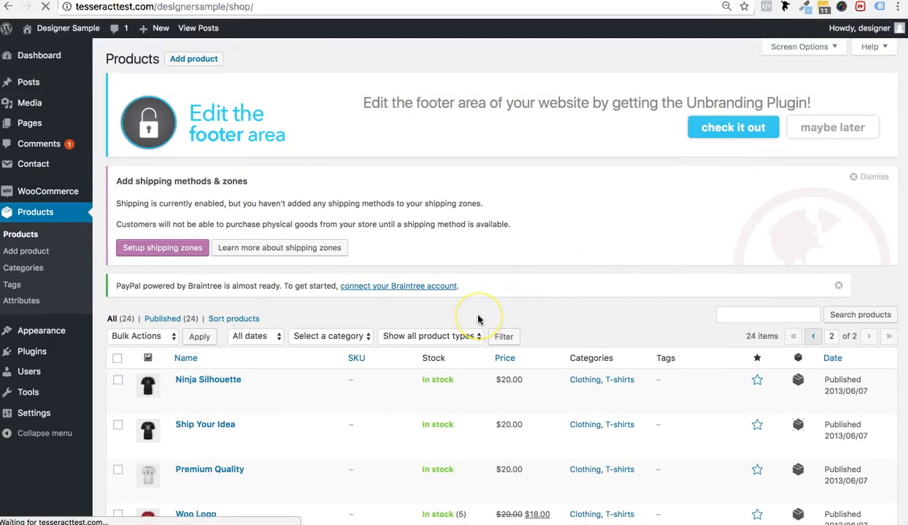
scroll(797, 325, "down", 5)
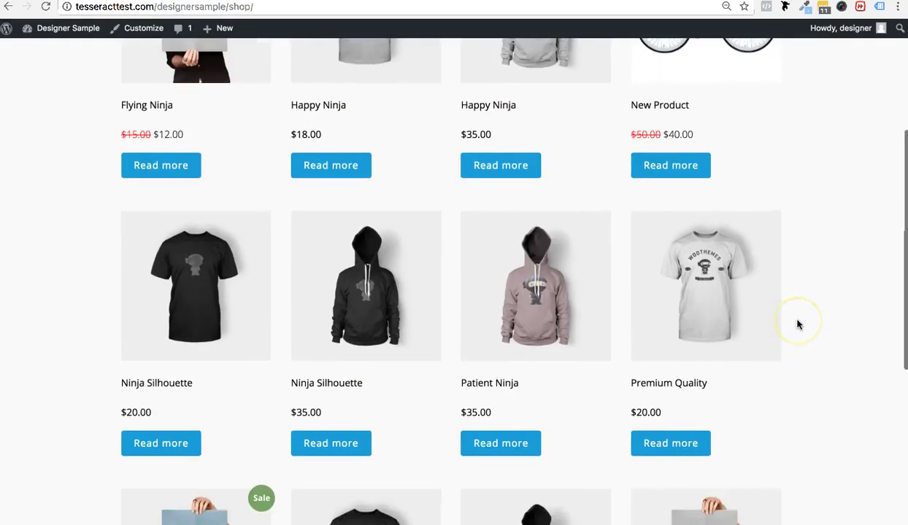
scroll(798, 325, "down", 5)
scroll(798, 325, "up", 8)
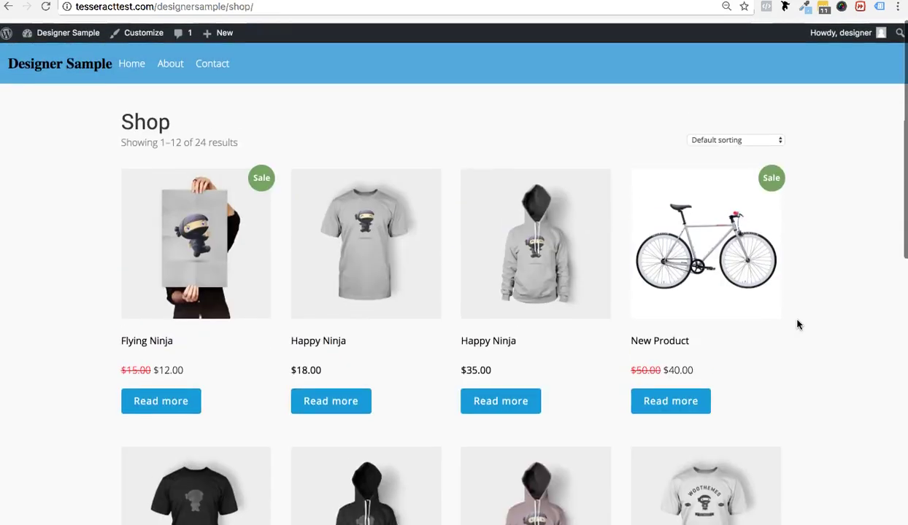
Step: Add the $18.00 Happy Ninja T-shirt to the cart and proceed to checkout
left_click(396, 250)
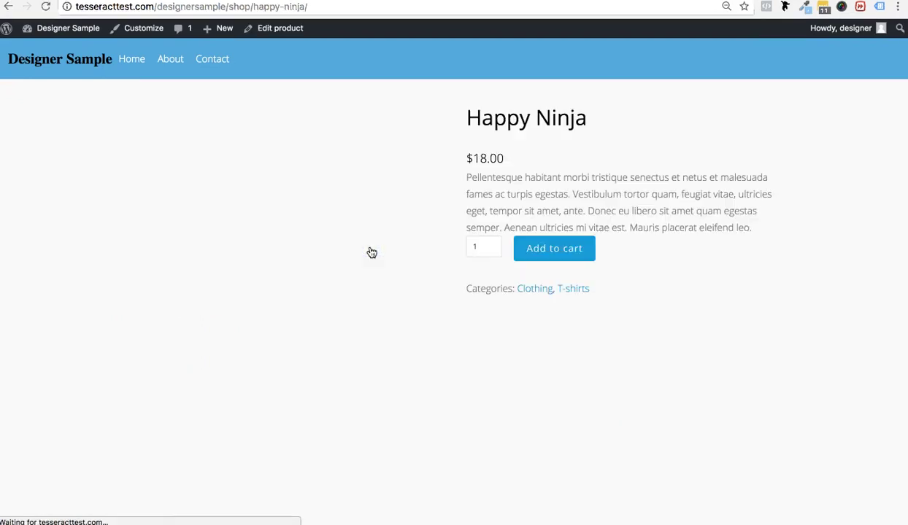
left_click(551, 252)
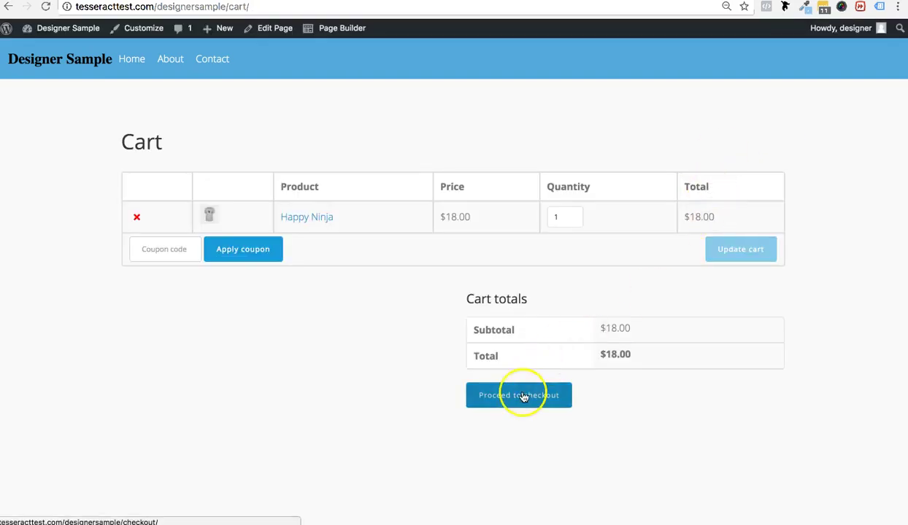
scroll(524, 397, "down", 3)
scroll(67, 89, "up", 3)
Step: Return from the checkout to the shop page and look over its product grid
left_click(8, 6)
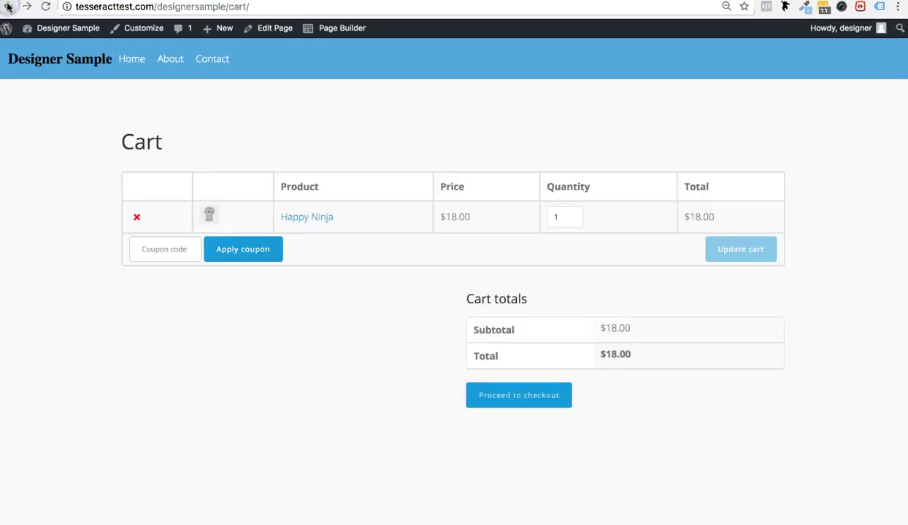
left_click(8, 7)
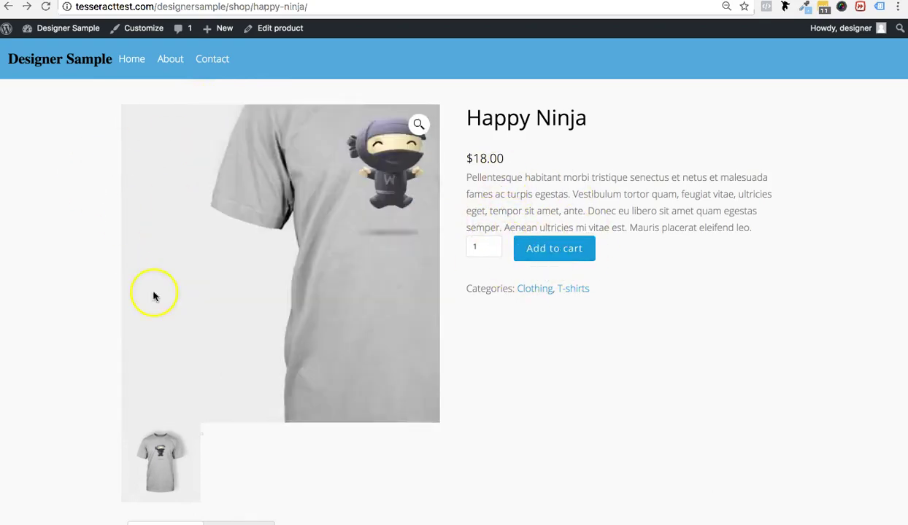
left_click(8, 6)
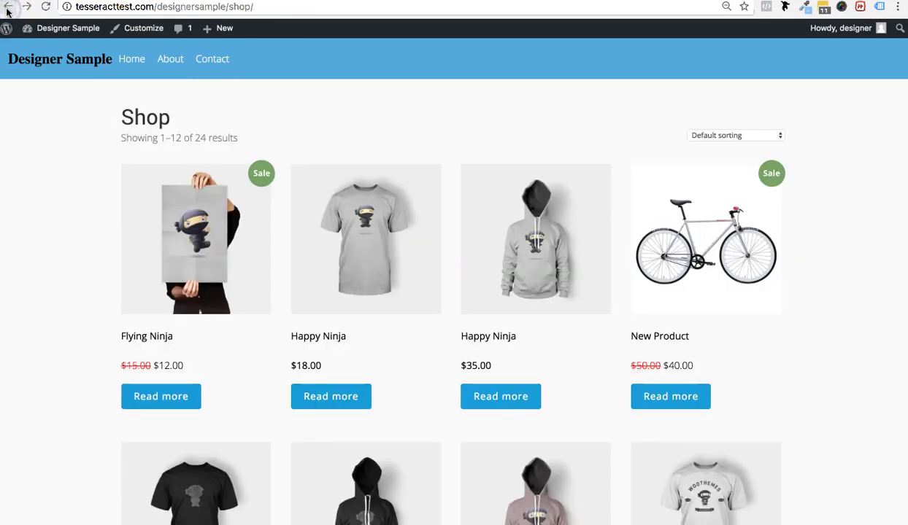
scroll(81, 279, "down", 5)
scroll(84, 284, "up", 5)
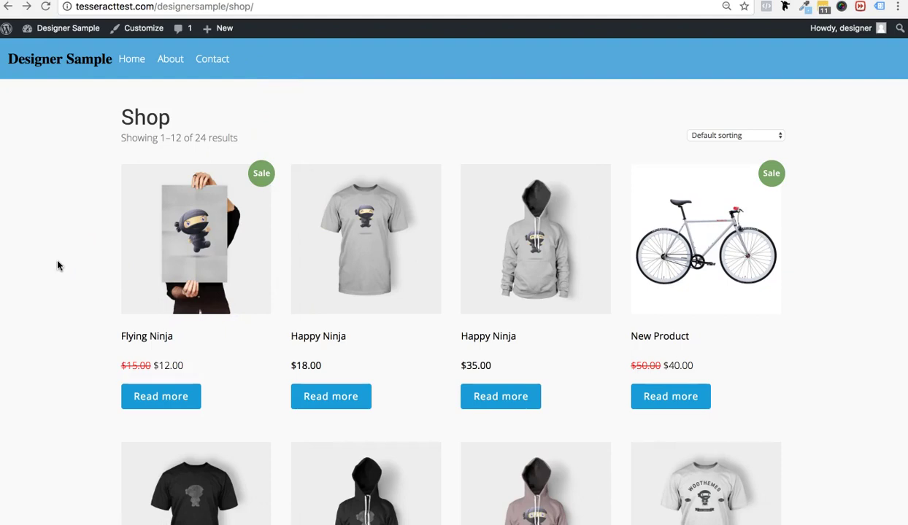
Step: Customize the site from the shop page, adding the Shop page to the top menu and publishing the change
left_click(144, 30)
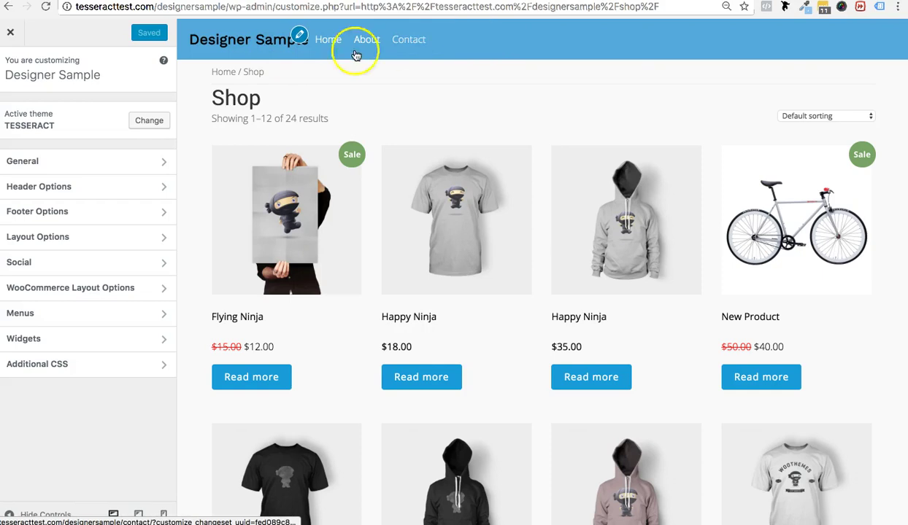
left_click(40, 314)
left_click(109, 155)
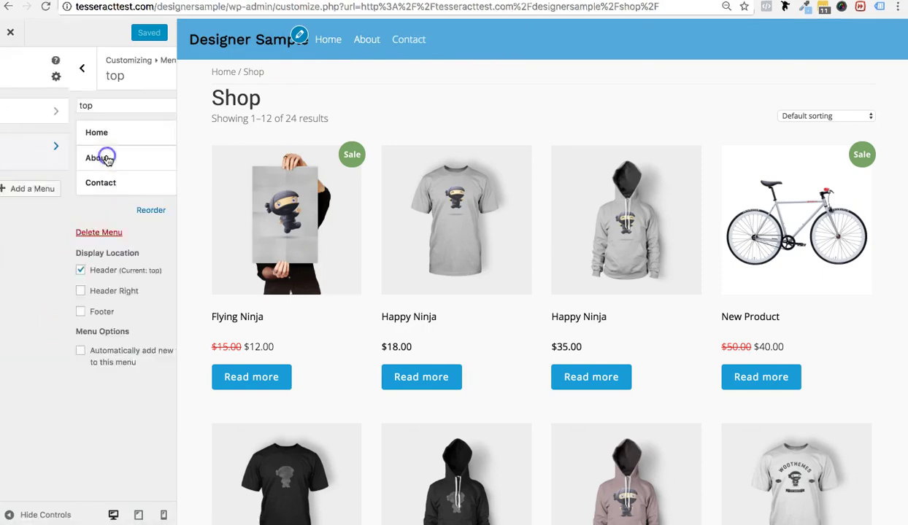
left_click(122, 209)
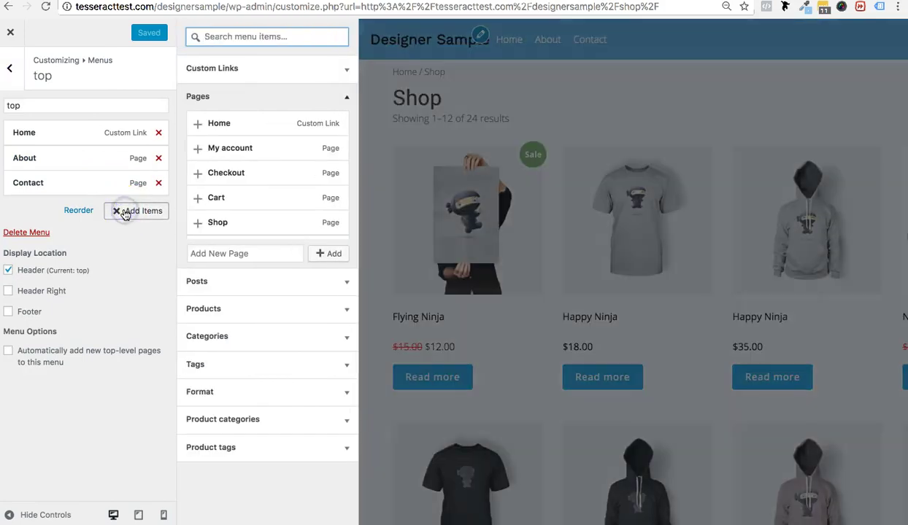
left_click(232, 160)
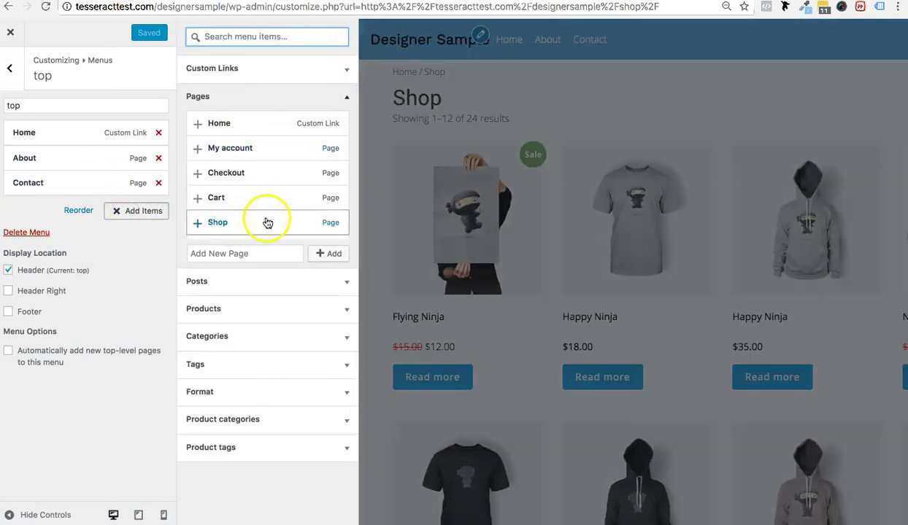
left_click(267, 223)
left_click(157, 36)
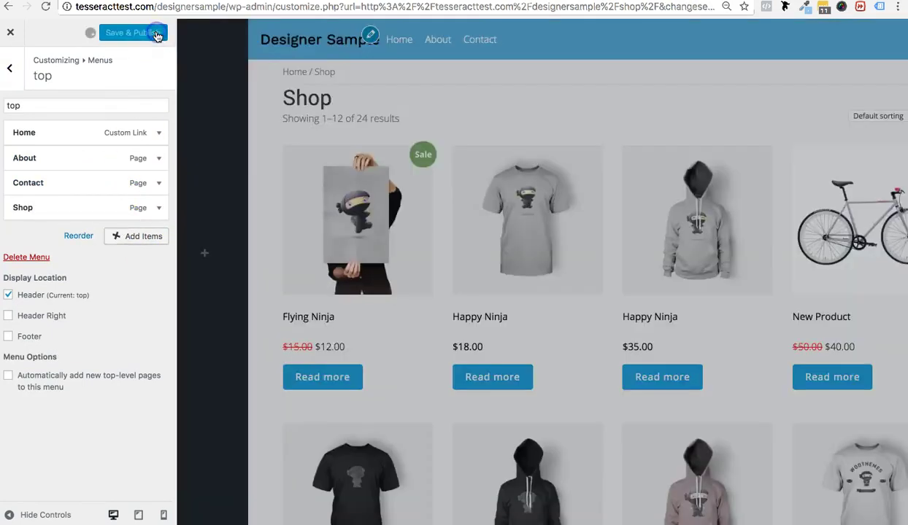
left_click(10, 69)
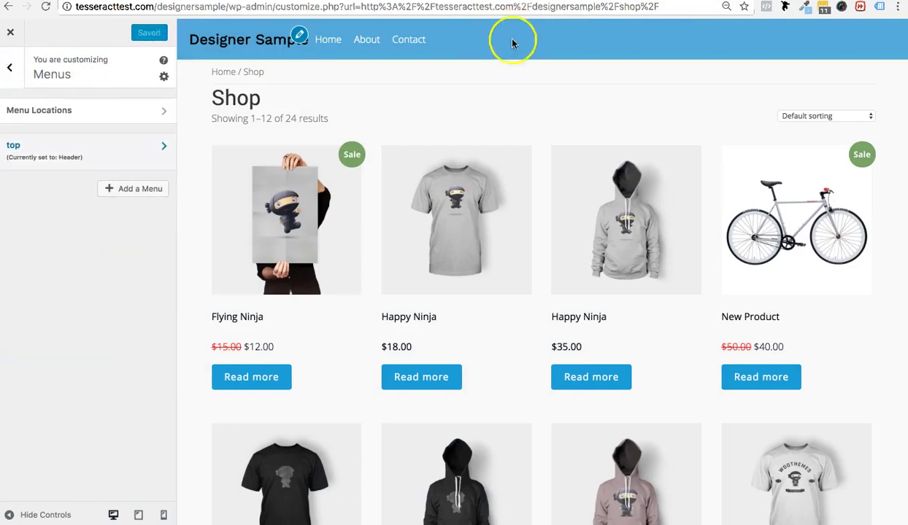
left_click(15, 69)
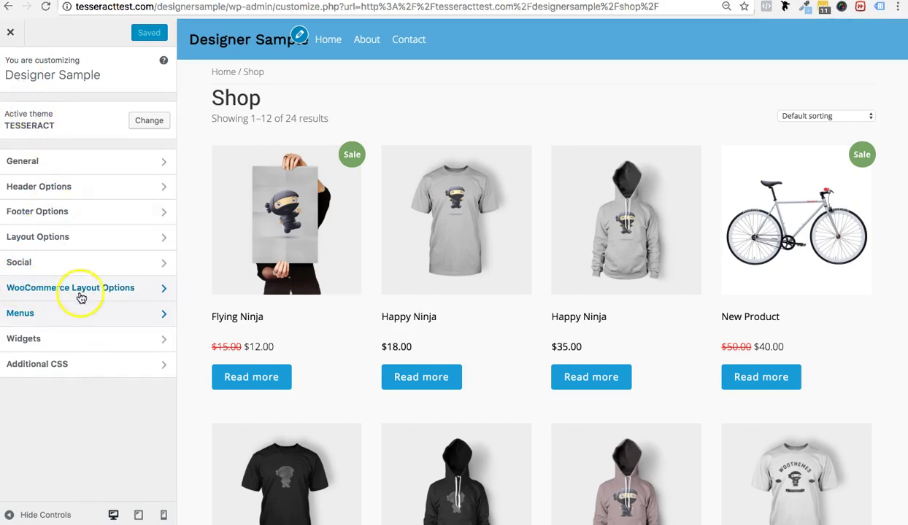
Step: Open the WooCommerce layout options and examine the product grid in the shop preview
left_click(106, 290)
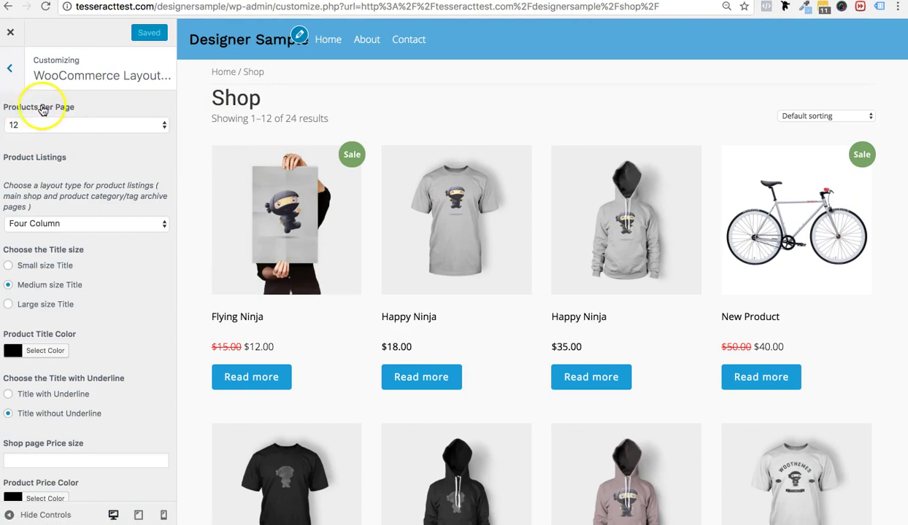
scroll(420, 261, "down", 7)
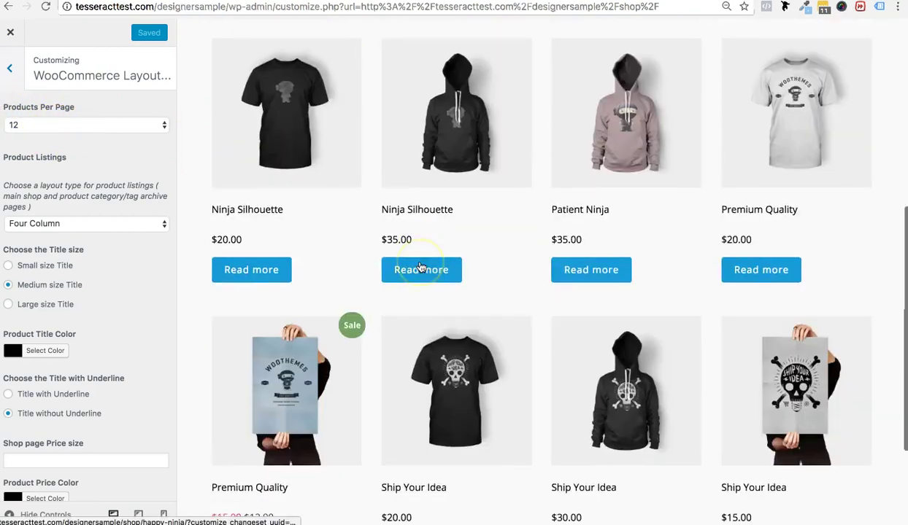
scroll(421, 268, "up", 7)
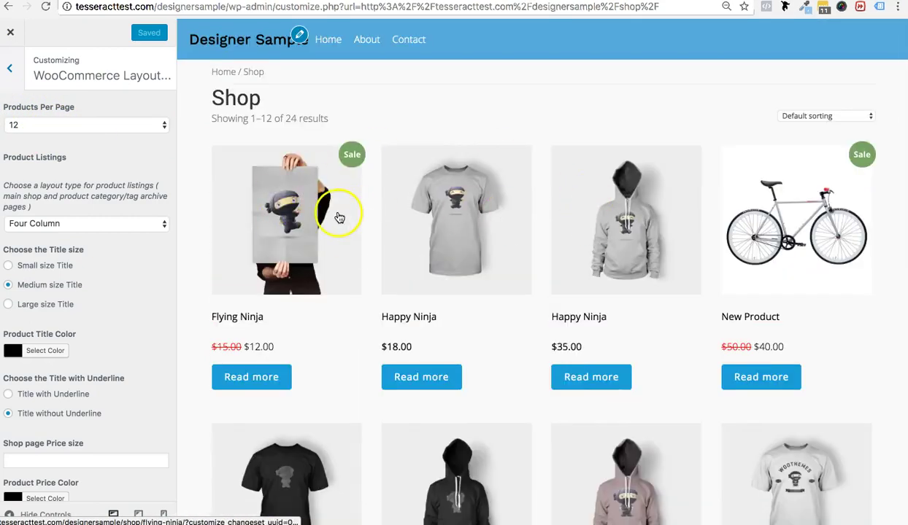
scroll(563, 288, "down", 7)
scroll(564, 233, "up", 7)
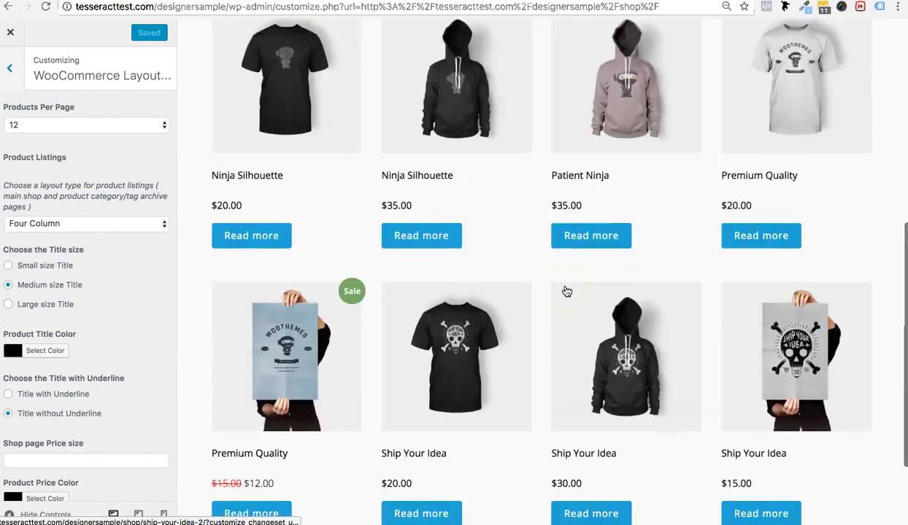
Step: Set the products per page to 6 and check the resulting rows in the shop preview
left_click(124, 124)
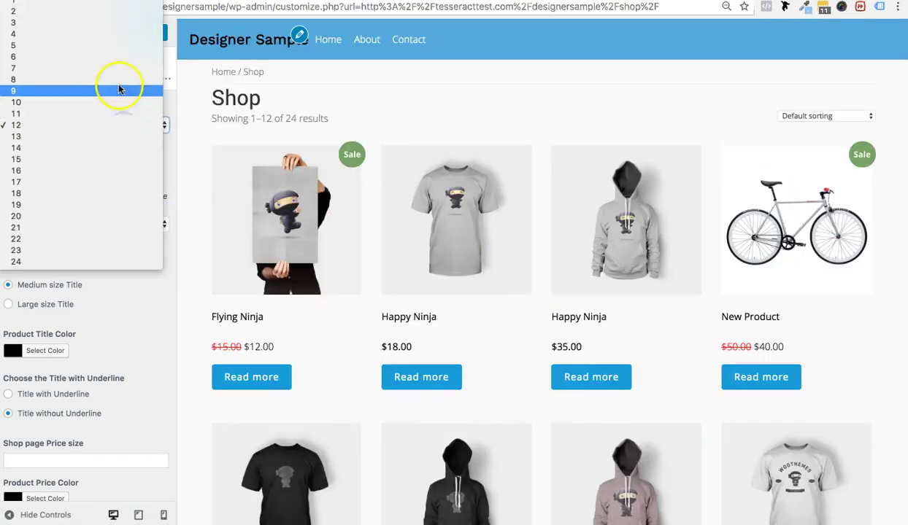
left_click(116, 56)
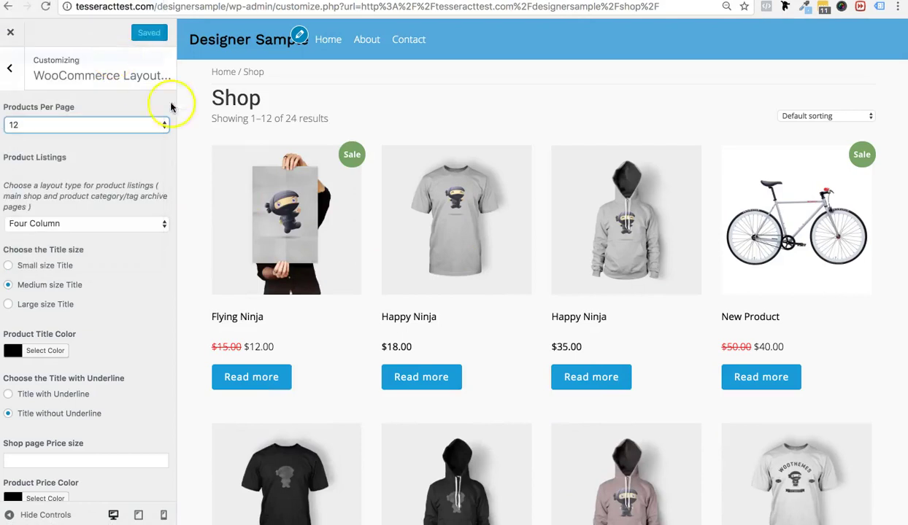
scroll(338, 214, "down", 4)
scroll(338, 215, "down", 3)
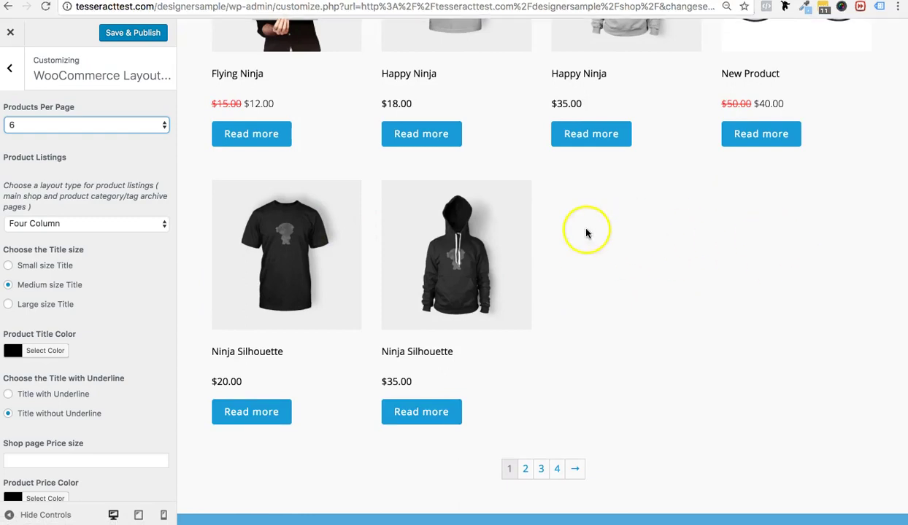
Step: Set the products per page to 8
left_click(56, 130)
left_click(54, 142)
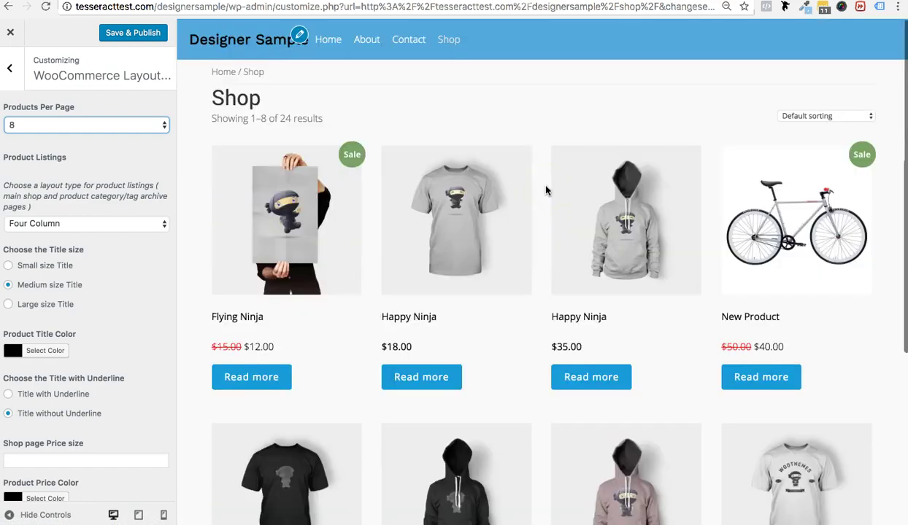
left_click(119, 132)
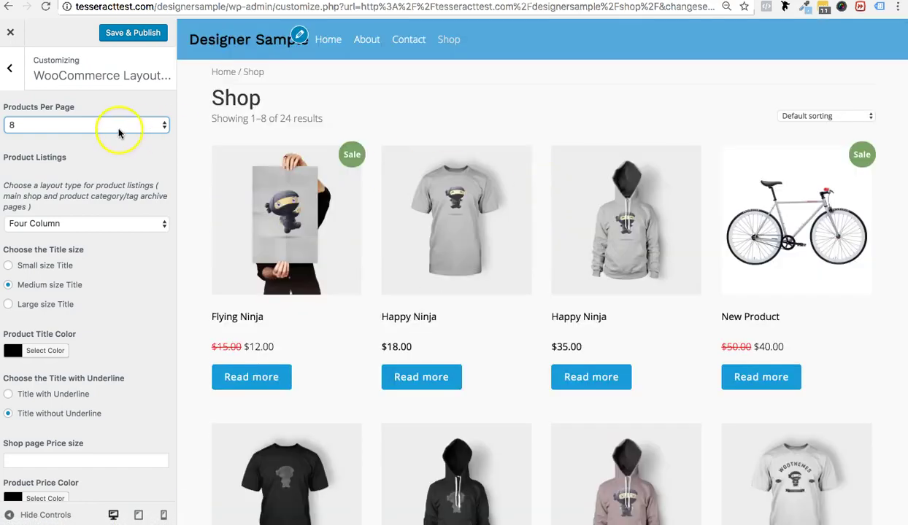
Step: Try the Three Column with left Sidebar layout for the product listings
left_click(67, 228)
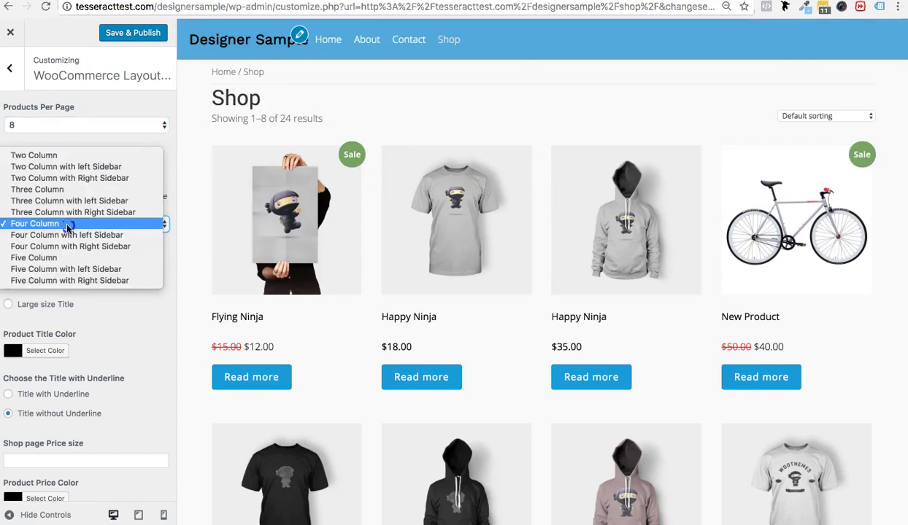
left_click(172, 208)
scroll(61, 210, "down", 5)
scroll(62, 210, "up", 5)
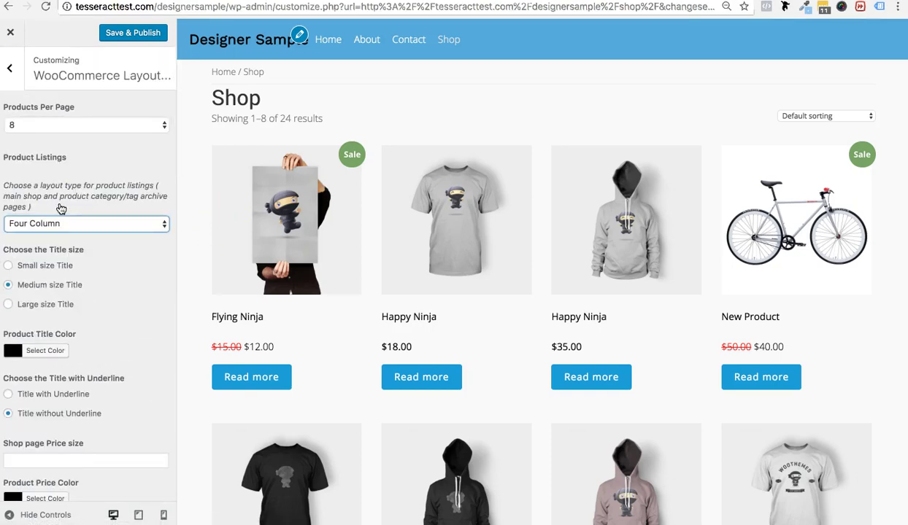
left_click(62, 221)
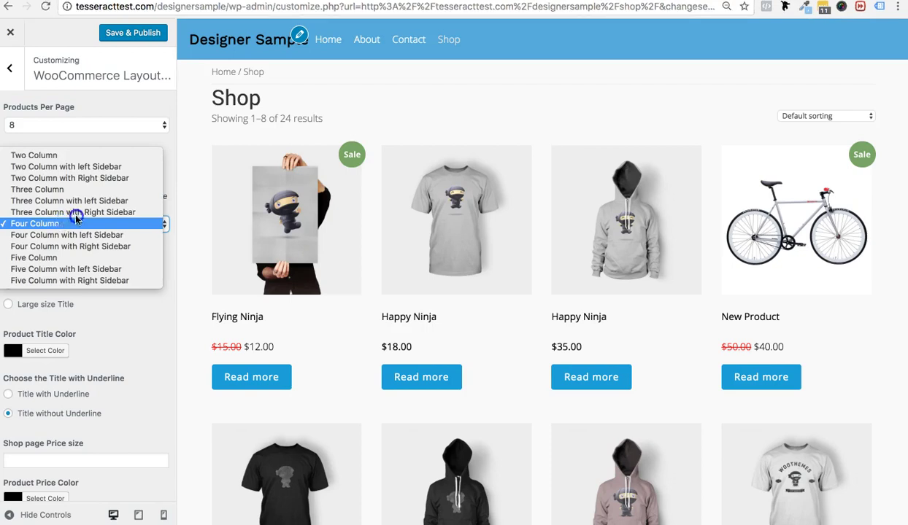
left_click(76, 219)
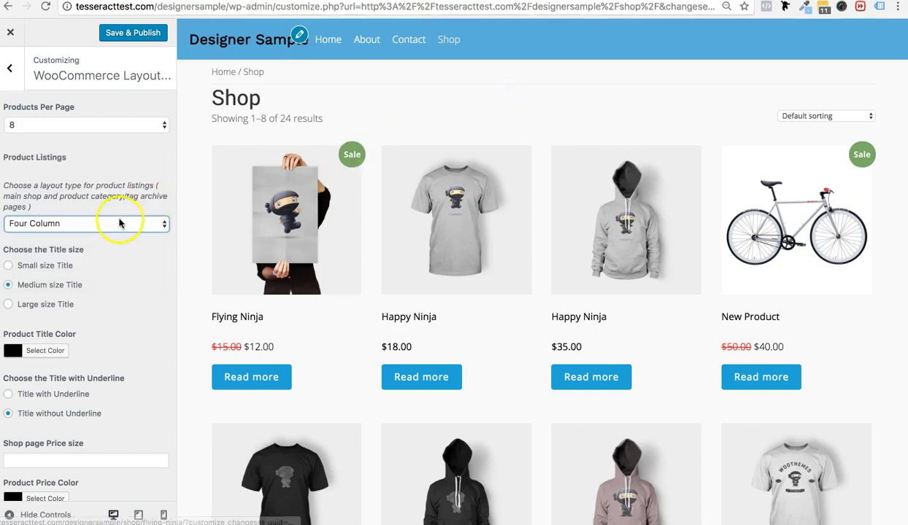
left_click(121, 224)
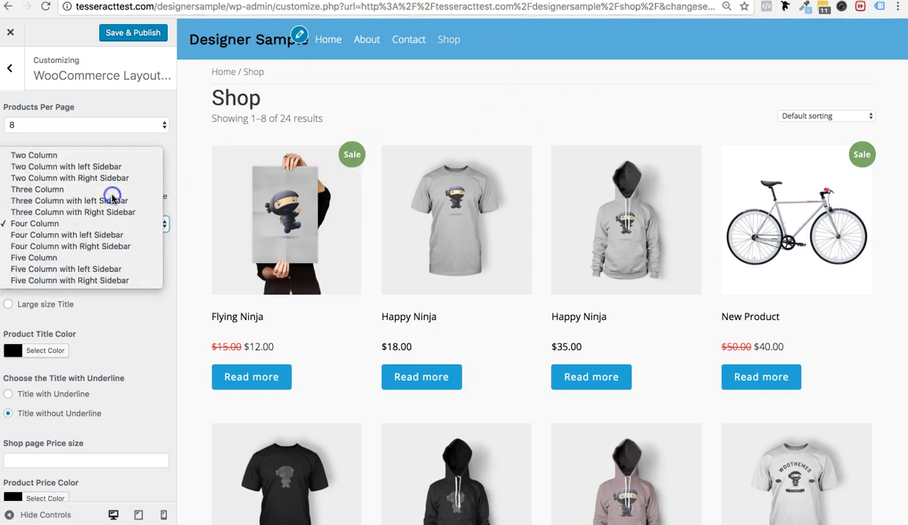
left_click(113, 200)
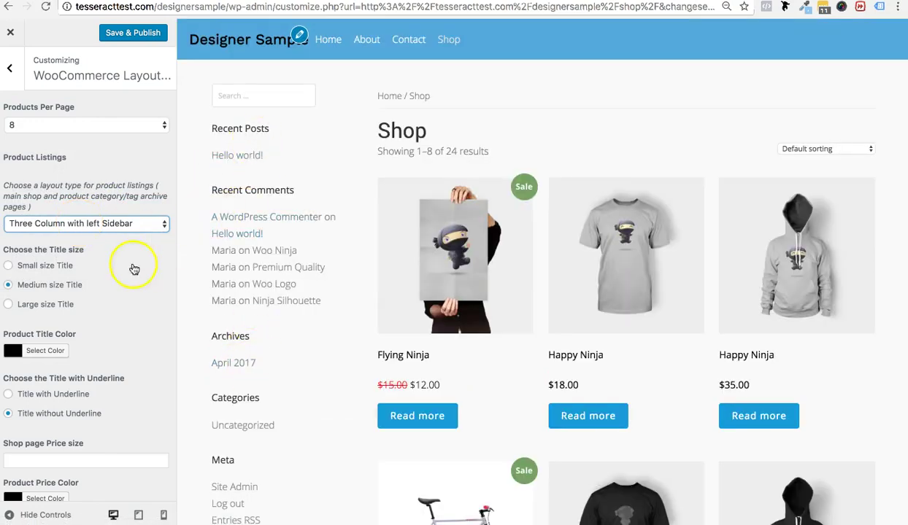
Step: Set the product listings layout to Three Column and check how the rows fill in the shop preview
left_click(104, 224)
left_click(101, 208)
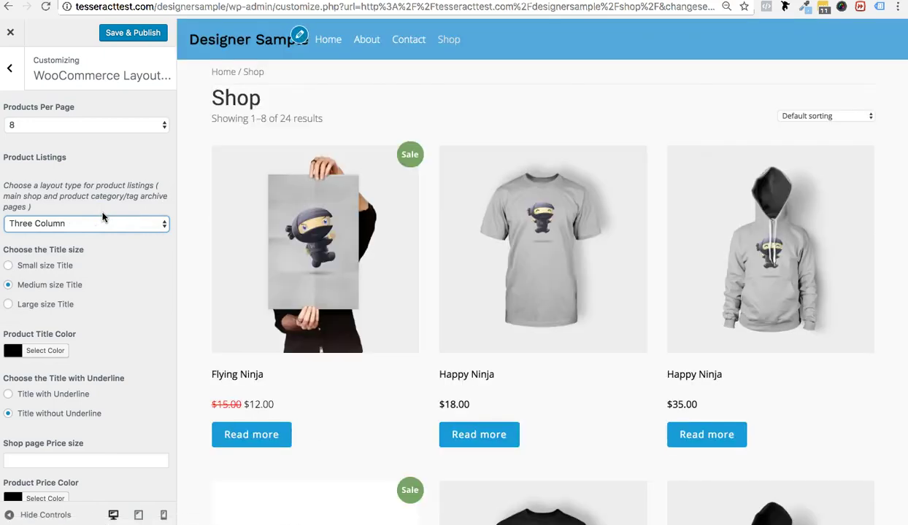
scroll(730, 303, "down", 10)
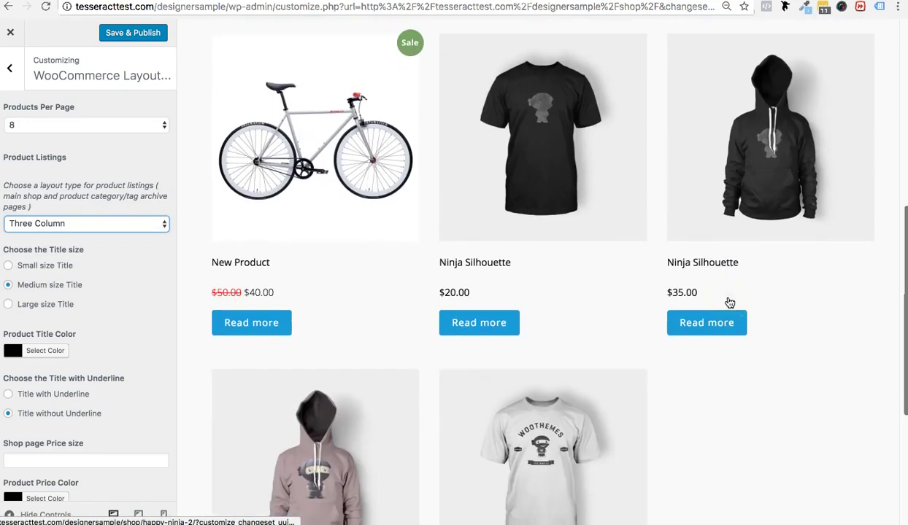
scroll(730, 302, "up", 2)
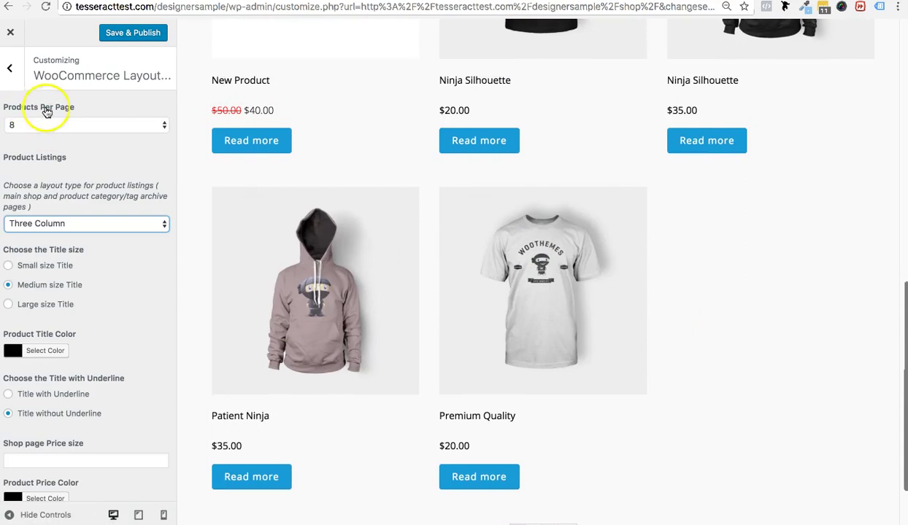
scroll(734, 286, "up", 3)
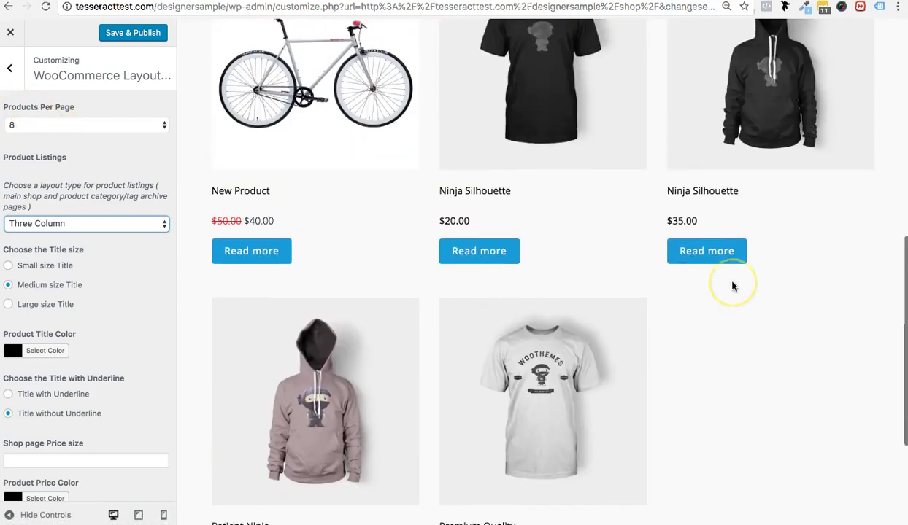
scroll(734, 286, "down", 4)
scroll(734, 286, "up", 10)
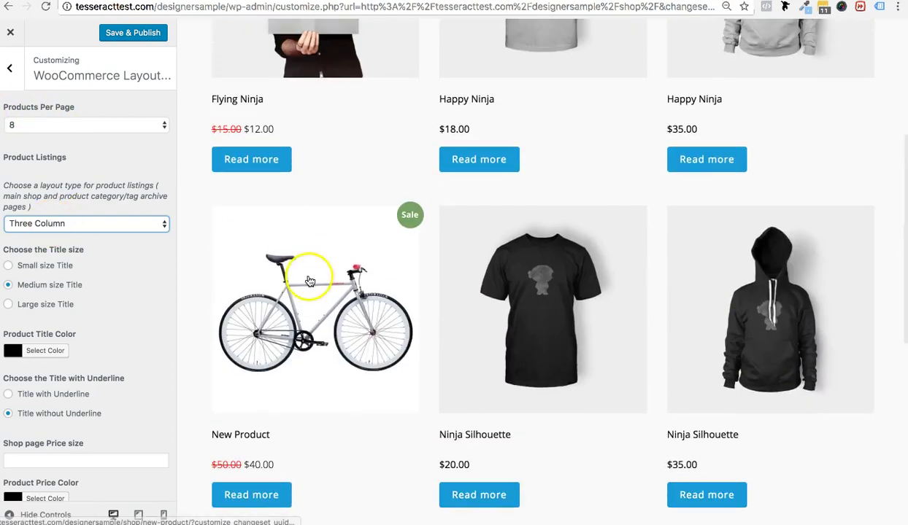
scroll(310, 280, "down", 8)
Step: Set the products per page to 9 and check the rows in the shop preview
left_click(79, 125)
left_click(78, 137)
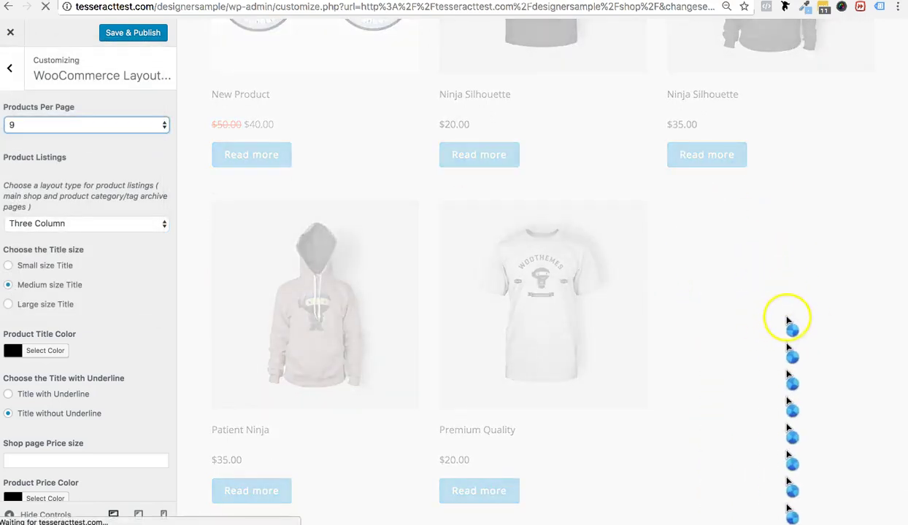
scroll(786, 321, "up", 8)
scroll(782, 319, "down", 8)
scroll(785, 318, "up", 8)
left_click(157, 286)
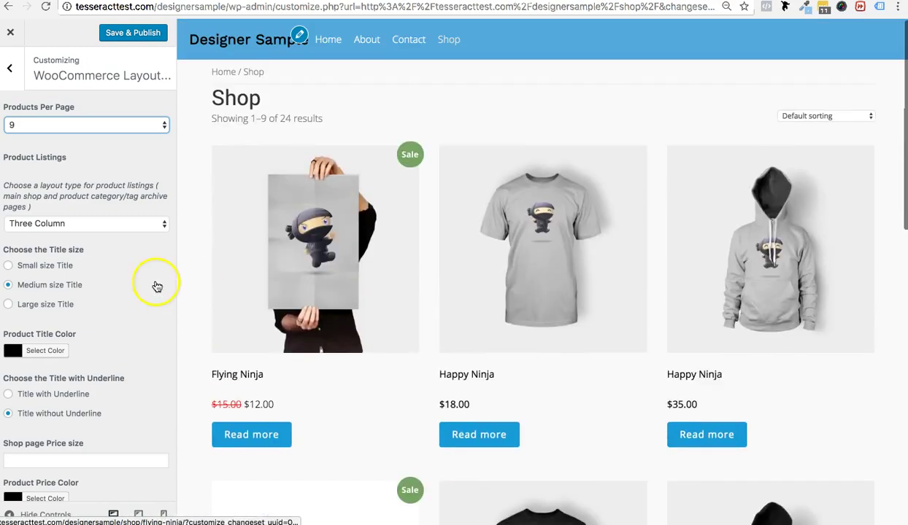
Step: Change the sale tag background color to red (#dd3333)
scroll(120, 295, "down", 2)
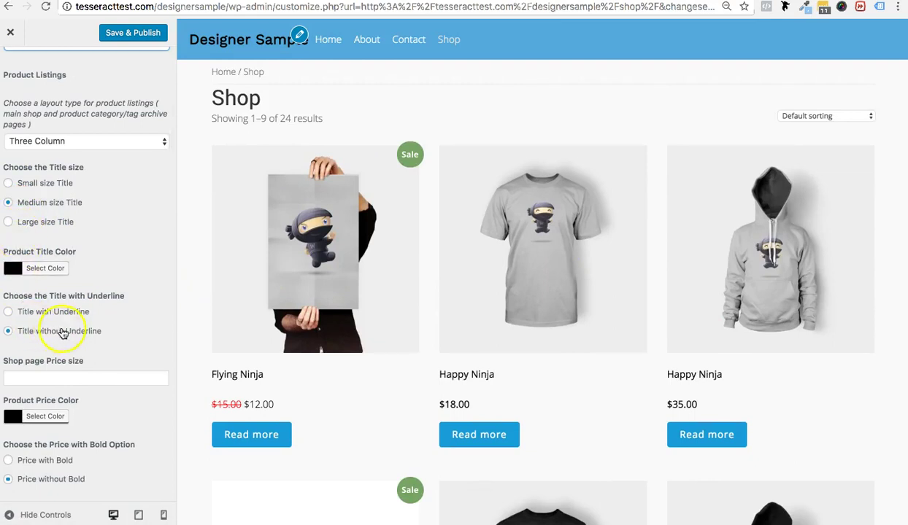
scroll(112, 313, "down", 20)
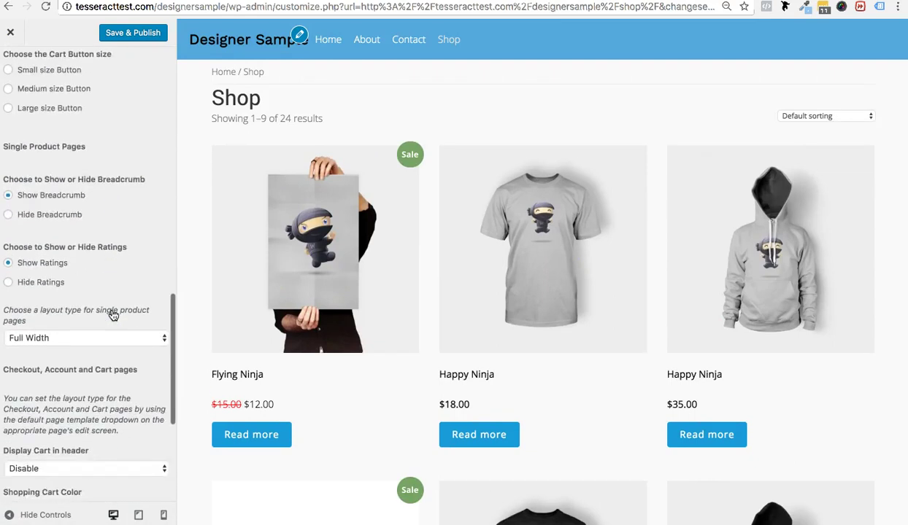
scroll(114, 316, "down", 6)
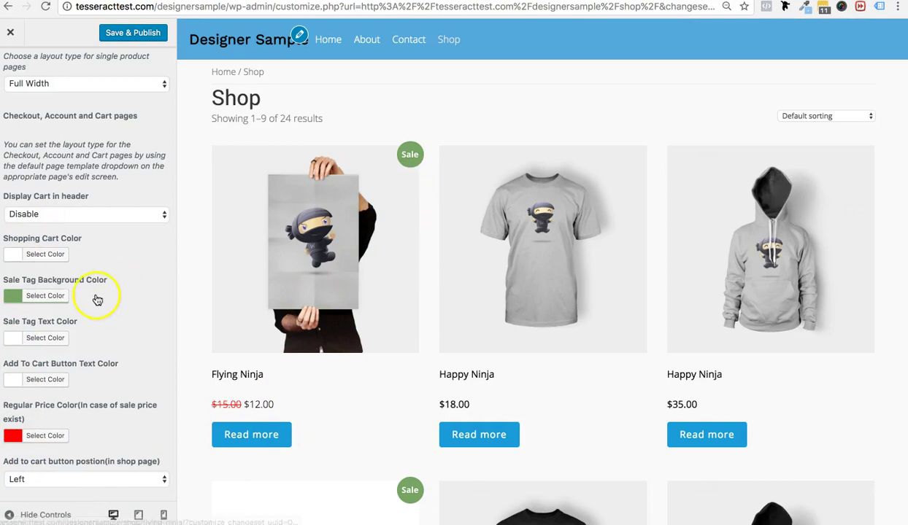
scroll(101, 300, "up", 1)
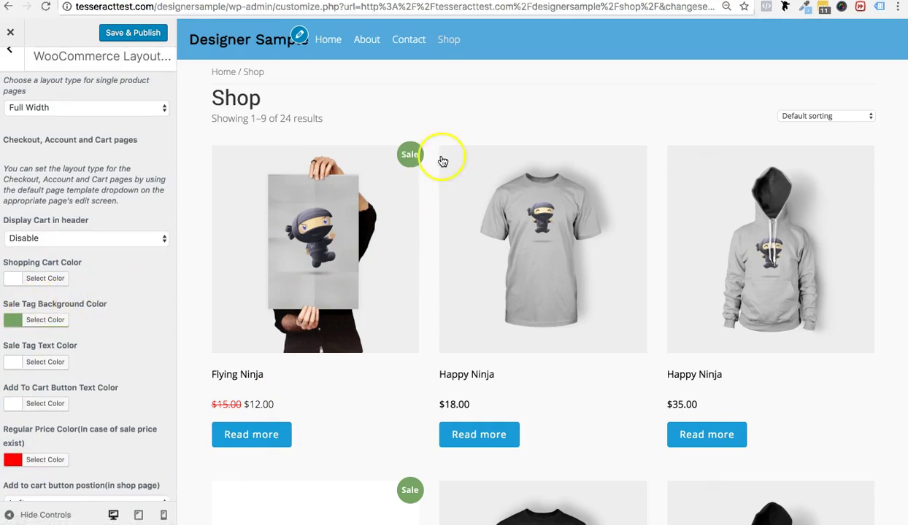
left_click(16, 321)
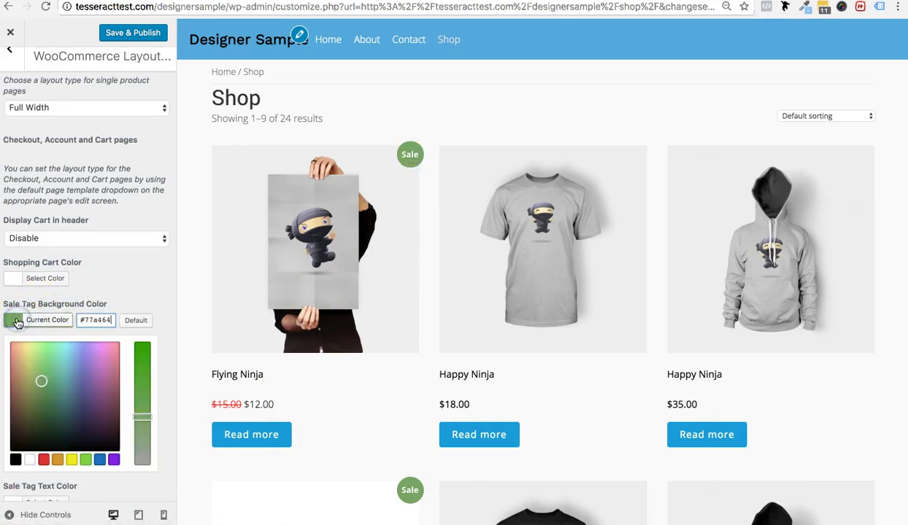
left_click(43, 460)
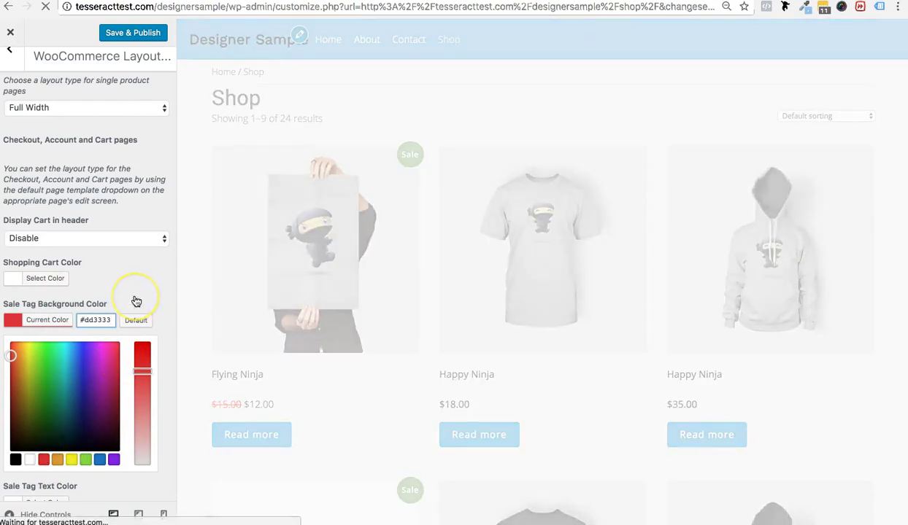
left_click(135, 298)
scroll(135, 300, "down", 1)
left_click(10, 337)
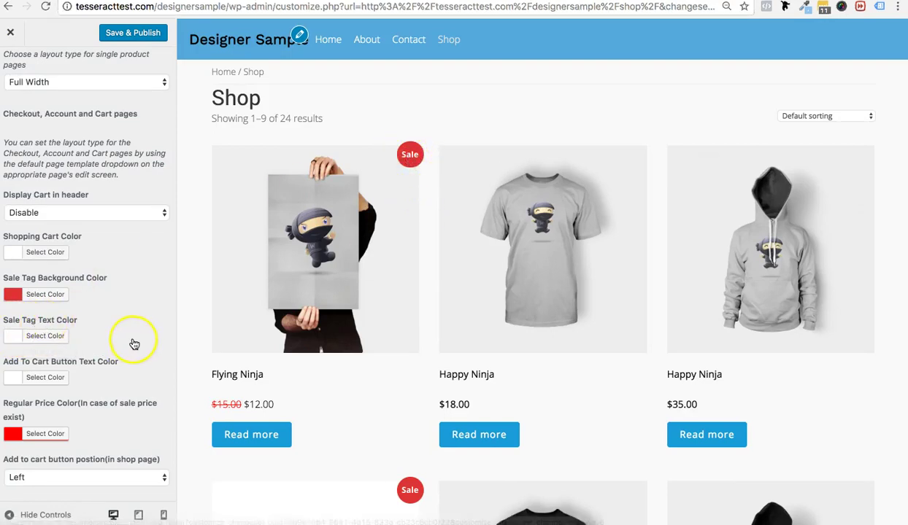
Step: Try displaying the cart in the header, view its summary in the preview, and disable it again
scroll(135, 344, "up", 5)
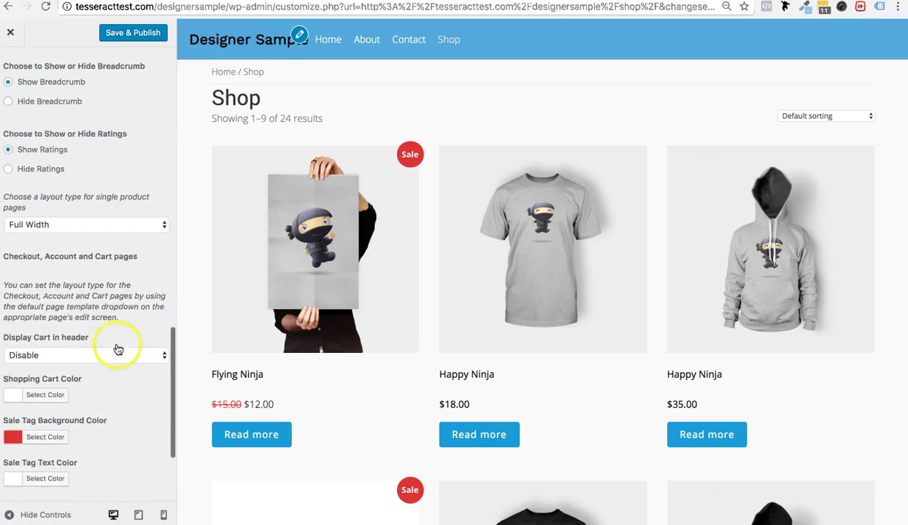
left_click(59, 358)
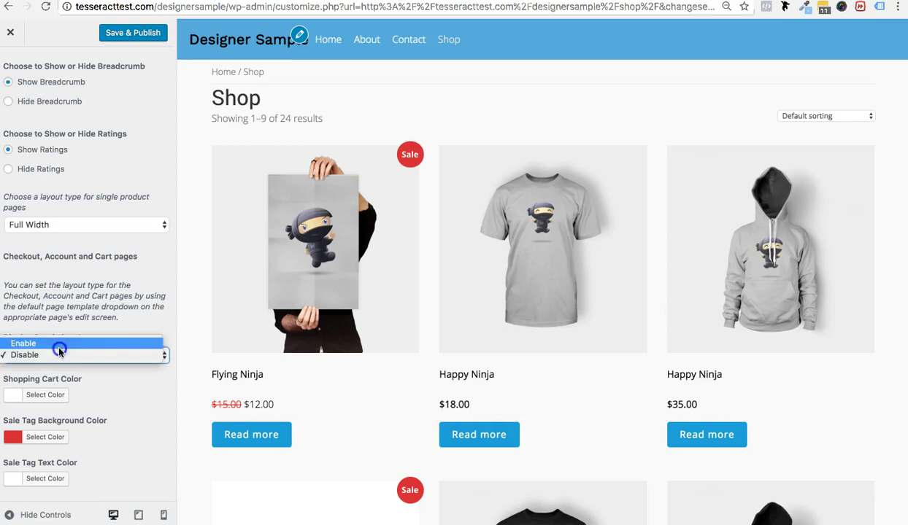
left_click(58, 342)
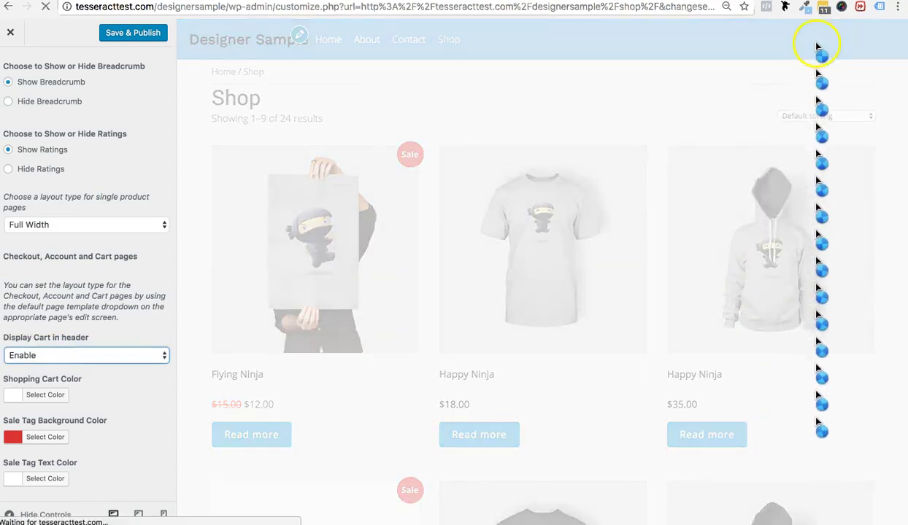
mouse_move(887, 40)
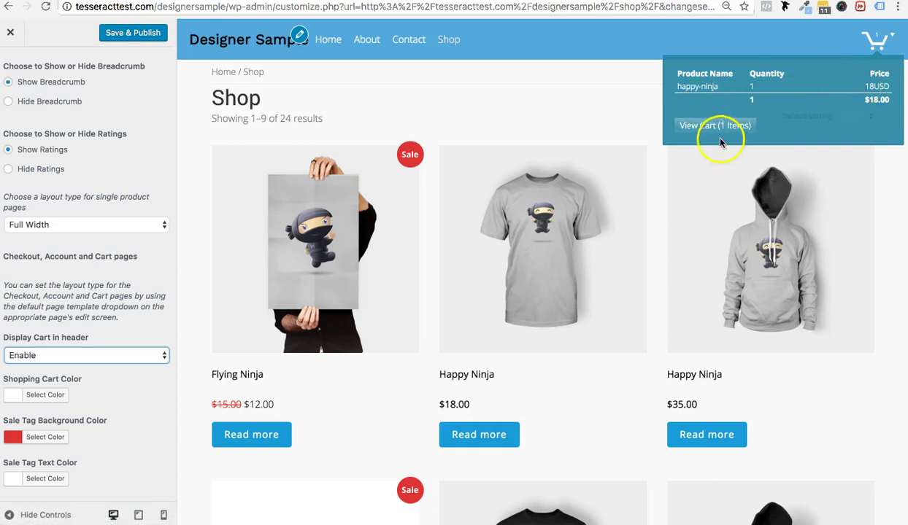
left_click(108, 357)
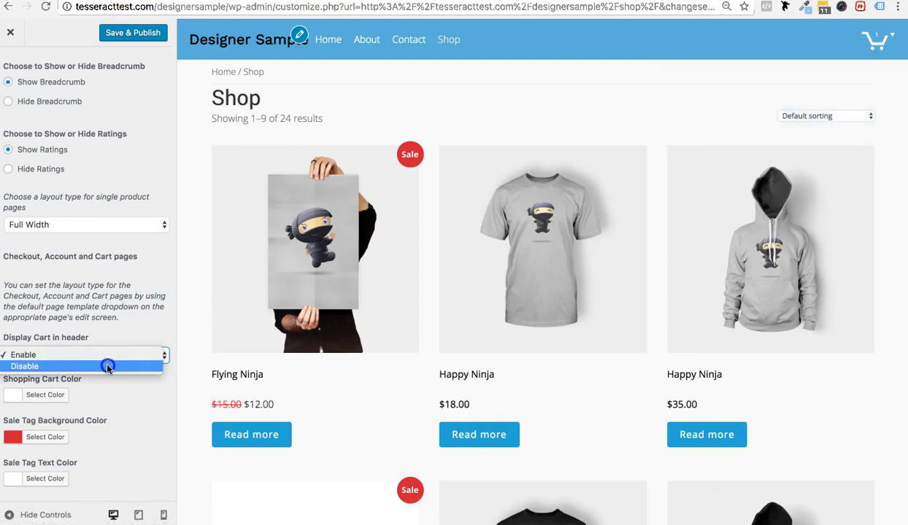
left_click(108, 367)
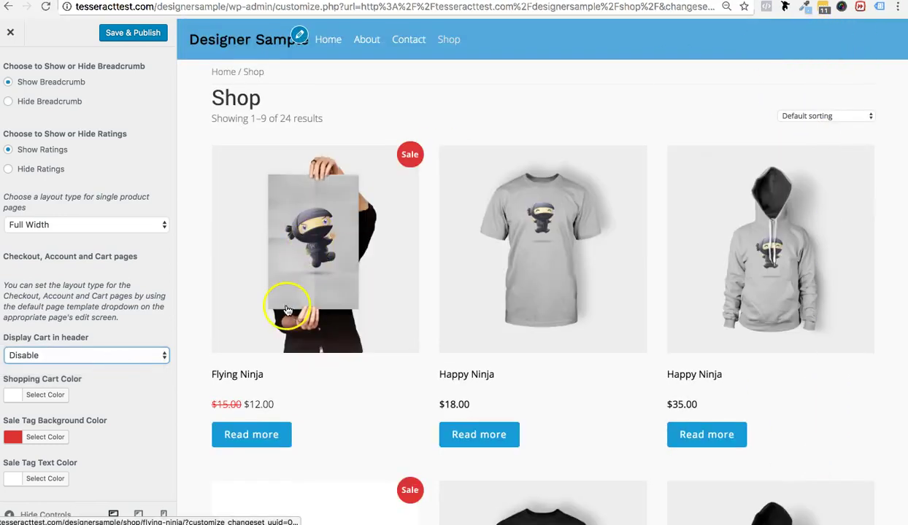
Step: Try centering the add to cart button on the shop page and return its position to Left
scroll(109, 271, "up", 1)
scroll(111, 276, "down", 5)
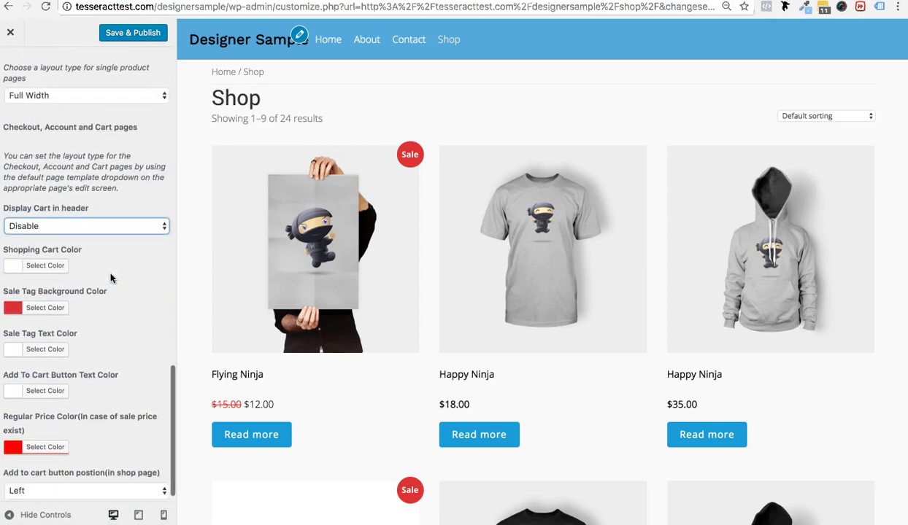
scroll(110, 277, "up", 1)
scroll(109, 277, "down", 1)
left_click(88, 480)
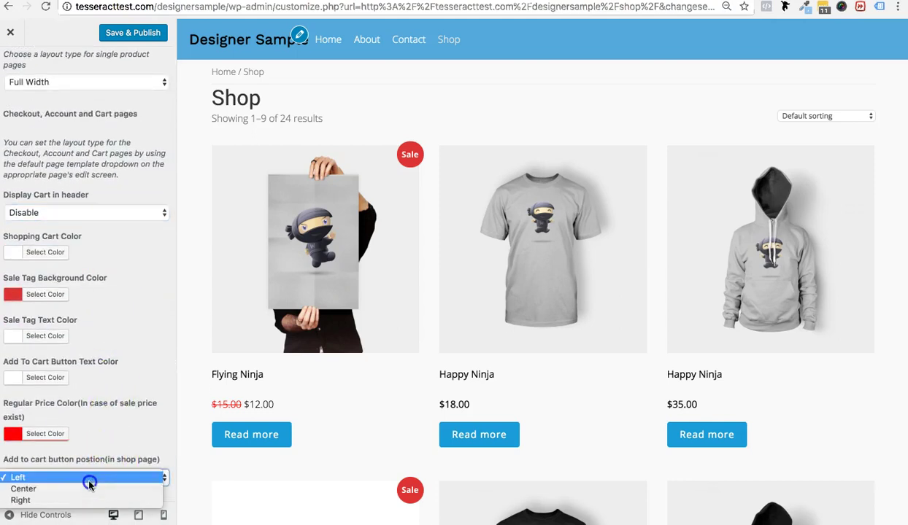
left_click(89, 488)
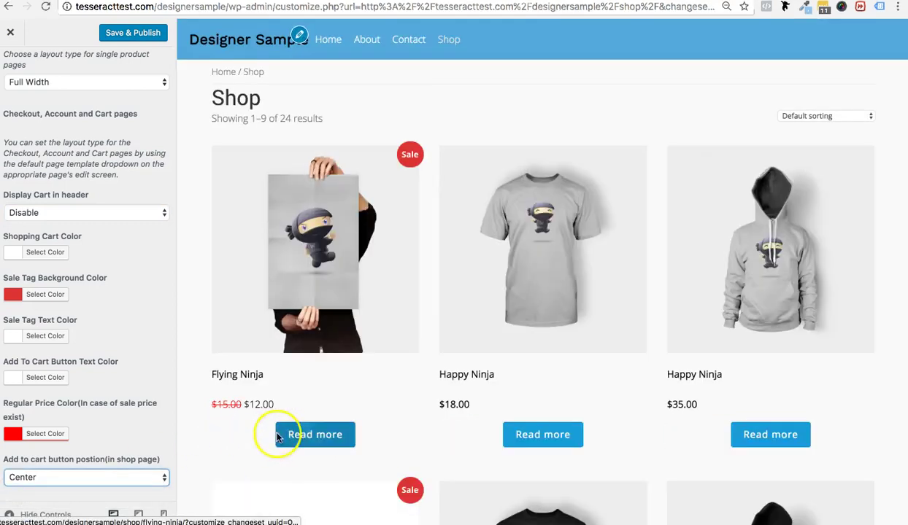
left_click(102, 479)
left_click(97, 467)
Step: Try a rounded-corner radius of 20 on the add to cart button, then set the radius to 0
scroll(130, 357, "up", 5)
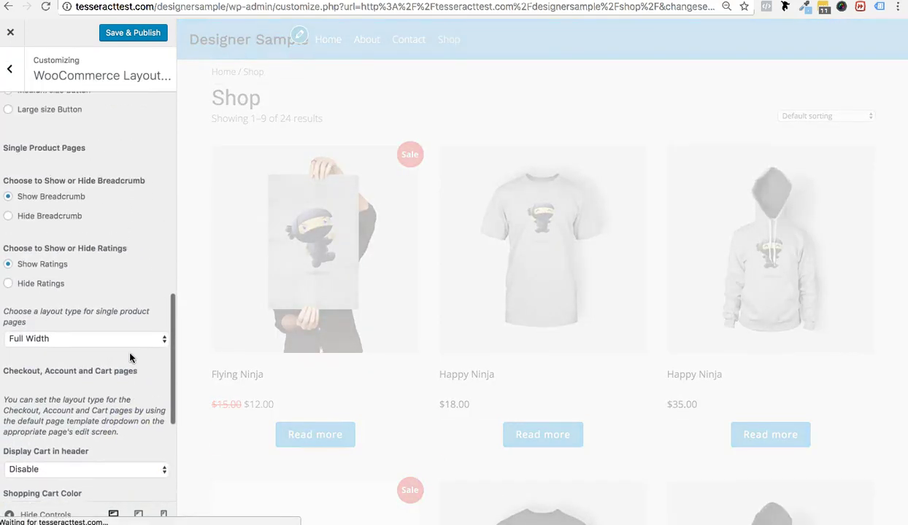
scroll(130, 357, "up", 4)
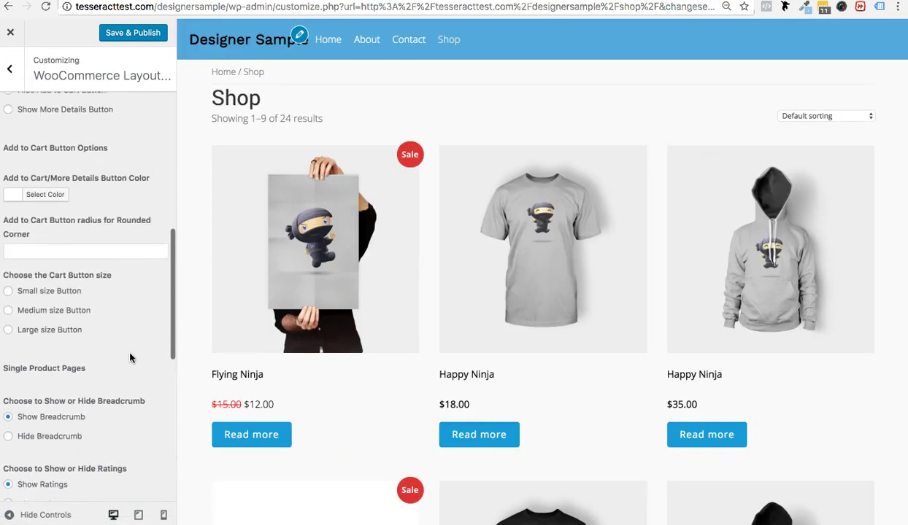
scroll(130, 332, "up", 2)
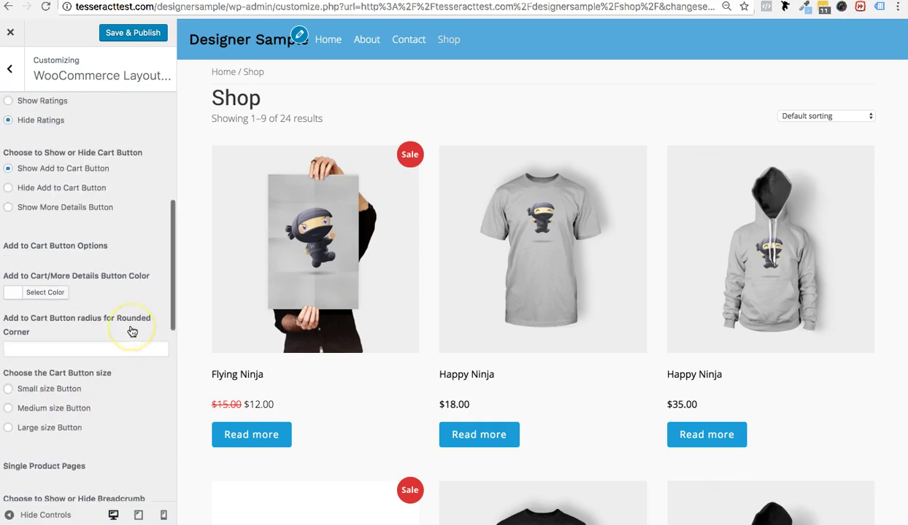
scroll(132, 332, "down", 1)
left_click(78, 320)
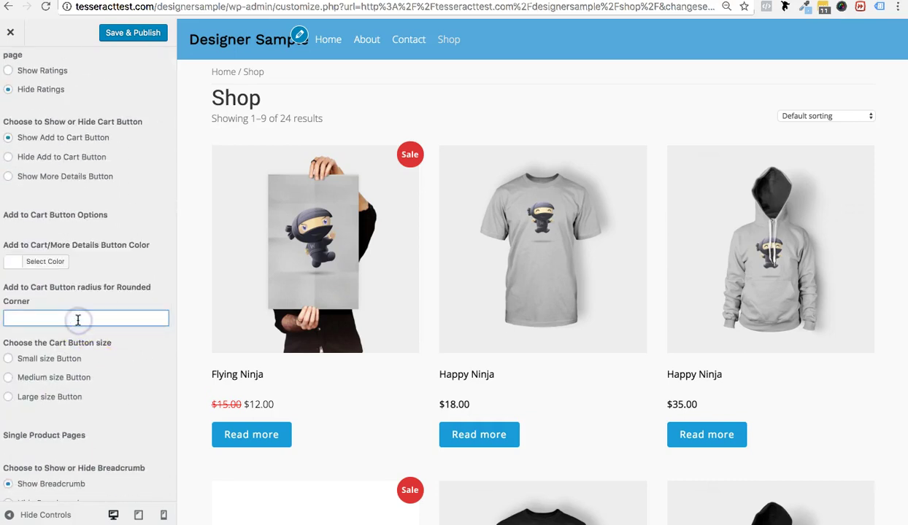
type("20")
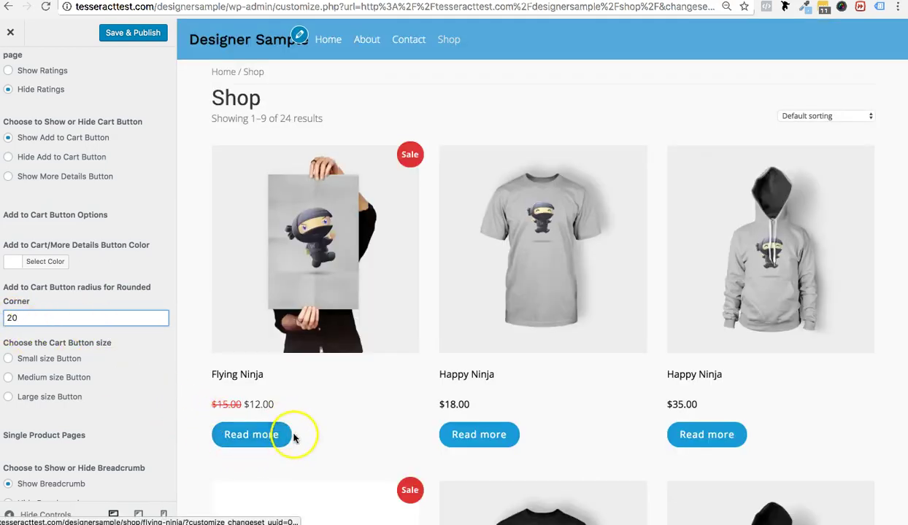
type("0")
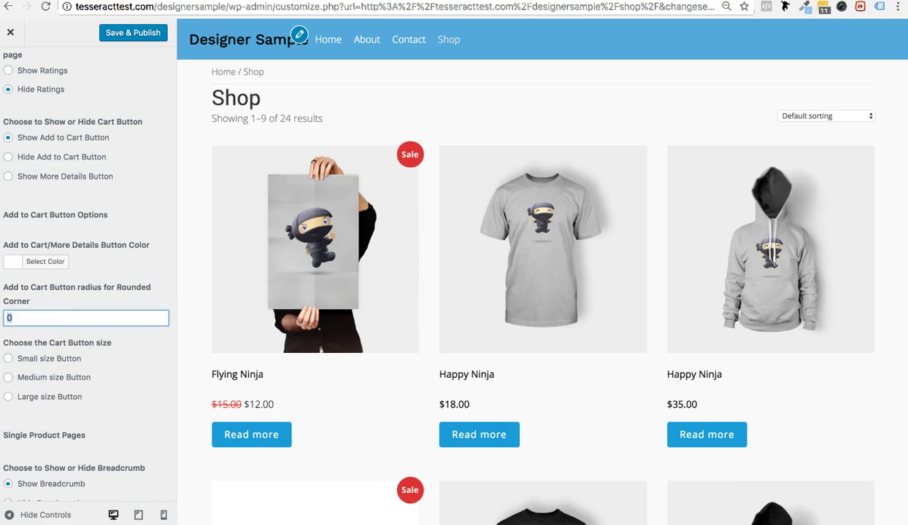
Step: Set the add to cart button's rounded-corner radius to 20
type("20")
scroll(112, 347, "down", 5)
scroll(111, 349, "down", 5)
scroll(112, 349, "up", 10)
scroll(111, 349, "up", 5)
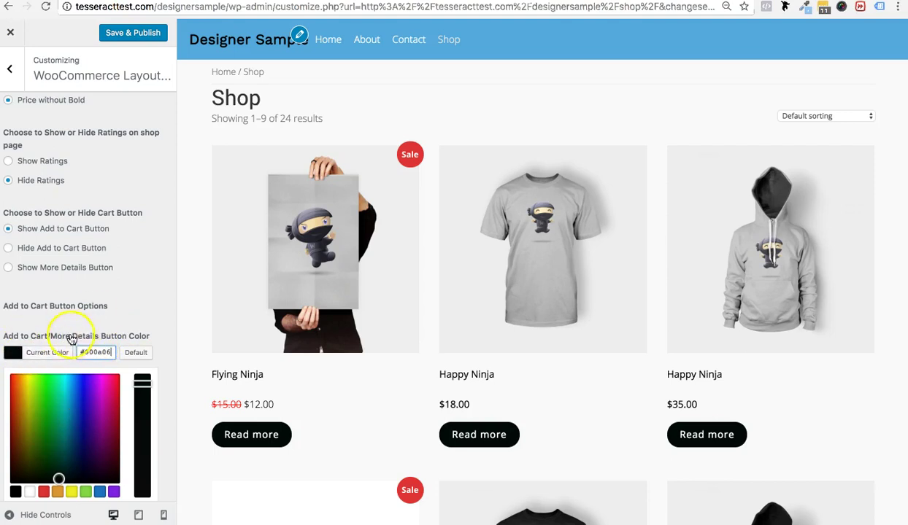
Step: Try blue (#00a6d8) as the add to cart button color, then set it to black (#000000)
left_click(25, 352)
left_click(20, 352)
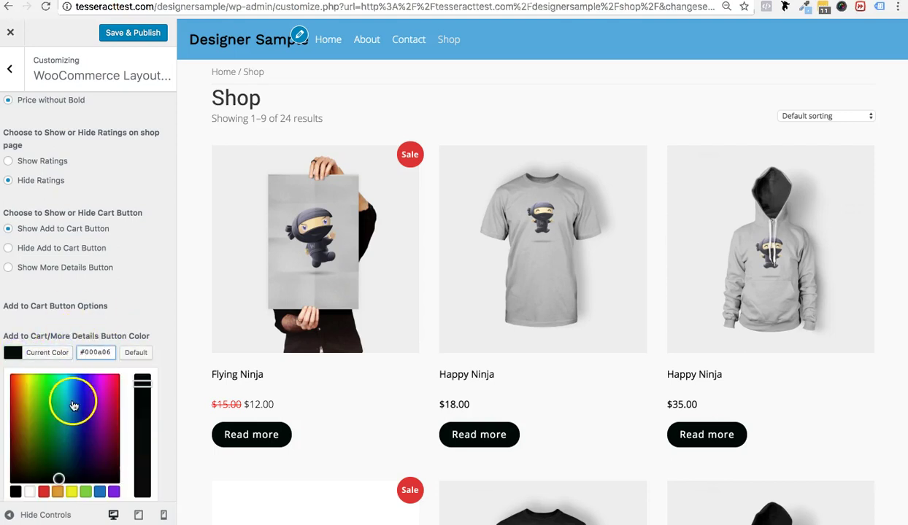
left_click_drag(79, 396, 69, 391)
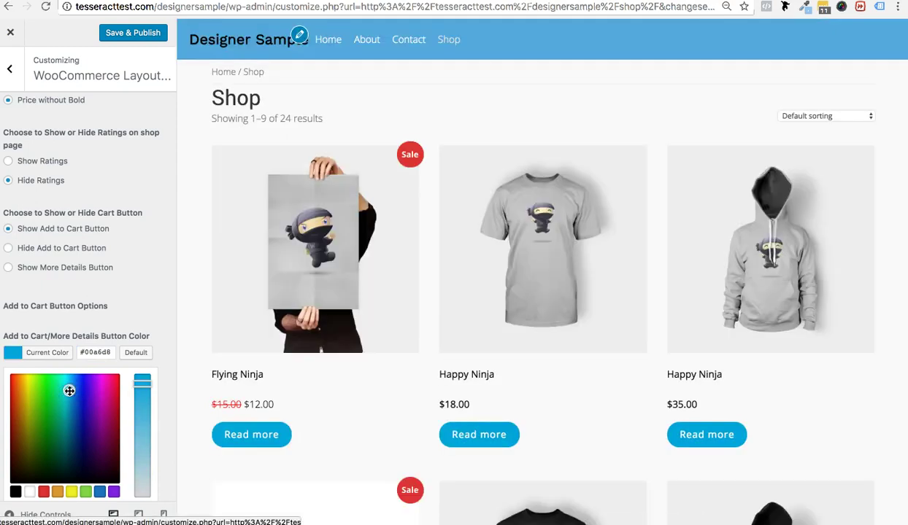
left_click(16, 493)
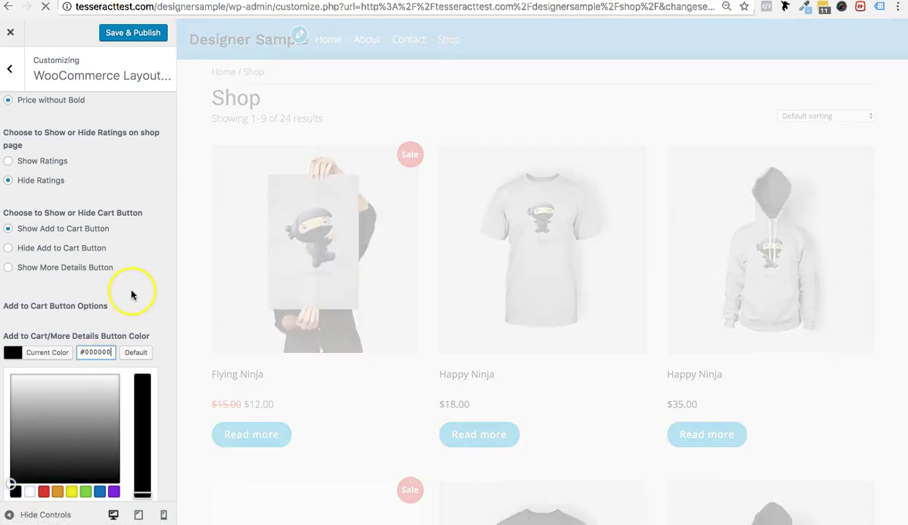
left_click(132, 291)
Step: Review the remaining WooCommerce layout settings and check the restyled product listings in the shop preview
scroll(128, 281, "down", 5)
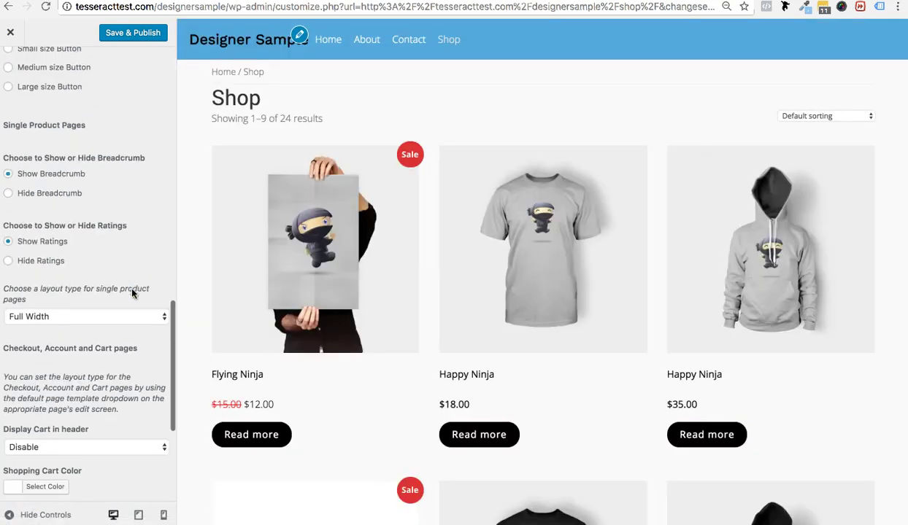
scroll(229, 361, "down", 10)
scroll(282, 358, "up", 4)
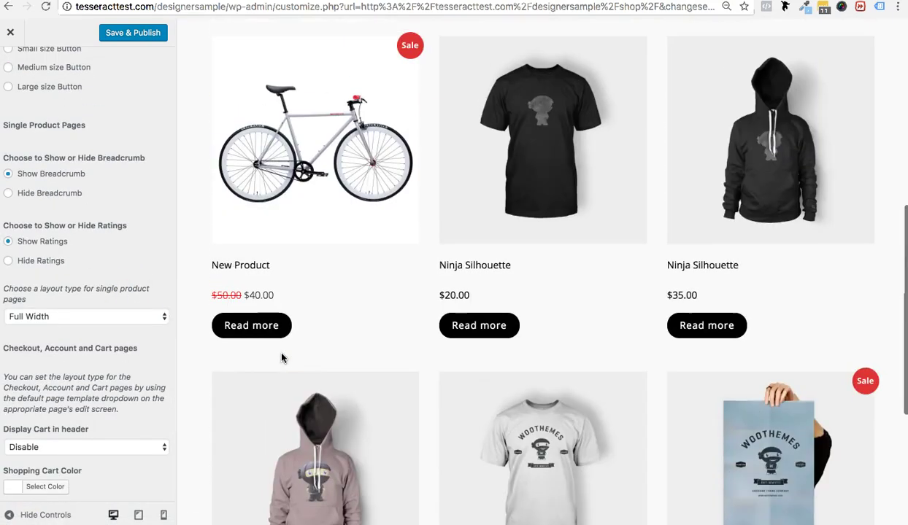
scroll(282, 357, "down", 2)
scroll(282, 358, "down", 2)
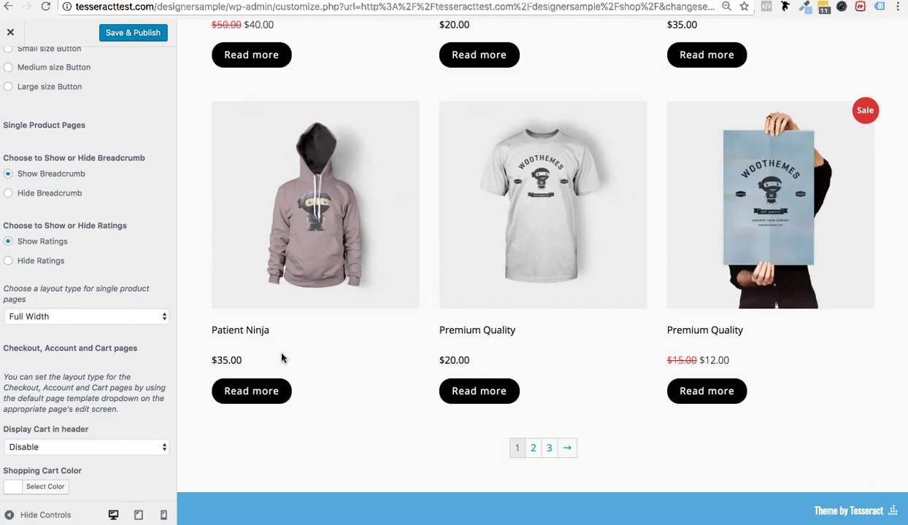
left_click(522, 222)
scroll(524, 227, "up", 1)
scroll(522, 225, "up", 5)
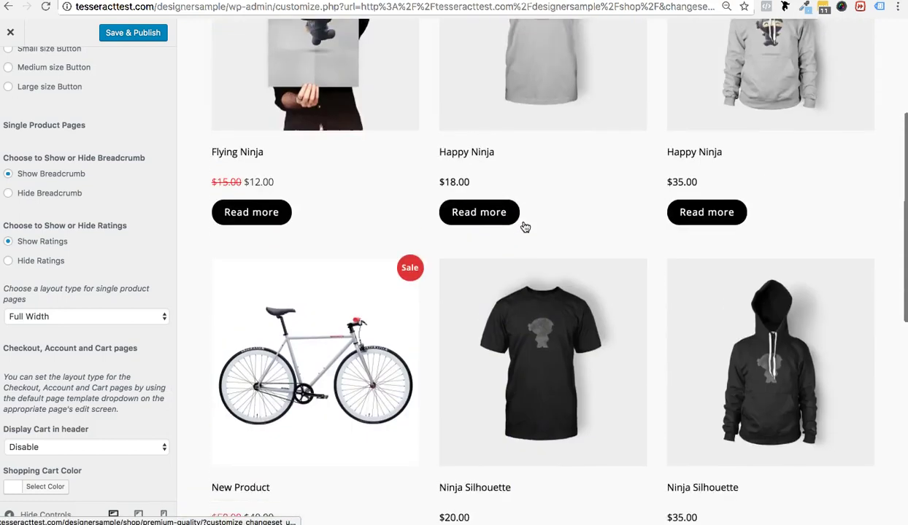
scroll(523, 225, "down", 1)
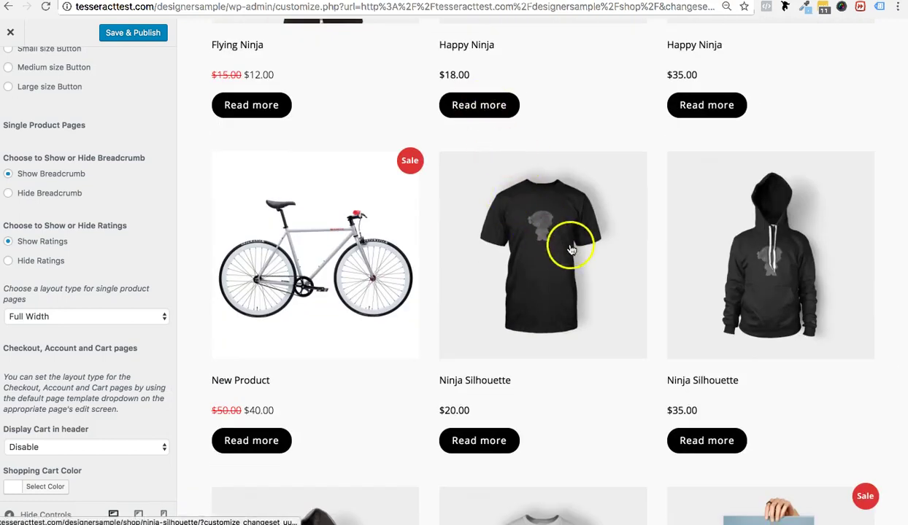
scroll(504, 232, "up", 3)
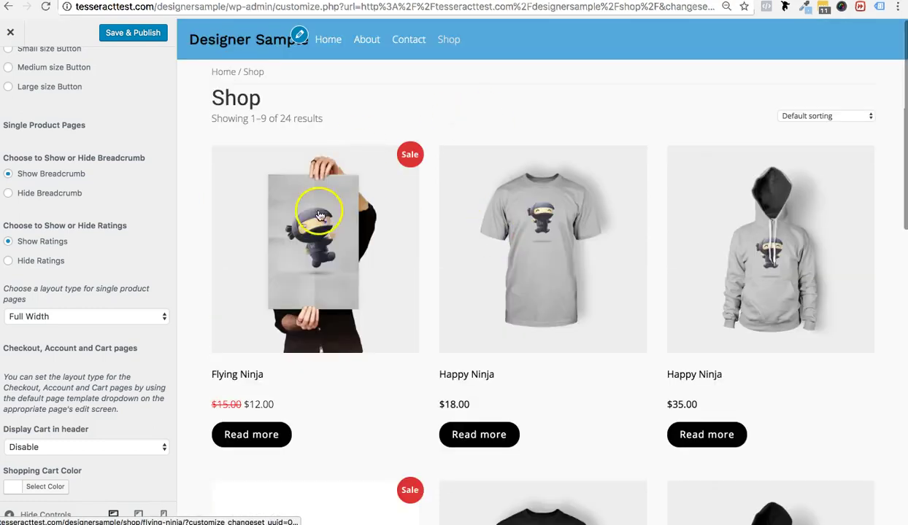
scroll(324, 264, "down", 4)
scroll(326, 201, "down", 2)
scroll(326, 200, "up", 8)
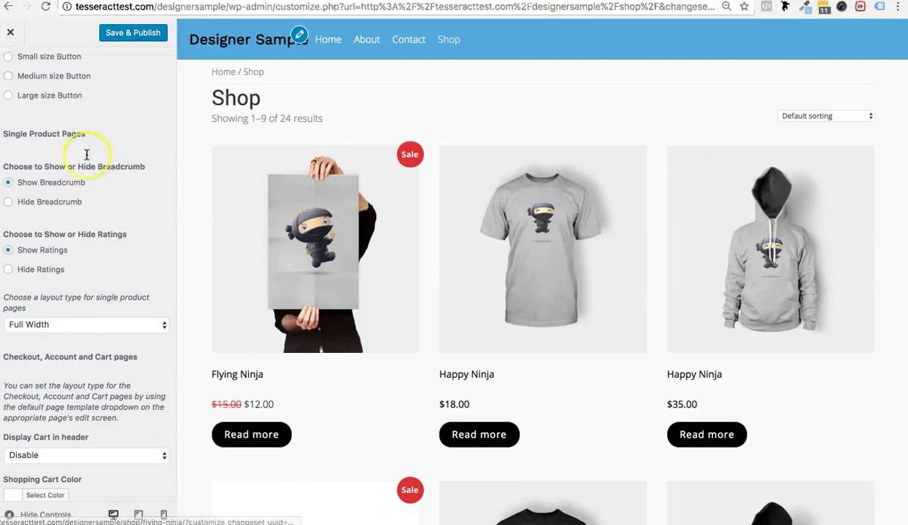
scroll(86, 154, "up", 5)
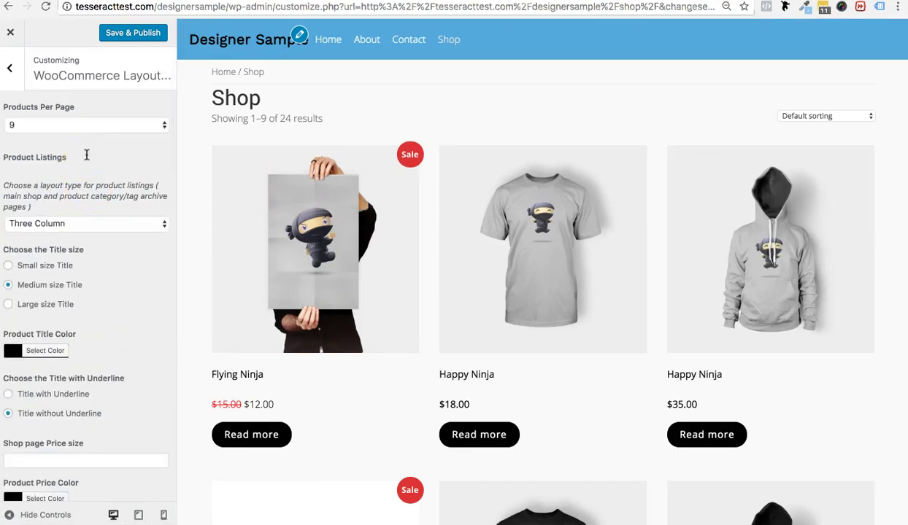
Step: Save and publish the shop customizations, and check the Shop page on the live site at tesseracttest.com/designersample
left_click(123, 35)
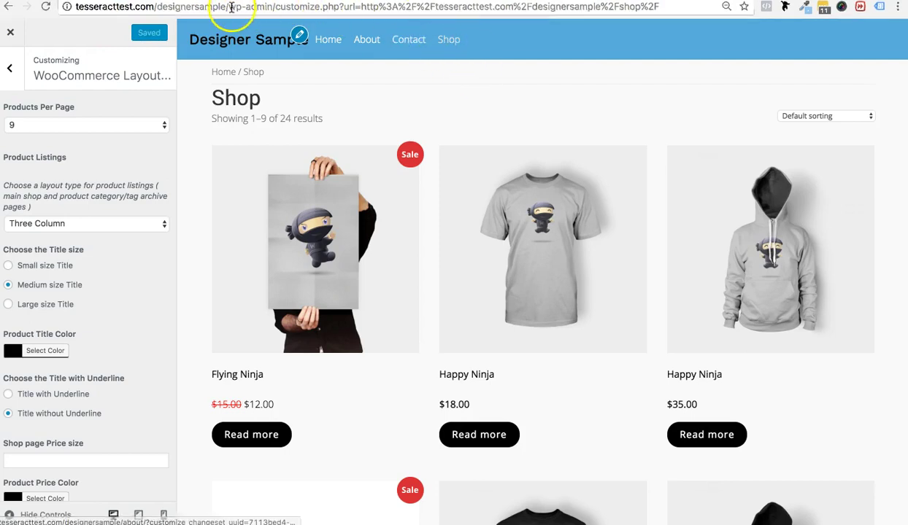
left_click_drag(231, 7, 876, 146)
key("BackSpace")
key("Return")
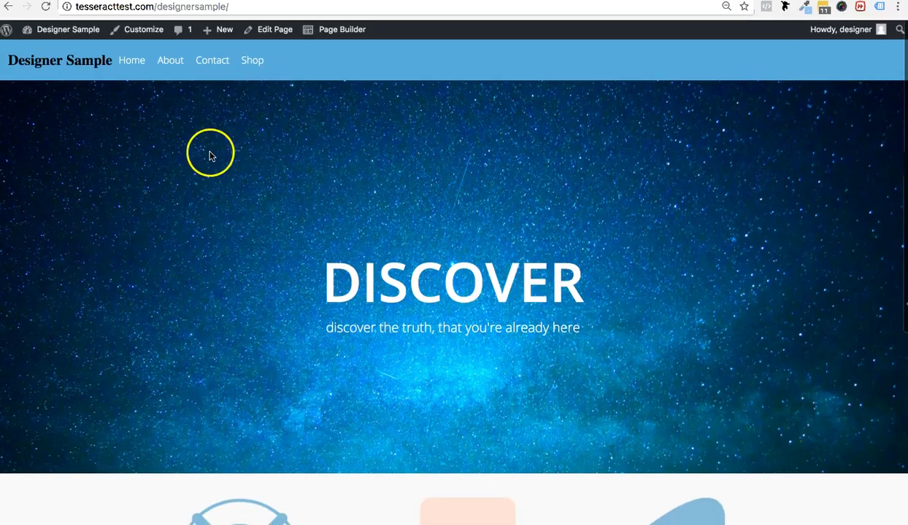
left_click(252, 64)
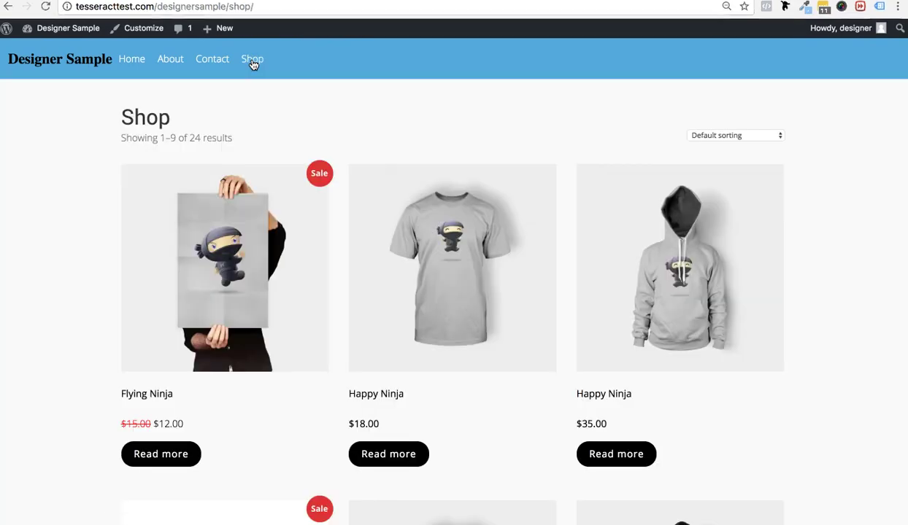
scroll(557, 315, "down", 10)
scroll(558, 315, "up", 10)
left_click(436, 299)
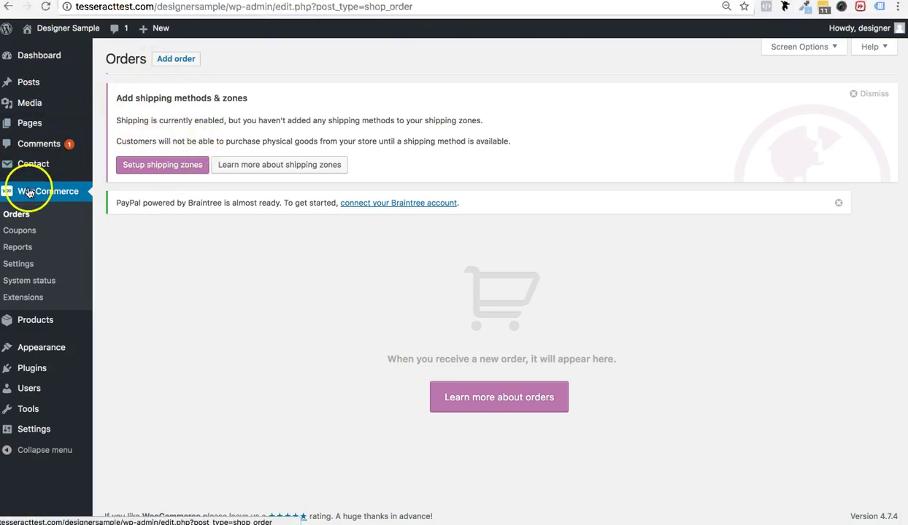
Step: Open the WooCommerce shipping zone setup and start a new shipping zone
left_click(150, 169)
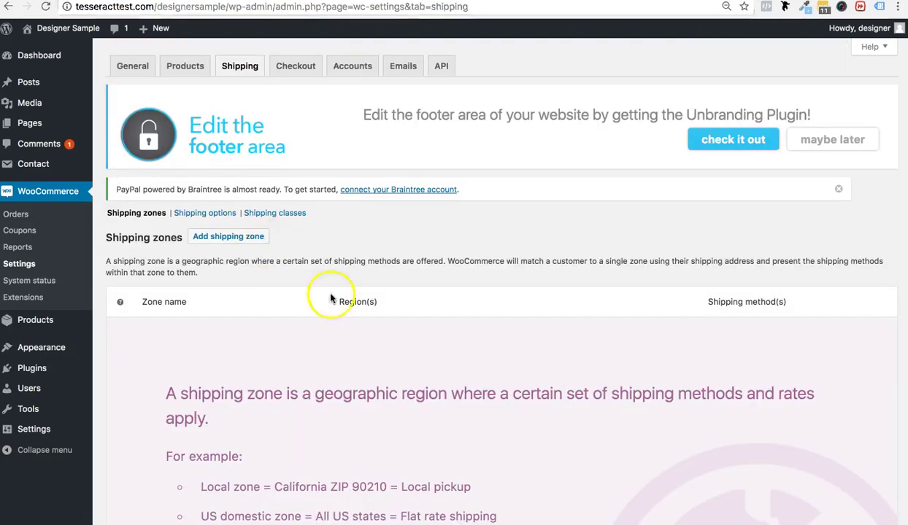
scroll(376, 349, "down", 3)
scroll(376, 349, "down", 5)
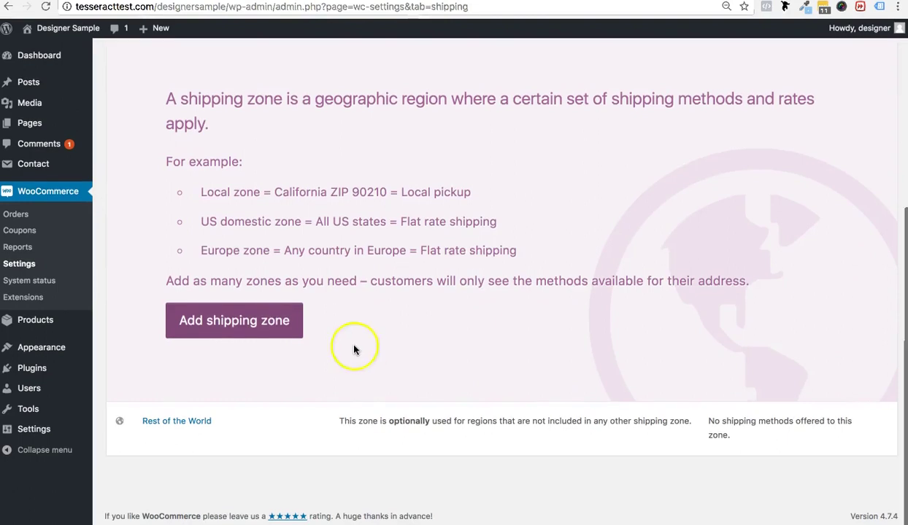
left_click(222, 326)
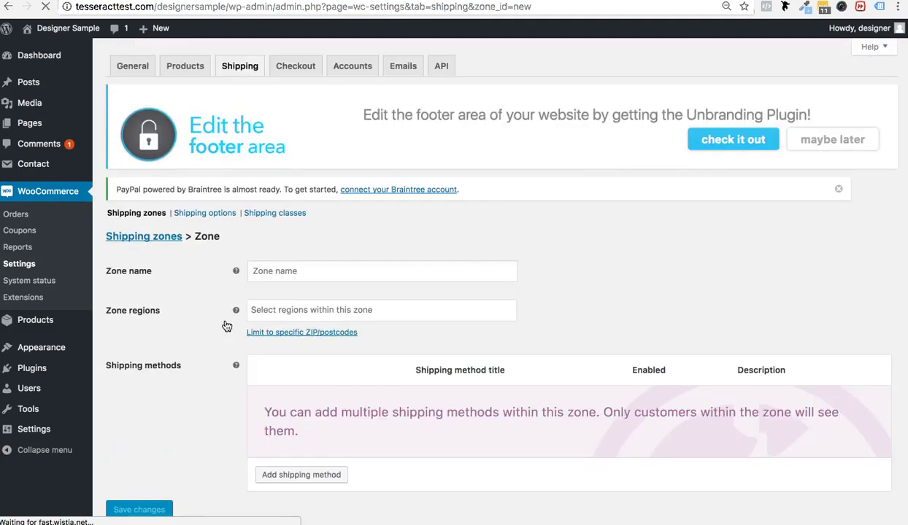
scroll(178, 325, "down", 1)
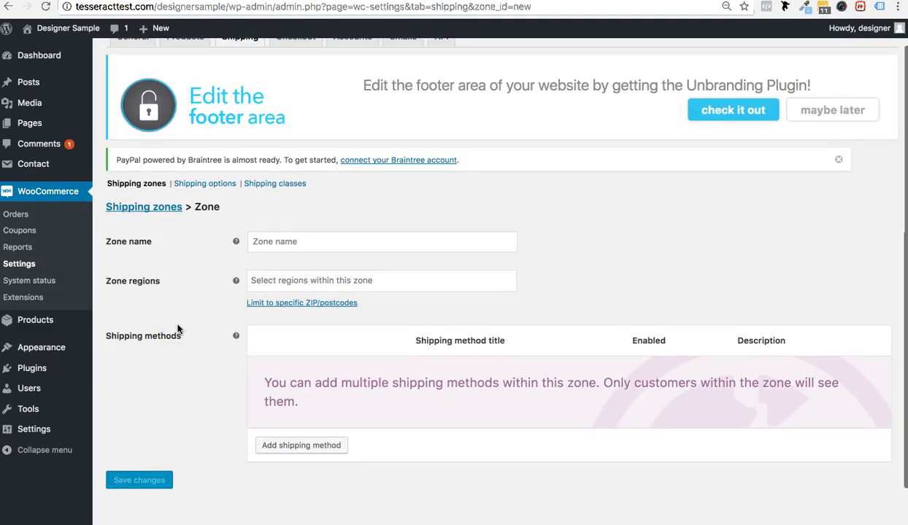
Step: Examine the new zone's name field and browse the regions available for it
left_click(294, 242)
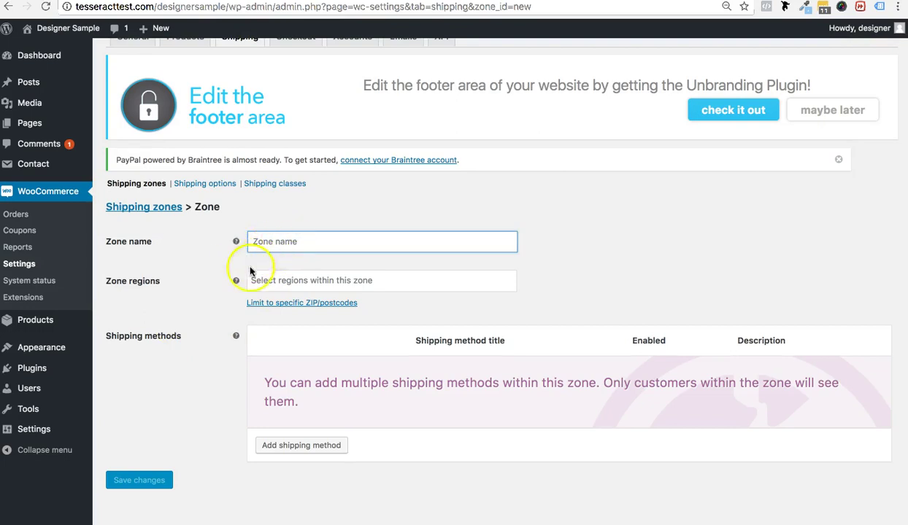
mouse_move(235, 281)
left_click(289, 283)
scroll(318, 370, "down", 8)
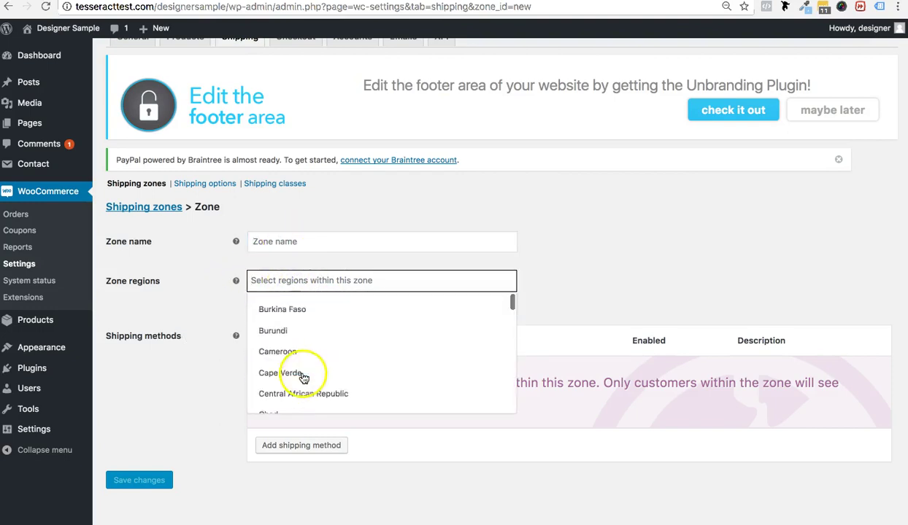
left_click(165, 264)
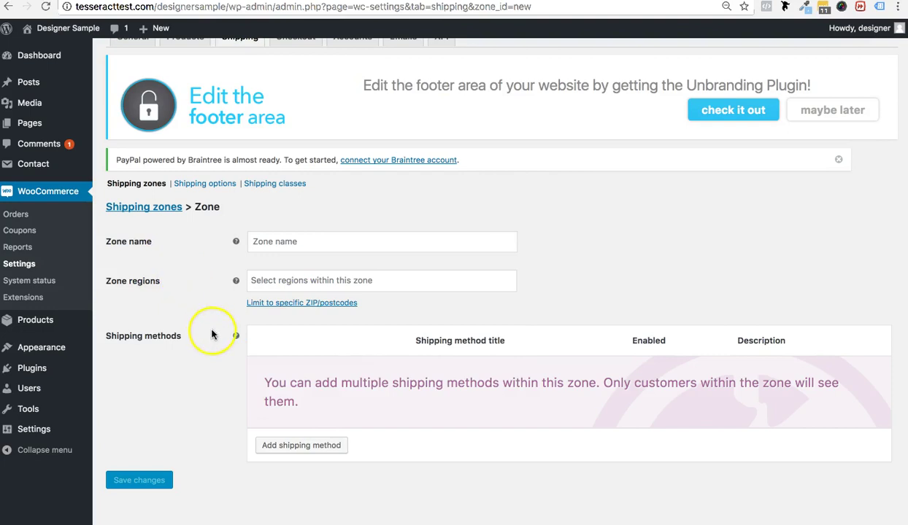
scroll(212, 330, "down", 1)
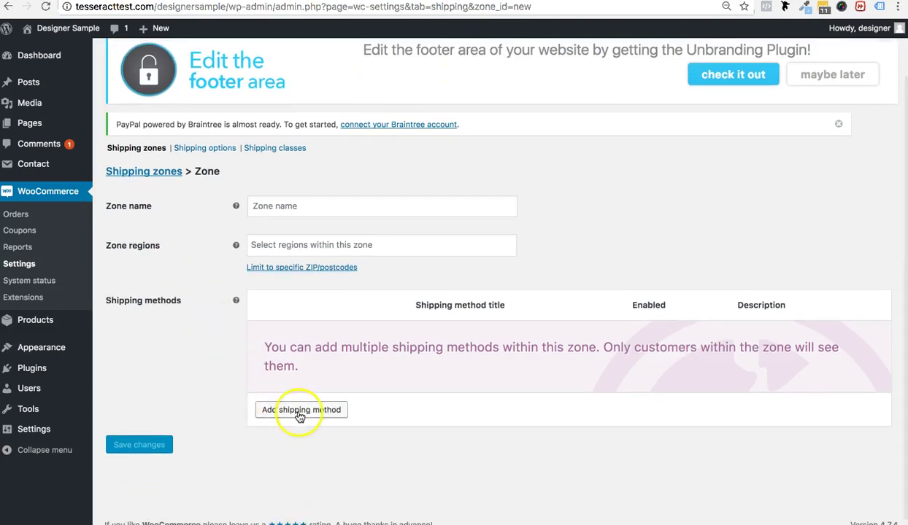
Step: View the shipping method types that can be added to the zone, without adding one
left_click(295, 410)
left_click(362, 283)
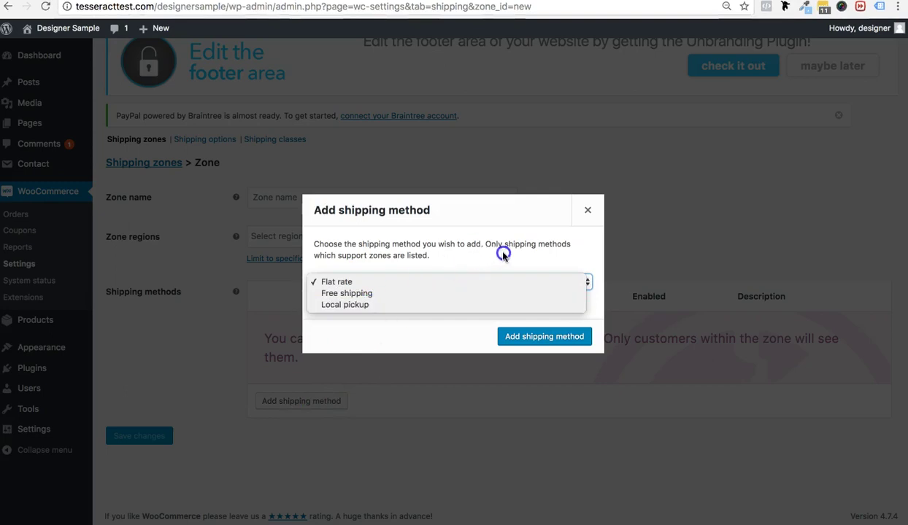
left_click(599, 210)
left_click(587, 210)
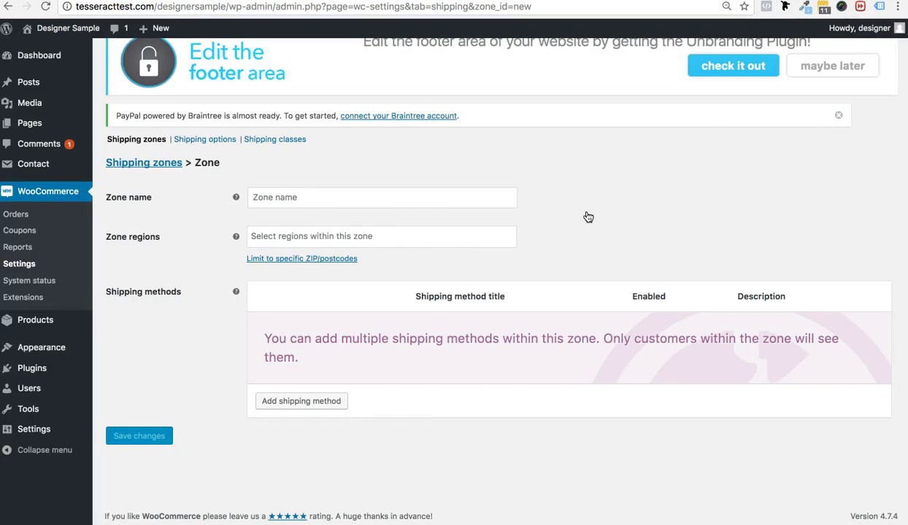
left_click(470, 216)
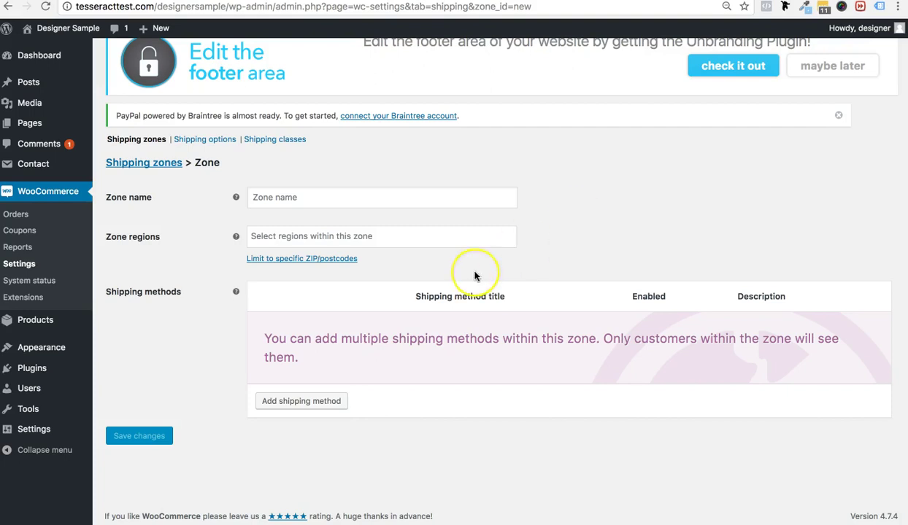
Step: Look over the blank shipping zone form and open the general shipping options
scroll(472, 219, "up", 3)
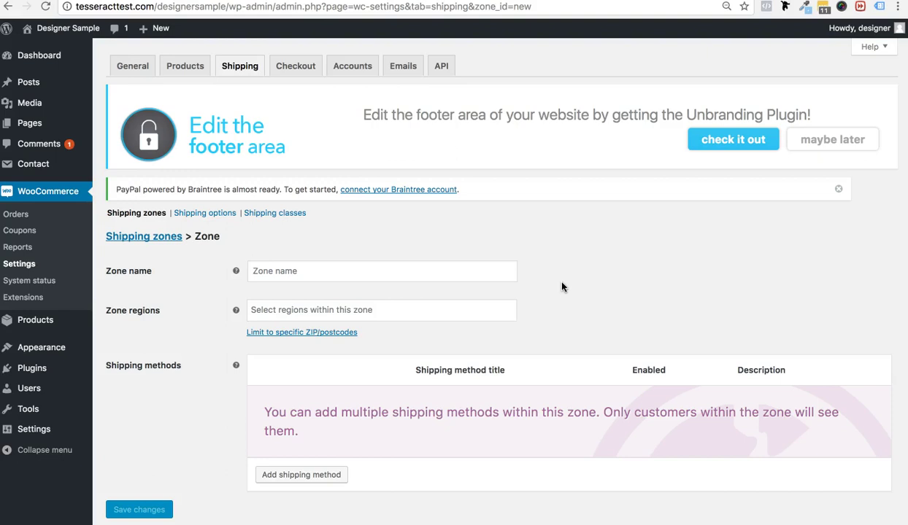
scroll(405, 278, "down", 2)
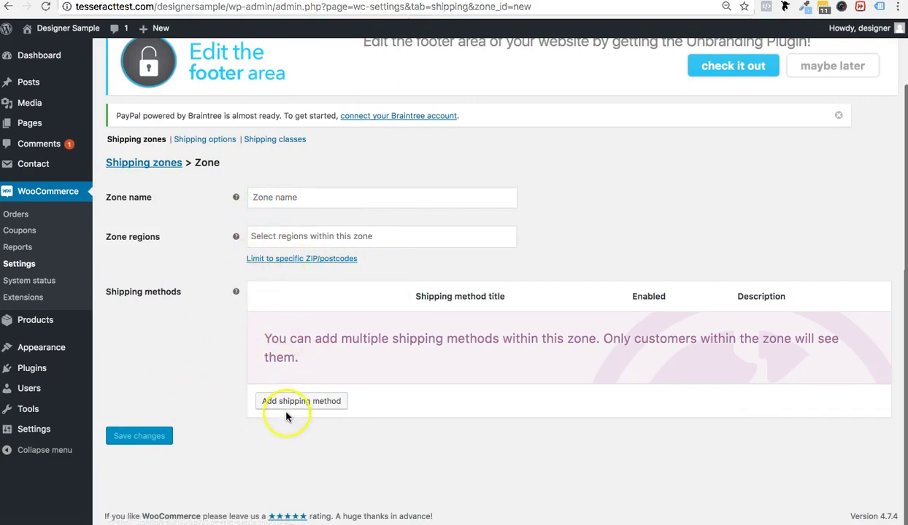
scroll(207, 276, "up", 2)
scroll(239, 371, "down", 2)
scroll(239, 354, "up", 2)
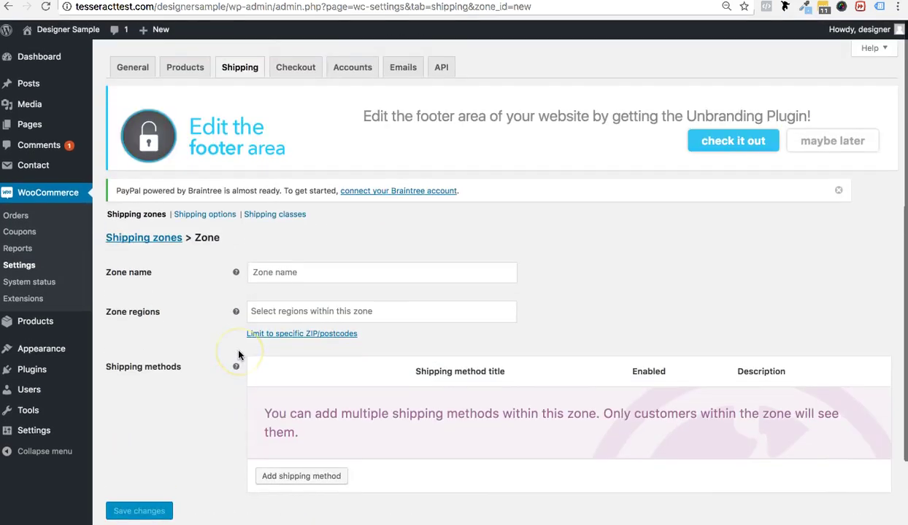
left_click(205, 214)
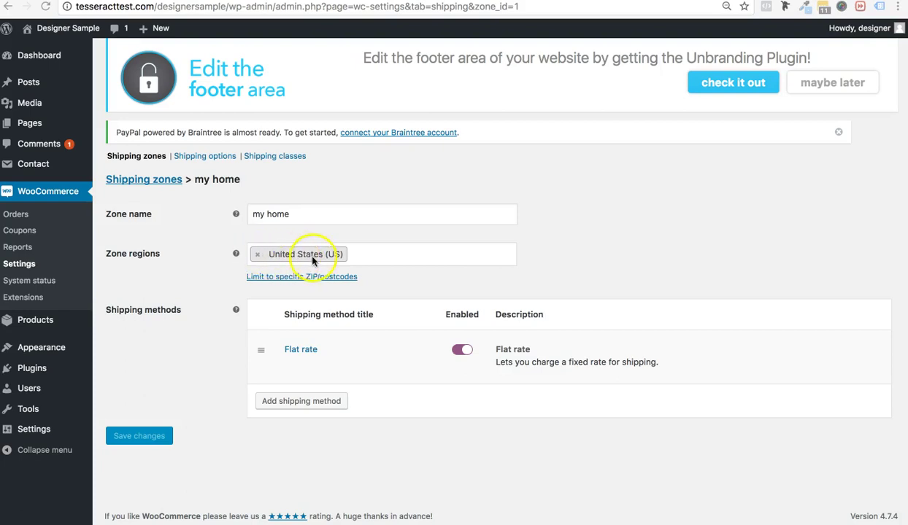
Step: Remove United States (US) from the my home shipping zone's regions and add it again
left_click(256, 254)
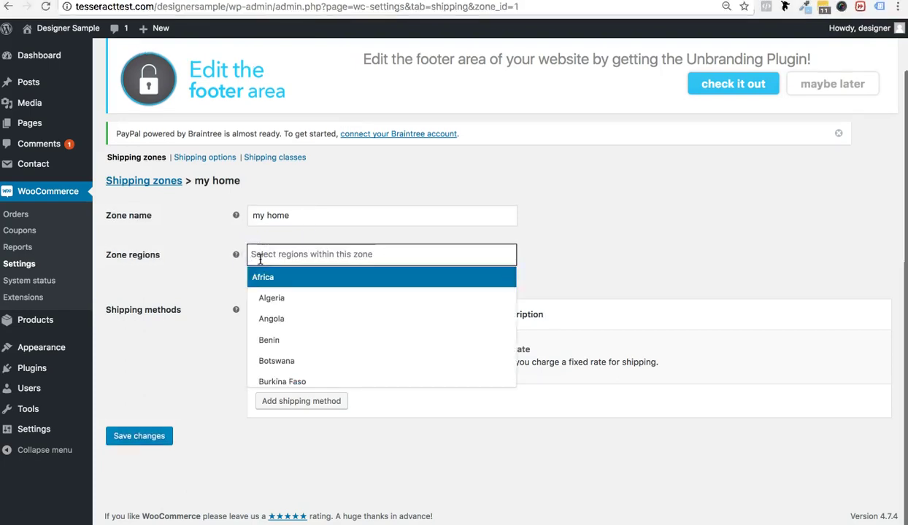
type("unit")
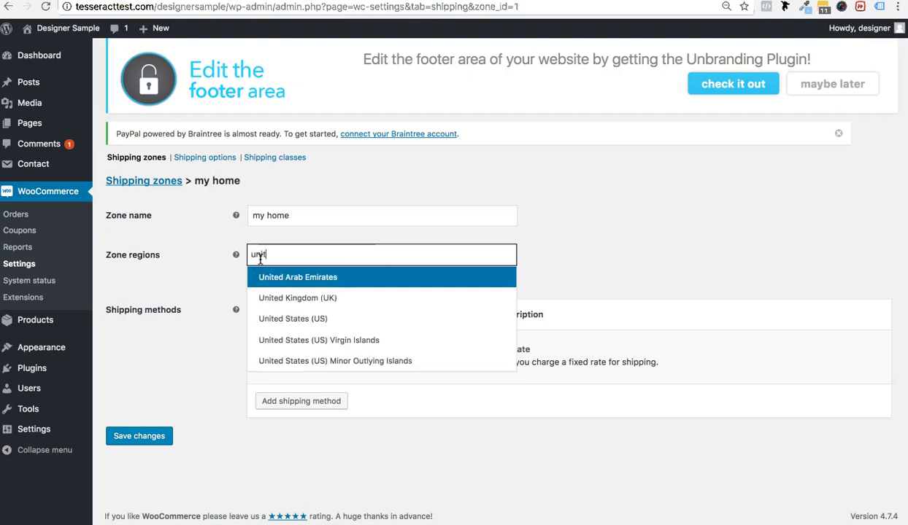
left_click(365, 319)
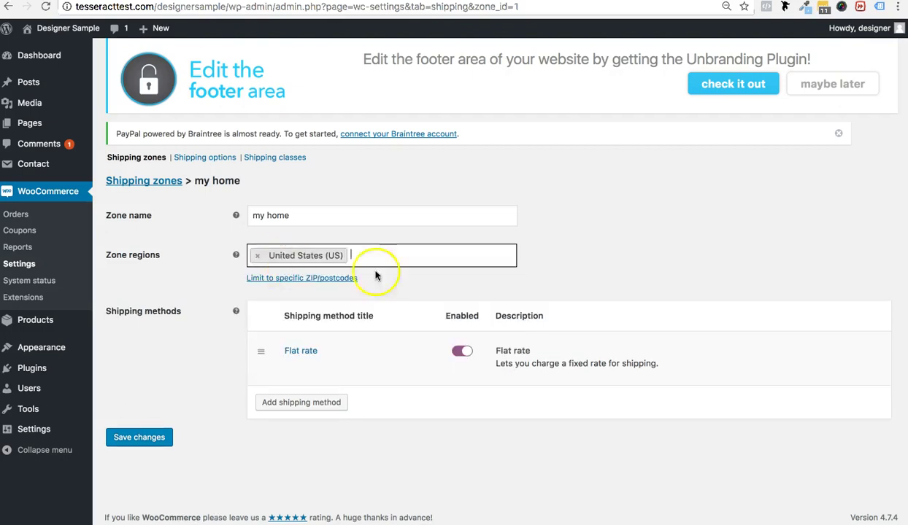
mouse_move(259, 351)
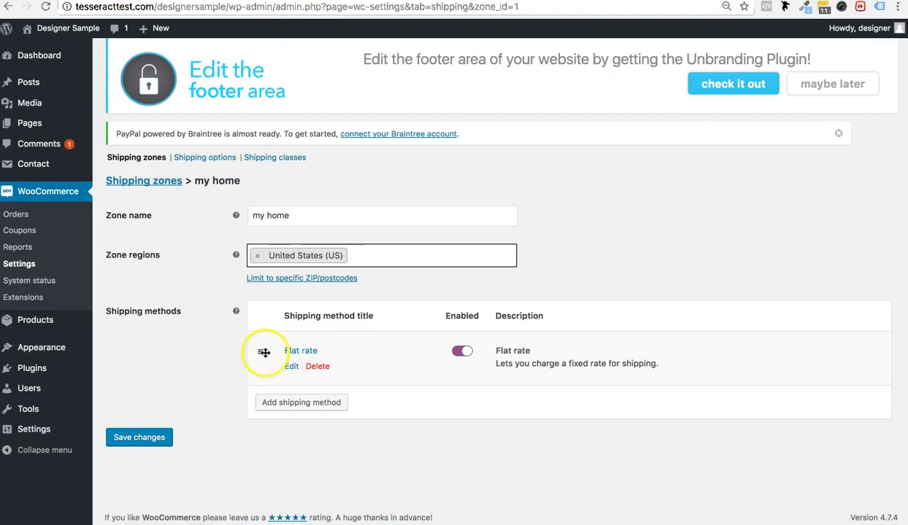
Step: Delete the Flat rate shipping method from the my home zone and add a new Flat rate method in its place
left_click(321, 367)
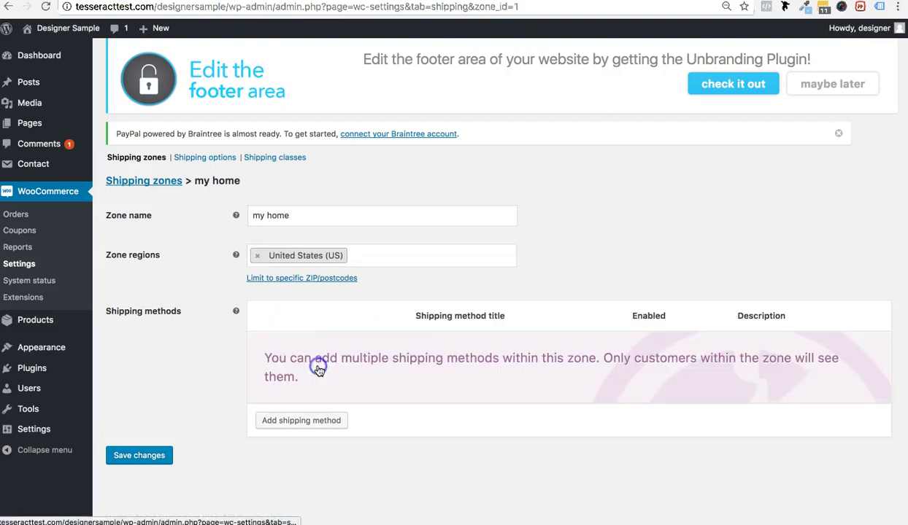
left_click(271, 421)
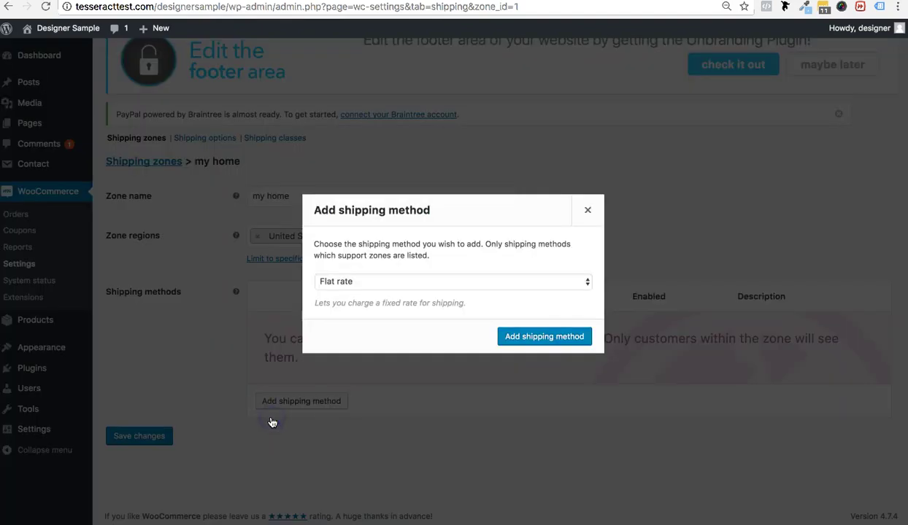
left_click(384, 284)
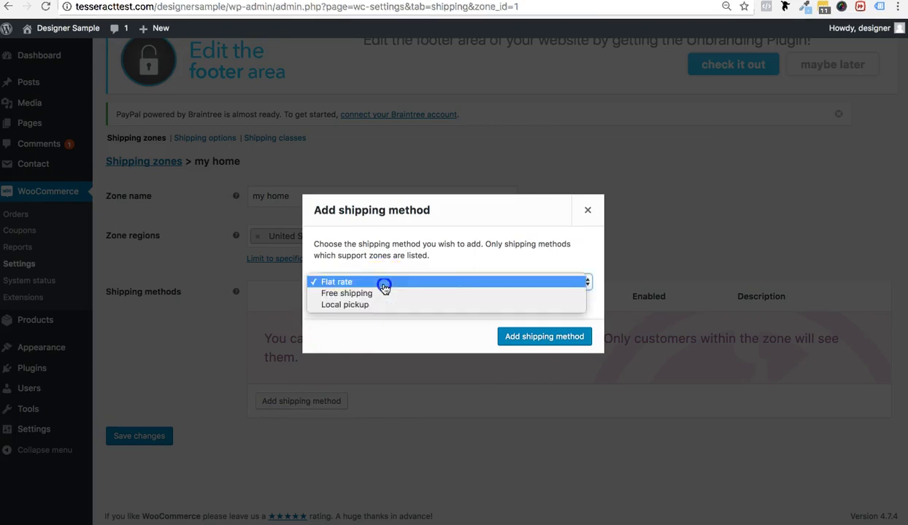
left_click(389, 285)
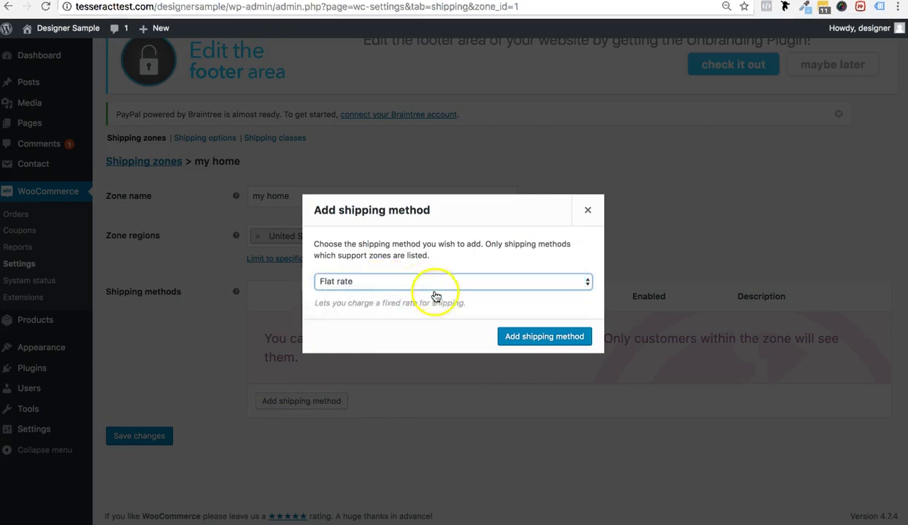
left_click(522, 338)
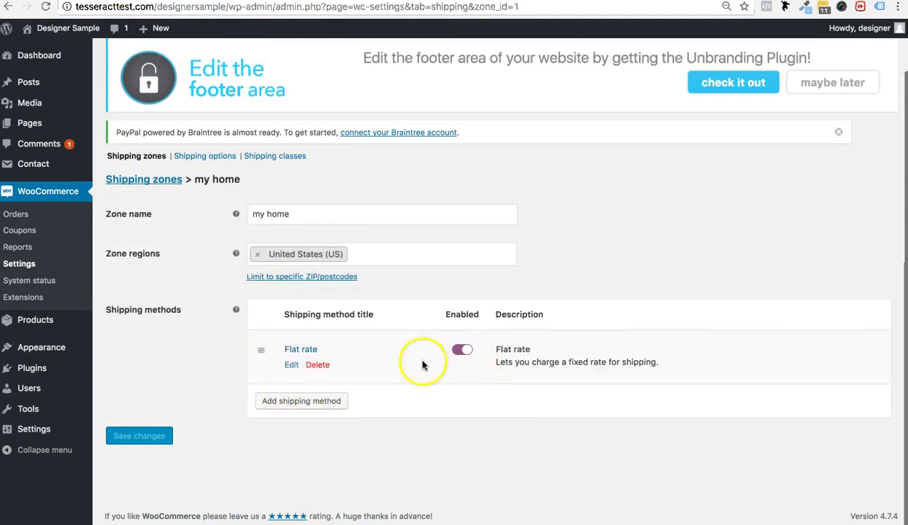
Step: Set the cost of the my home zone's Flat rate shipping method to 25 and save it
left_click(292, 365)
left_click_drag(339, 306, 267, 296)
type("25")
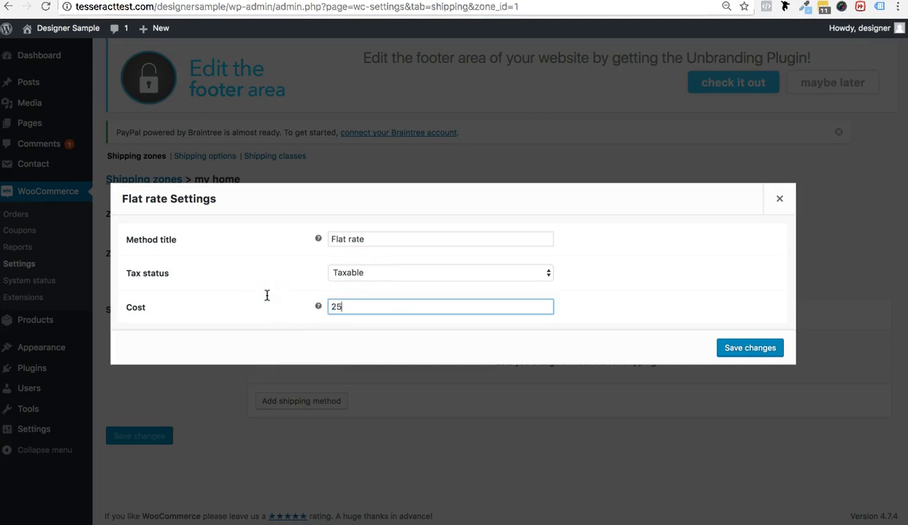
left_click(732, 347)
mouse_move(257, 352)
left_click(138, 435)
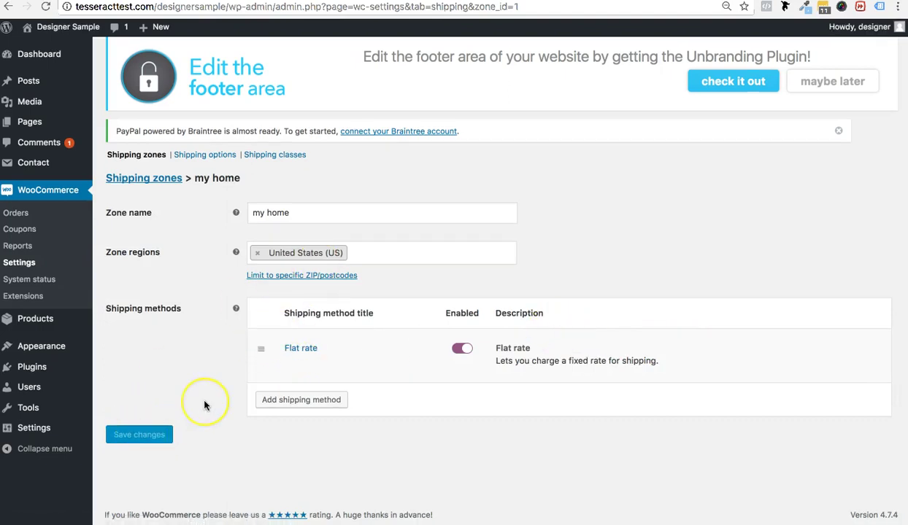
Step: Review the general store settings, from the base and selling locations down to the currency options
left_click(197, 214)
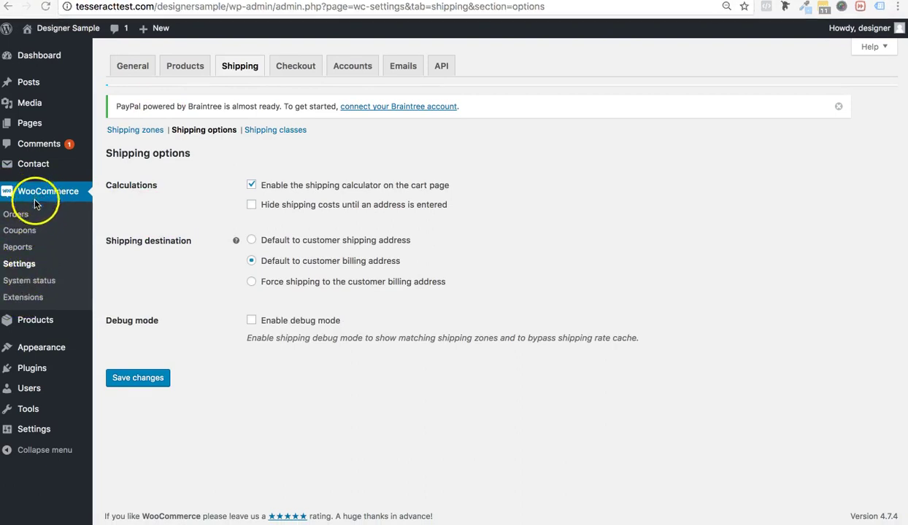
left_click(18, 267)
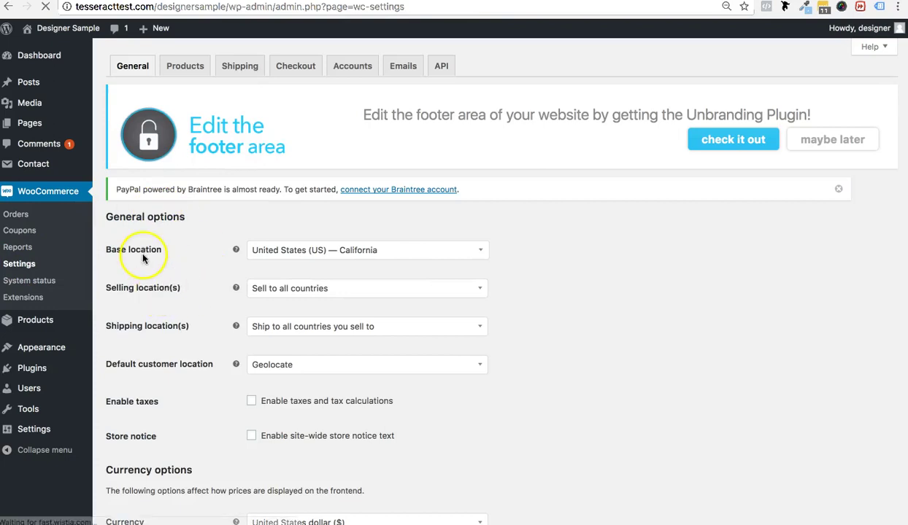
scroll(143, 255, "down", 4)
scroll(144, 255, "down", 2)
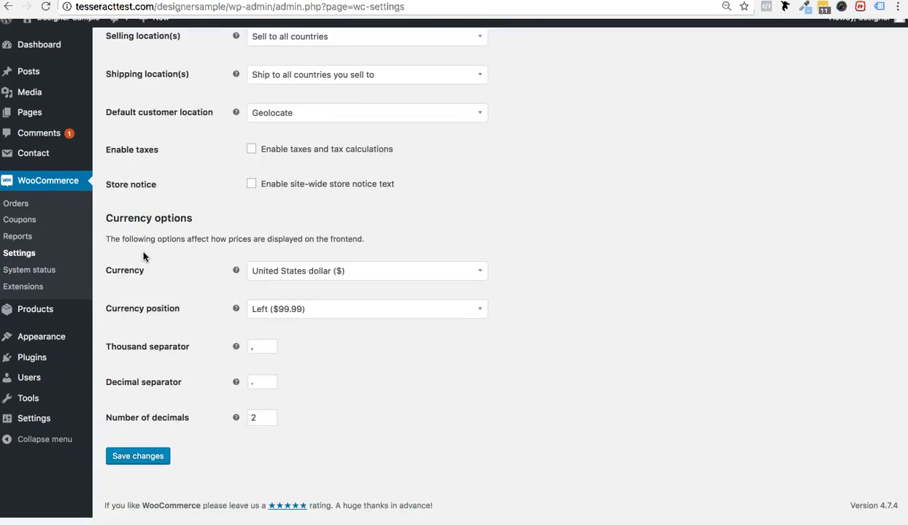
scroll(144, 255, "up", 5)
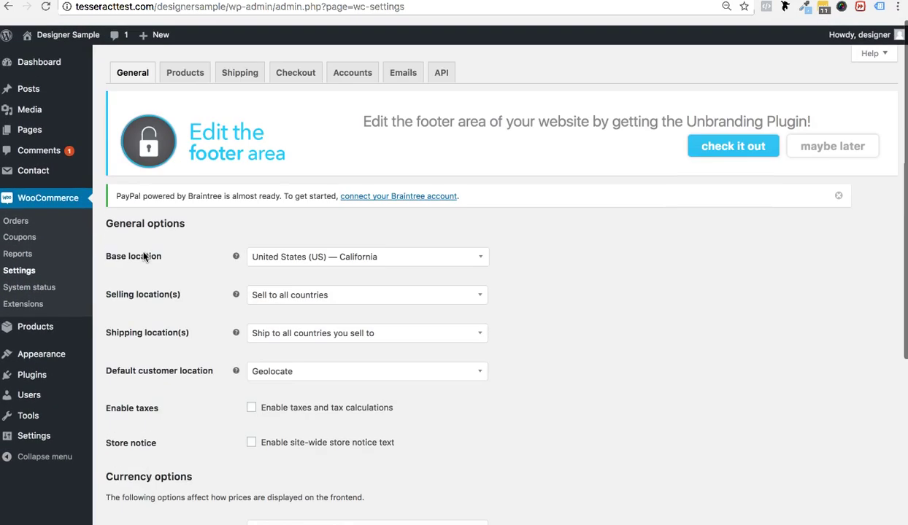
left_click(20, 267)
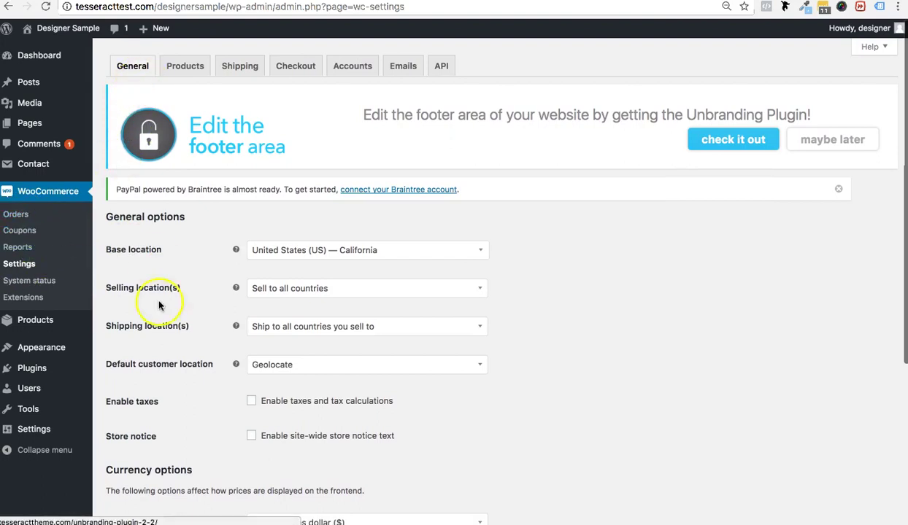
scroll(168, 391, "down", 4)
scroll(165, 392, "up", 5)
Step: Look over the product measurement and review settings and the list of shipping zones
left_click(192, 67)
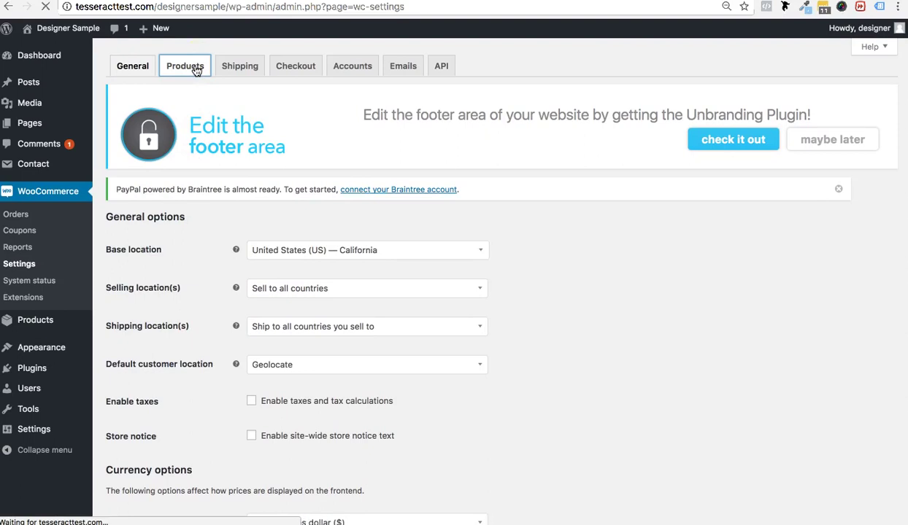
left_click(187, 342)
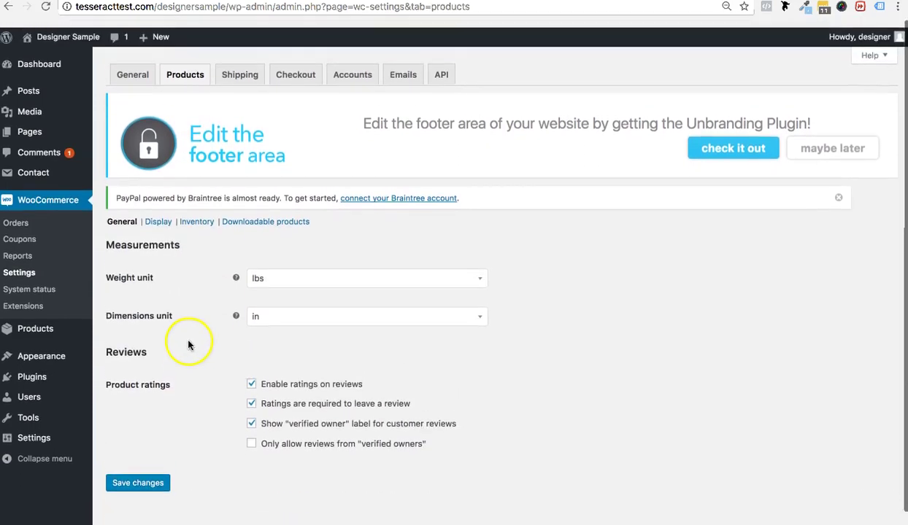
left_click(240, 69)
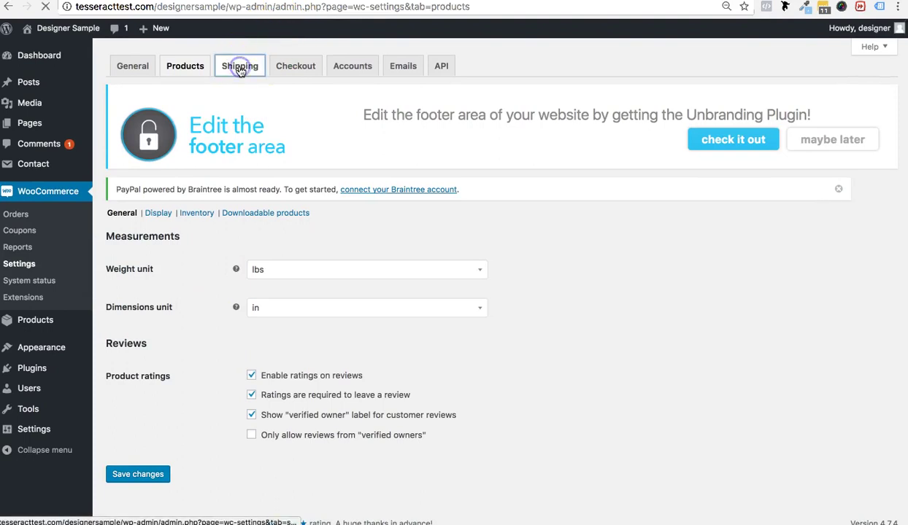
left_click(193, 68)
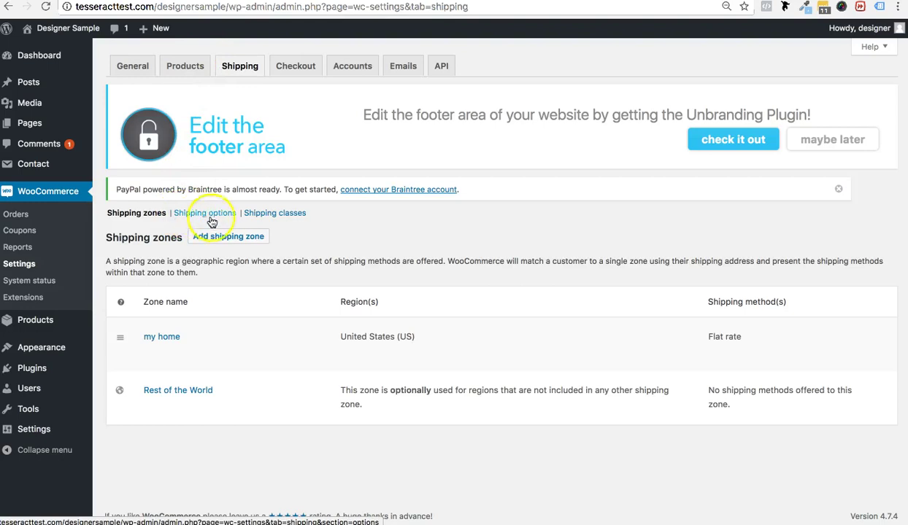
left_click(187, 67)
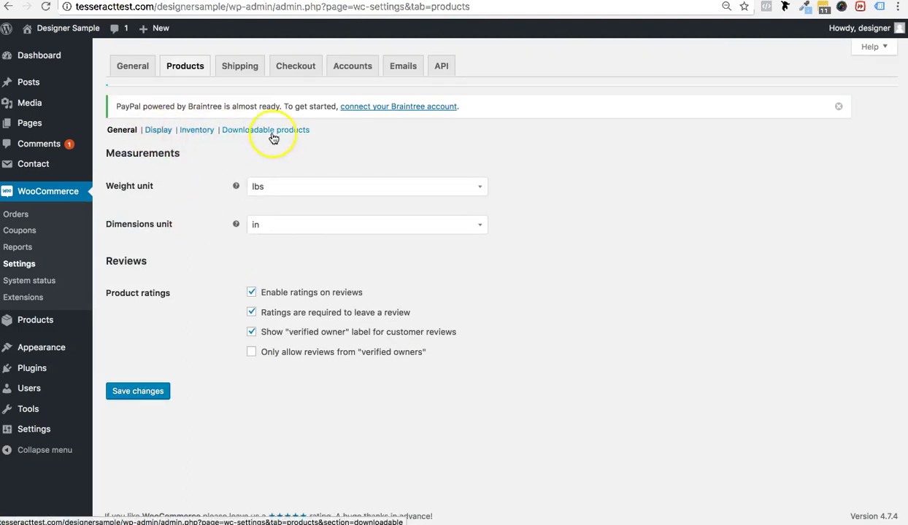
Step: Examine the checkout settings, including coupons, guest checkout, checkout pages, endpoints and payment gateways
left_click(294, 73)
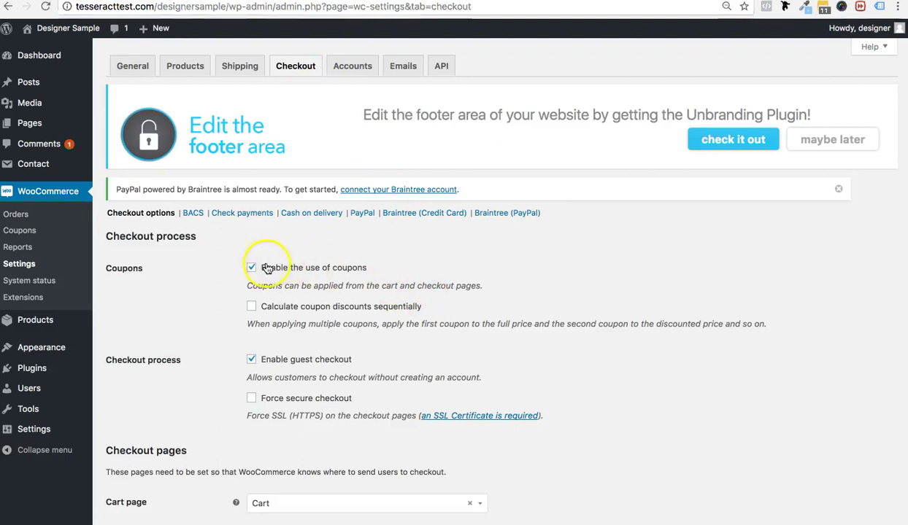
scroll(376, 358, "down", 5)
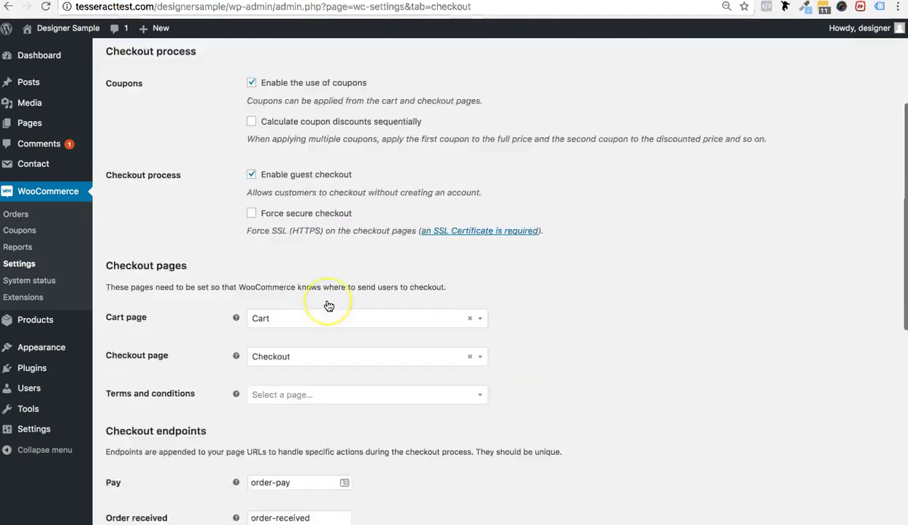
scroll(329, 307, "down", 5)
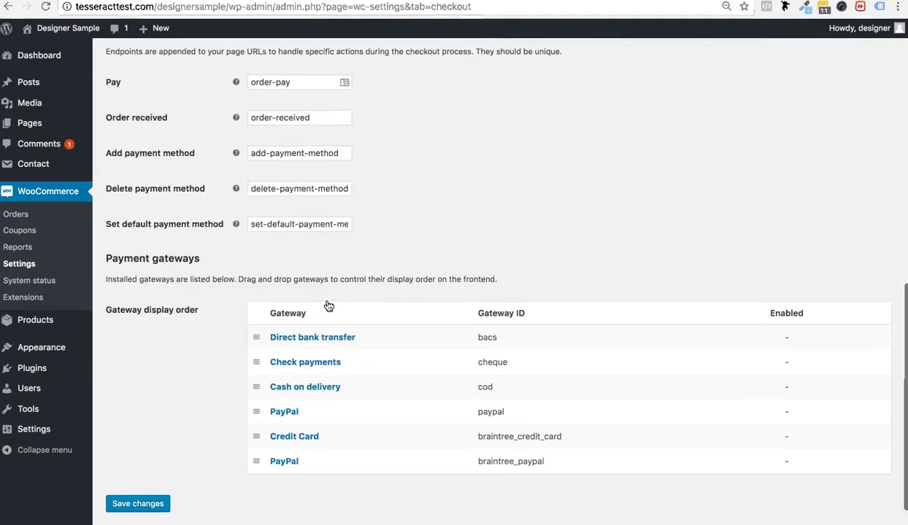
scroll(328, 307, "up", 7)
scroll(328, 306, "up", 3)
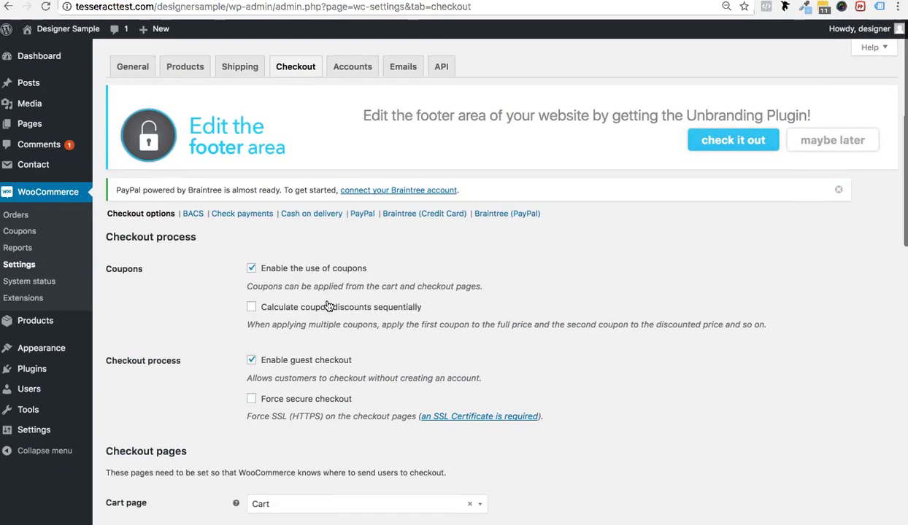
left_click(16, 234)
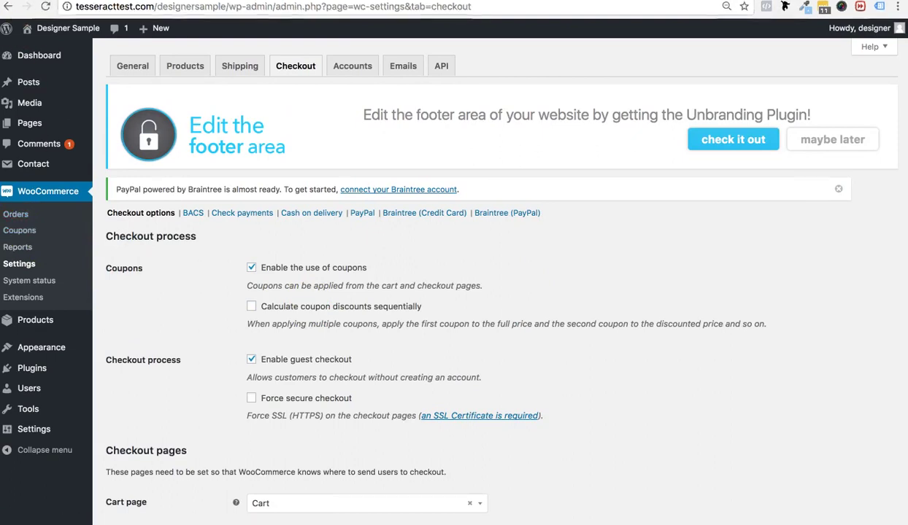
Step: Enable PayPal Standard in the PayPal gateway's settings, fill in the PayPal email, and save the changes
scroll(202, 271, "down", 15)
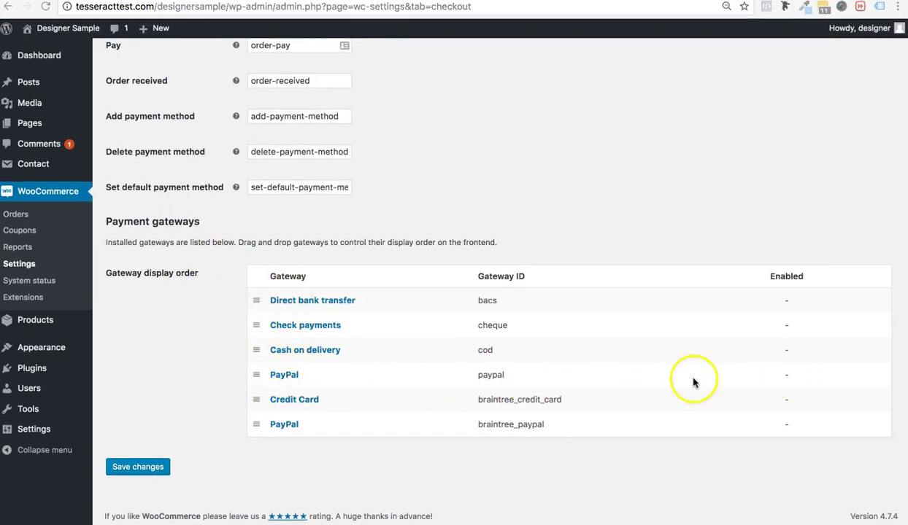
left_click(278, 376)
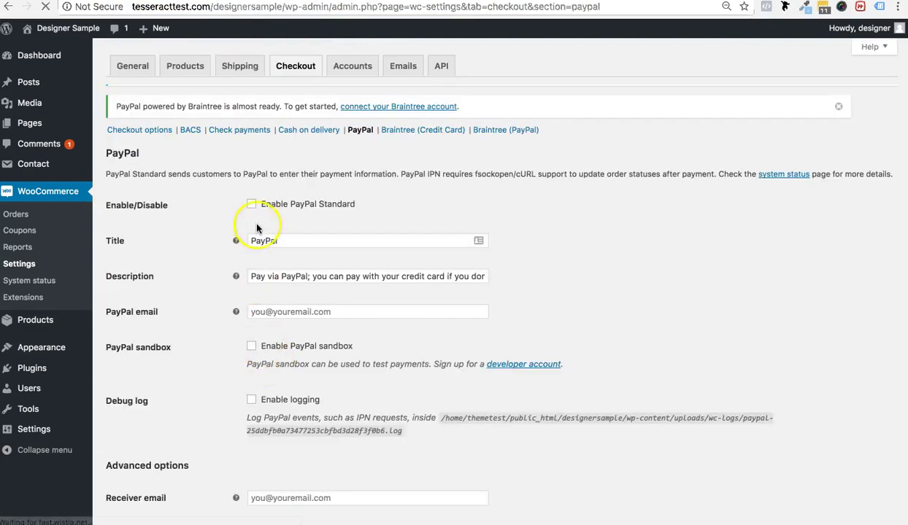
left_click(252, 205)
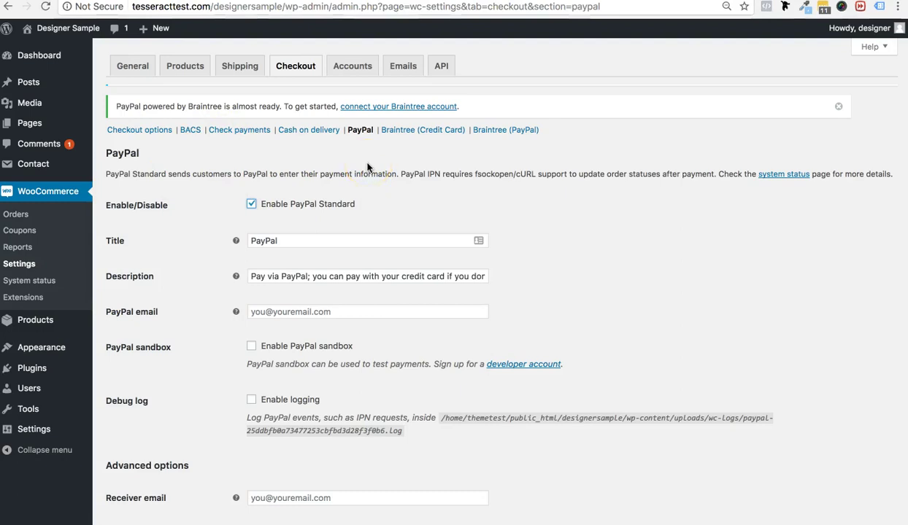
left_click(322, 312)
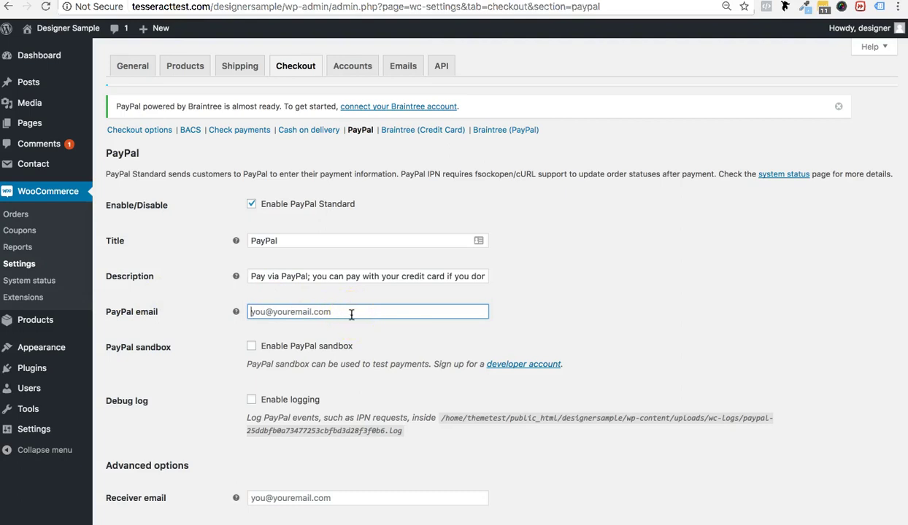
scroll(167, 234, "down", 10)
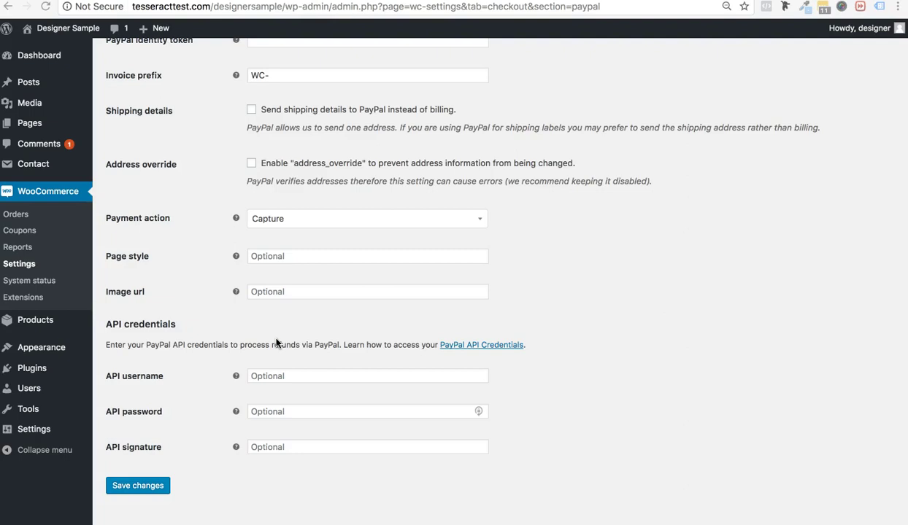
left_click(134, 489)
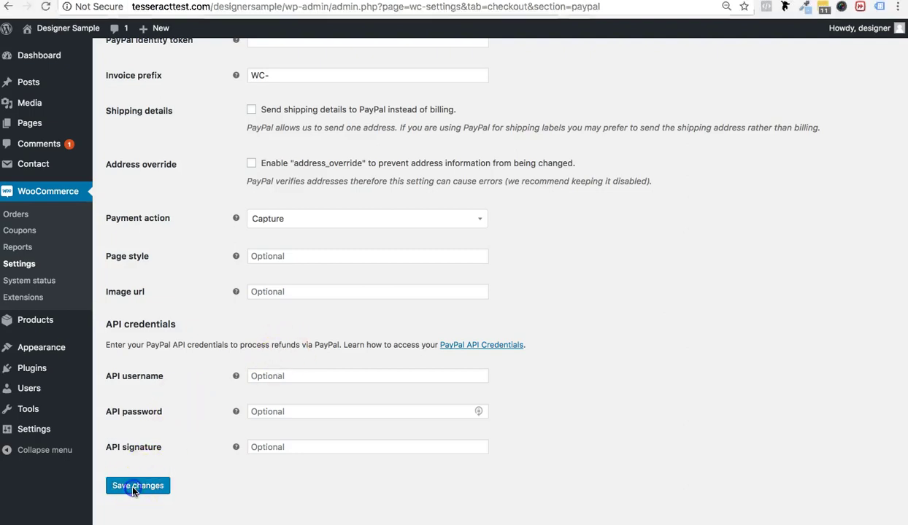
left_click(127, 487)
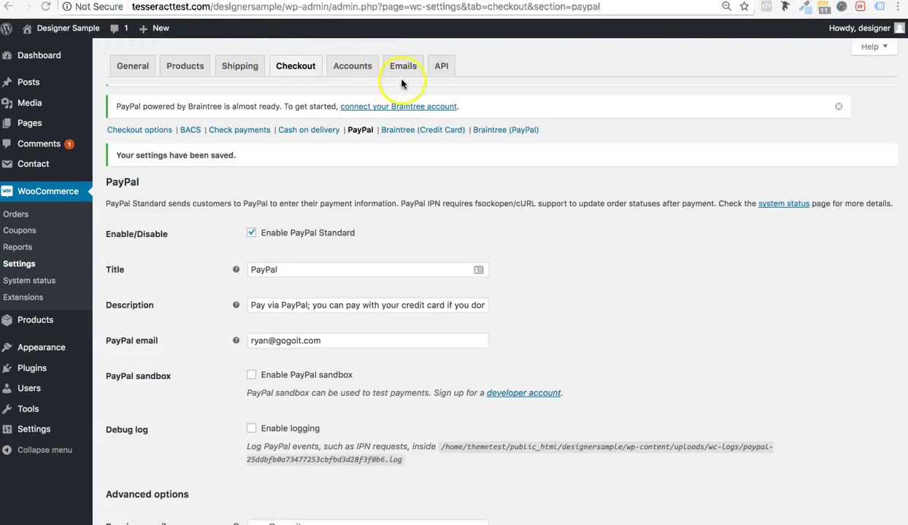
Step: Review the store's email notifications and sender options, and open the New order email's settings
left_click(392, 69)
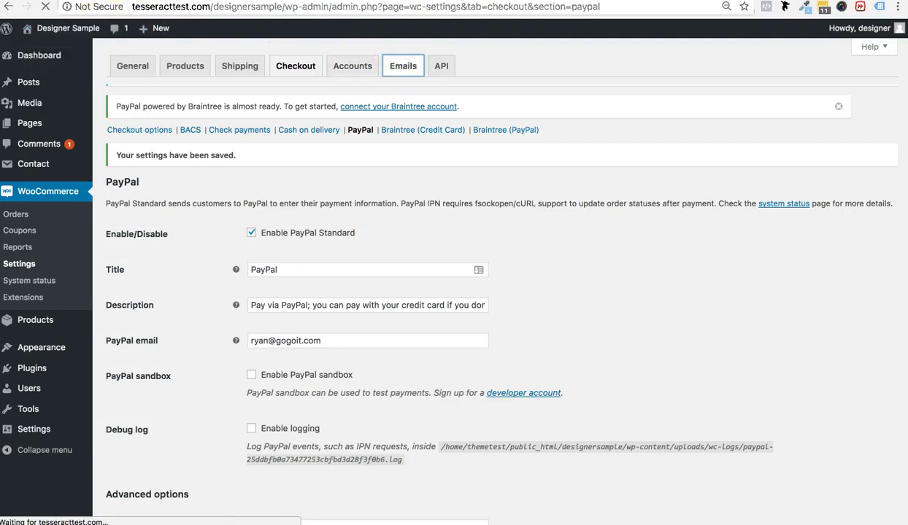
scroll(248, 314, "down", 2)
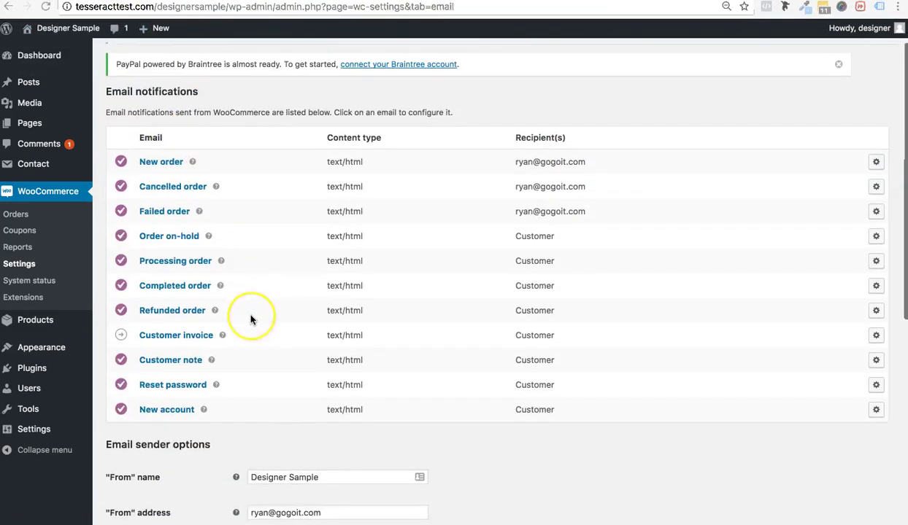
scroll(251, 319, "up", 2)
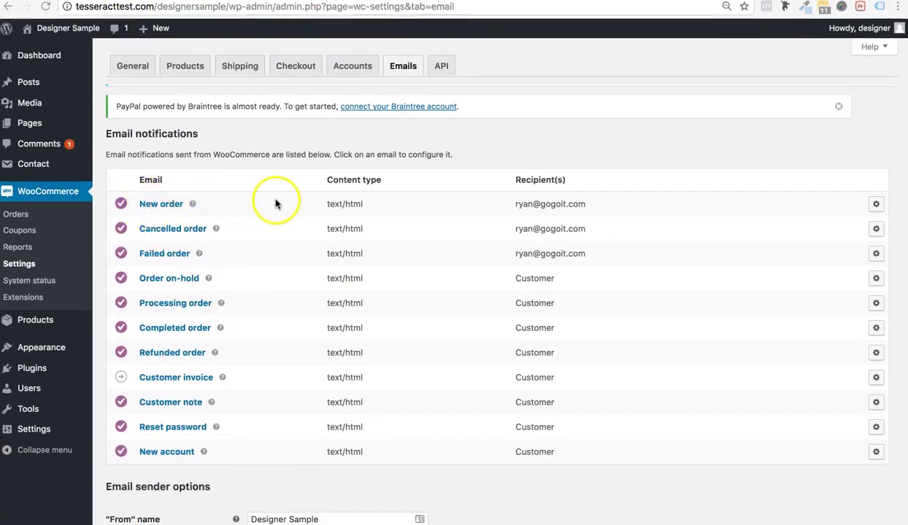
scroll(716, 300, "down", 10)
scroll(716, 300, "up", 10)
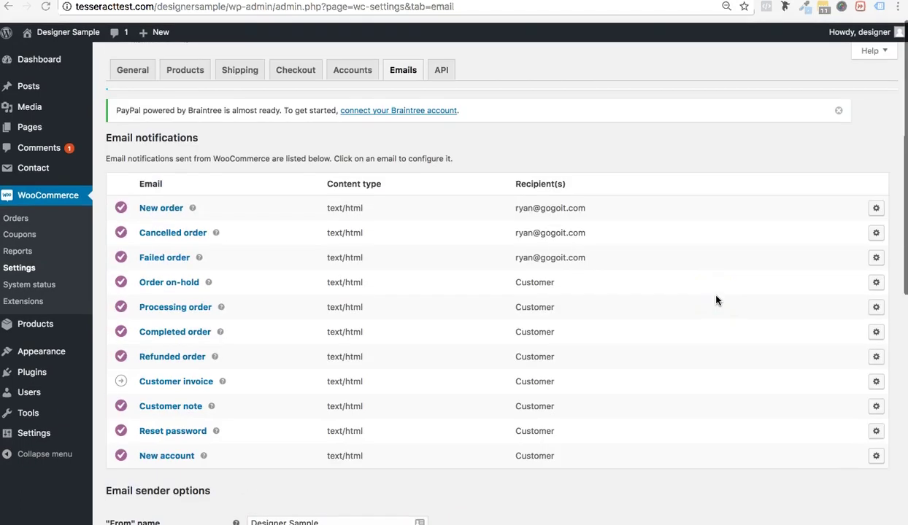
left_click(610, 209)
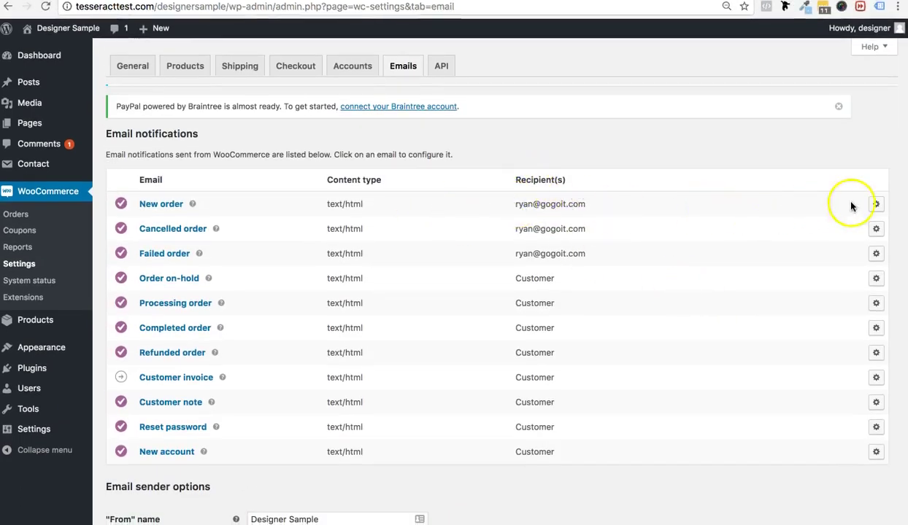
left_click(879, 209)
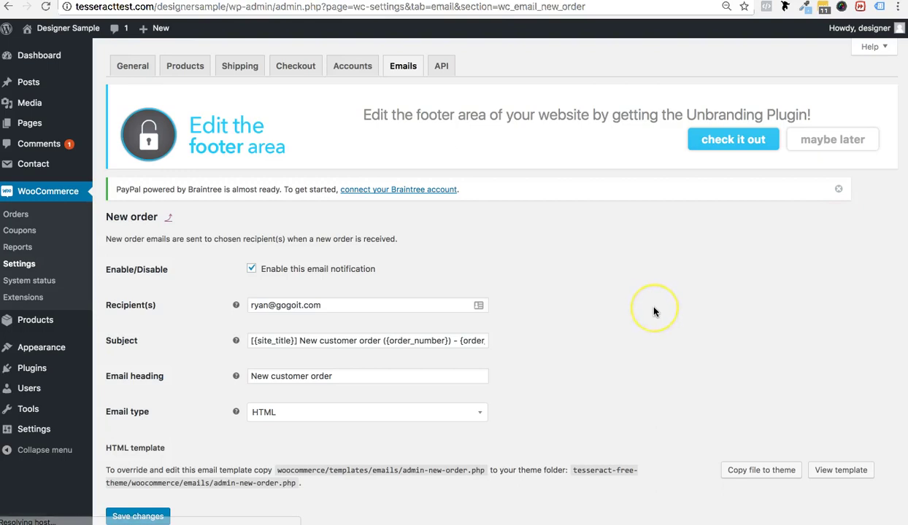
Step: Review the New order email's heading and HTML template file path, and return to the email notifications list
scroll(654, 311, "down", 2)
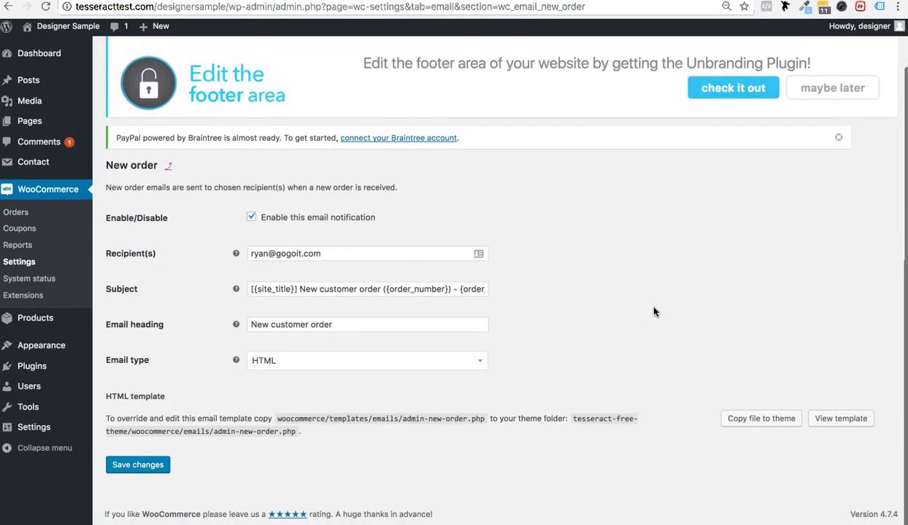
left_click_drag(252, 328, 361, 329)
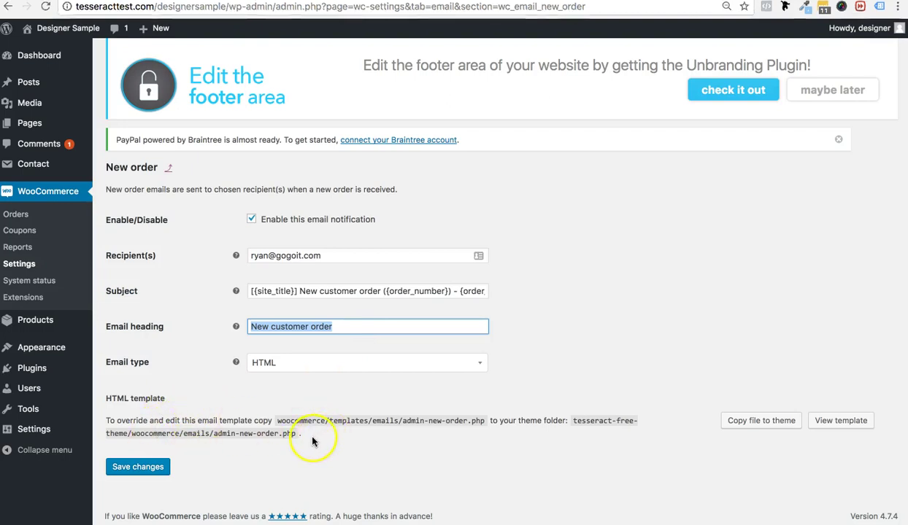
left_click_drag(299, 433, 277, 425)
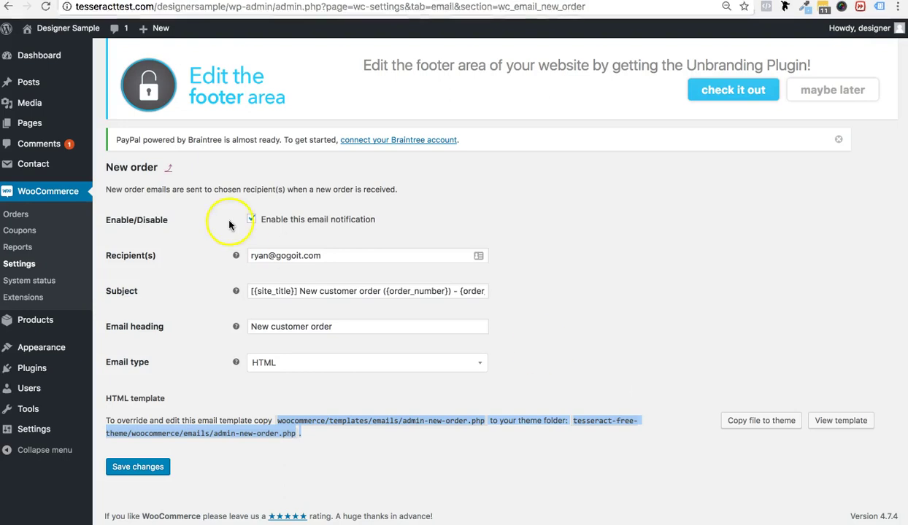
left_click(7, 8)
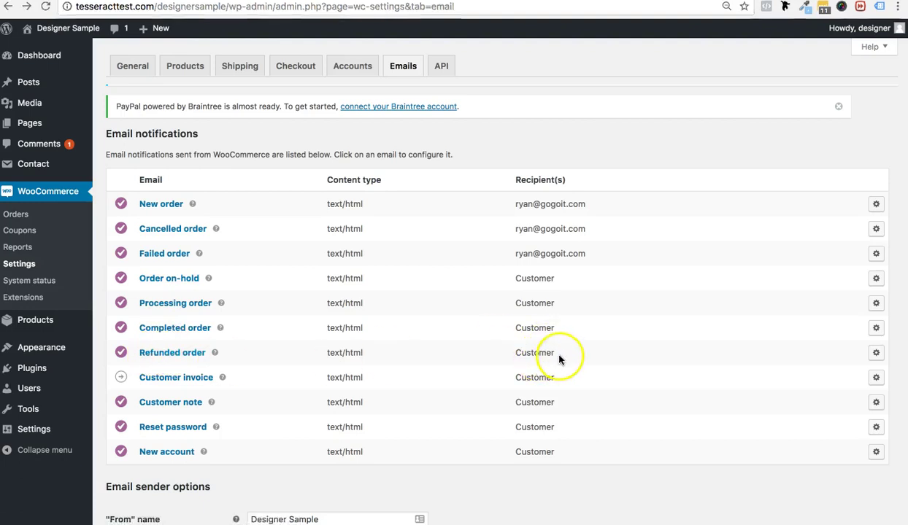
Step: Open the Refunded order email's settings and examine its subjects, headings and HTML template code
left_click(878, 355)
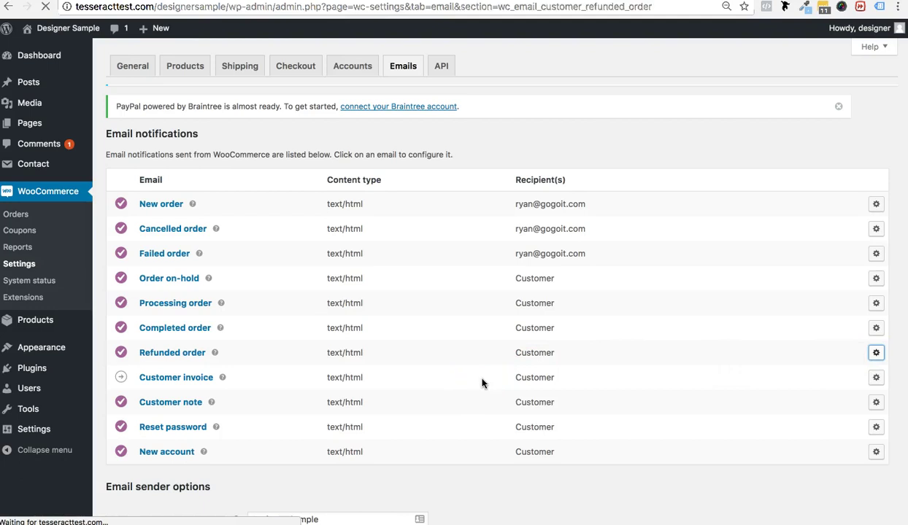
scroll(467, 367, "down", 2)
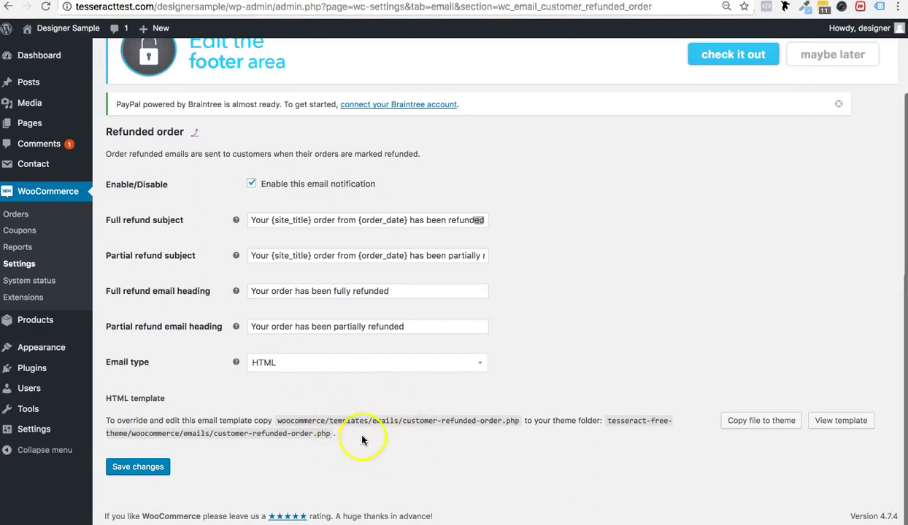
left_click(848, 421)
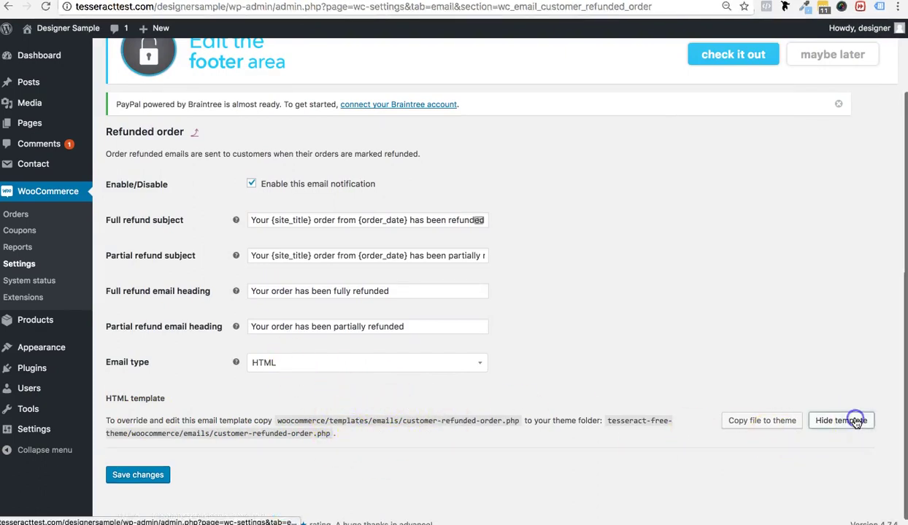
scroll(632, 341, "down", 3)
scroll(381, 451, "down", 10)
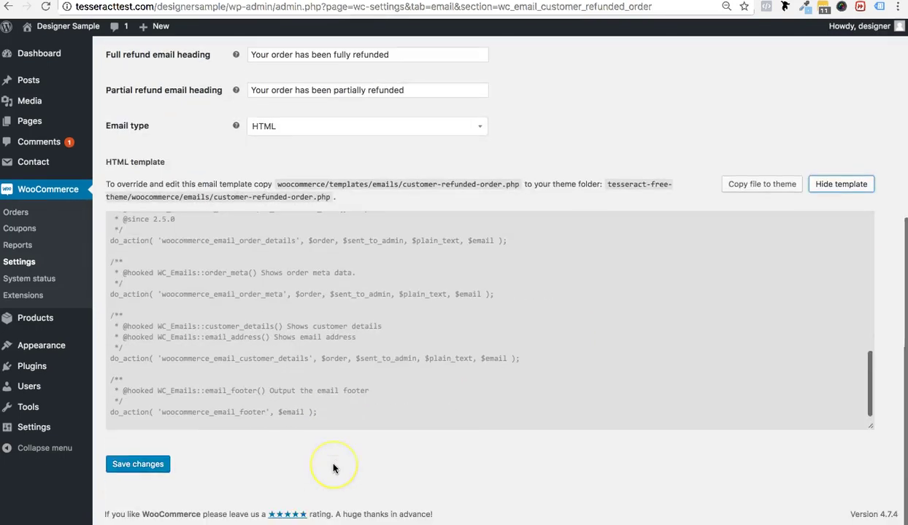
scroll(333, 468, "up", 5)
scroll(371, 370, "up", 10)
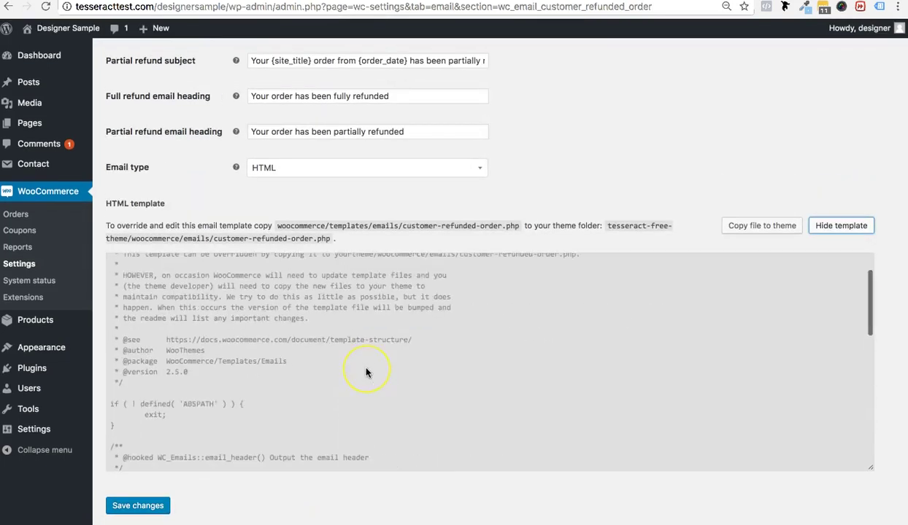
scroll(454, 394, "down", 10)
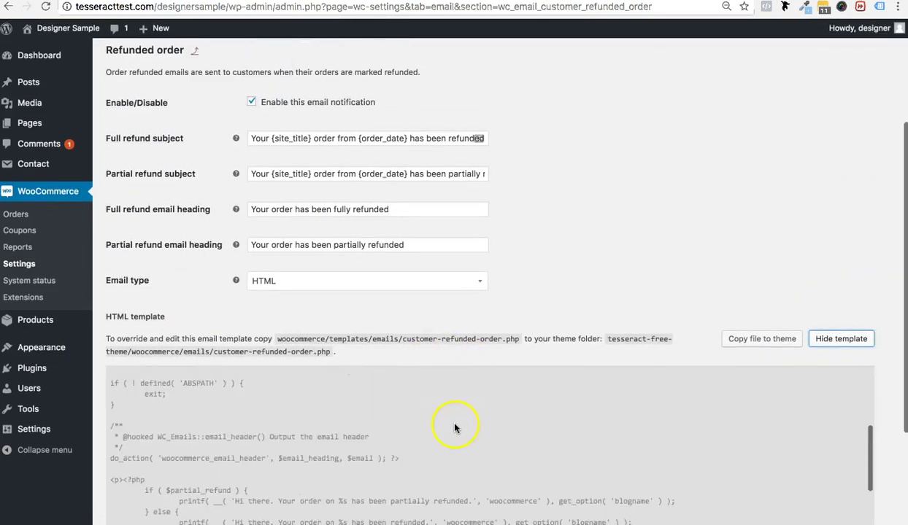
scroll(440, 348, "up", 10)
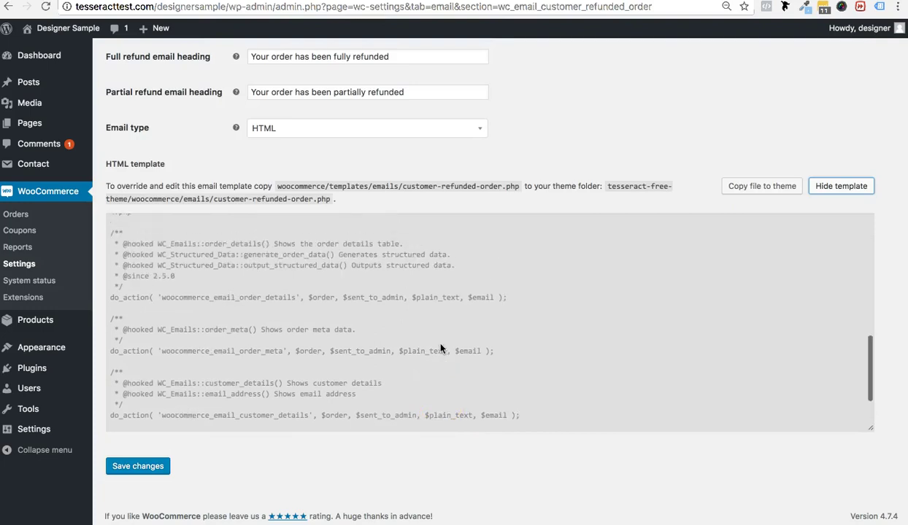
scroll(440, 349, "up", 8)
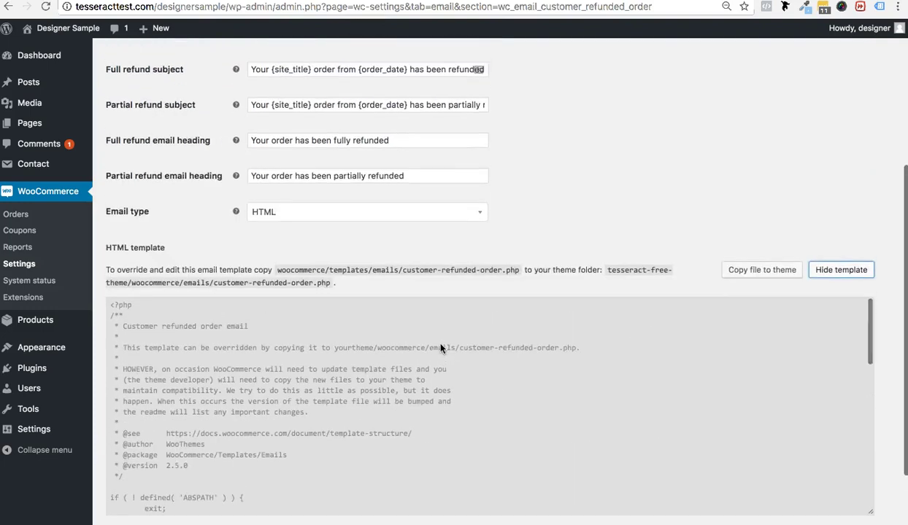
scroll(532, 354, "up", 3)
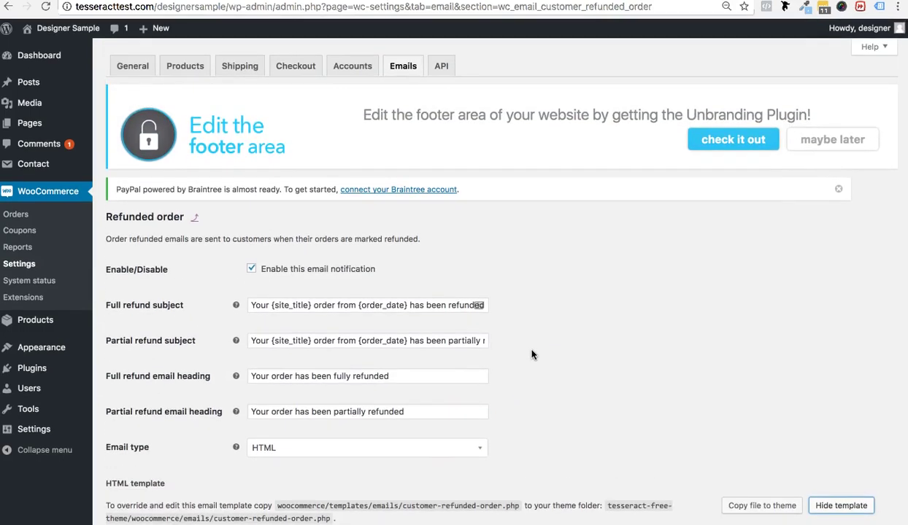
Step: Open the $18.00 Happy Ninja T-shirt in the storefront, add one to the cart, and view the cart
left_click(51, 64)
left_click(425, 295)
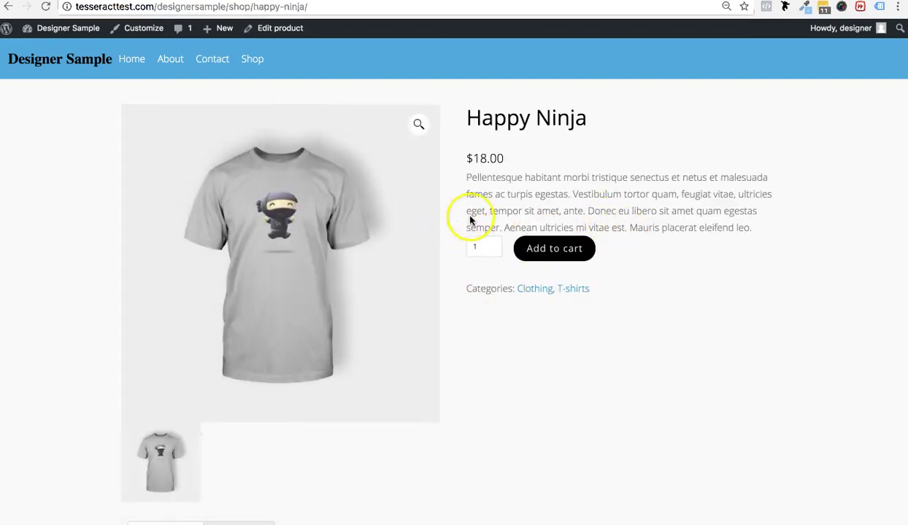
left_click(552, 250)
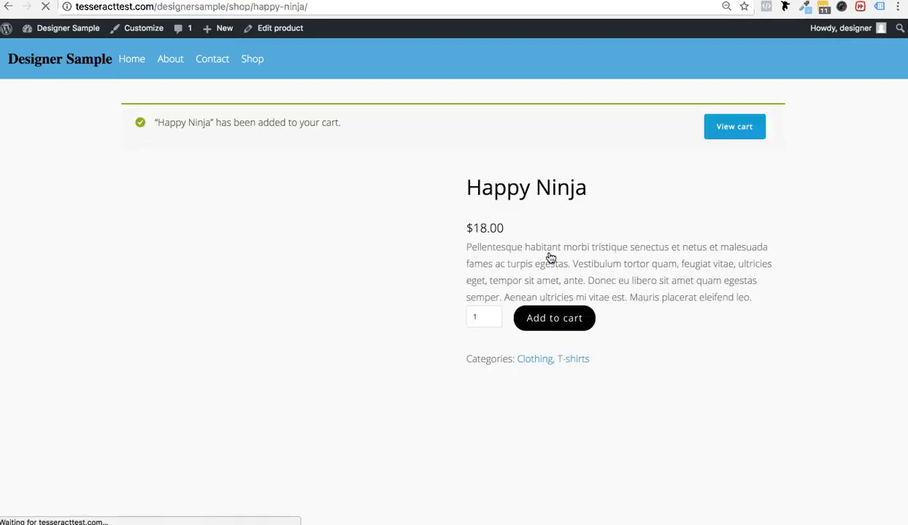
left_click(723, 134)
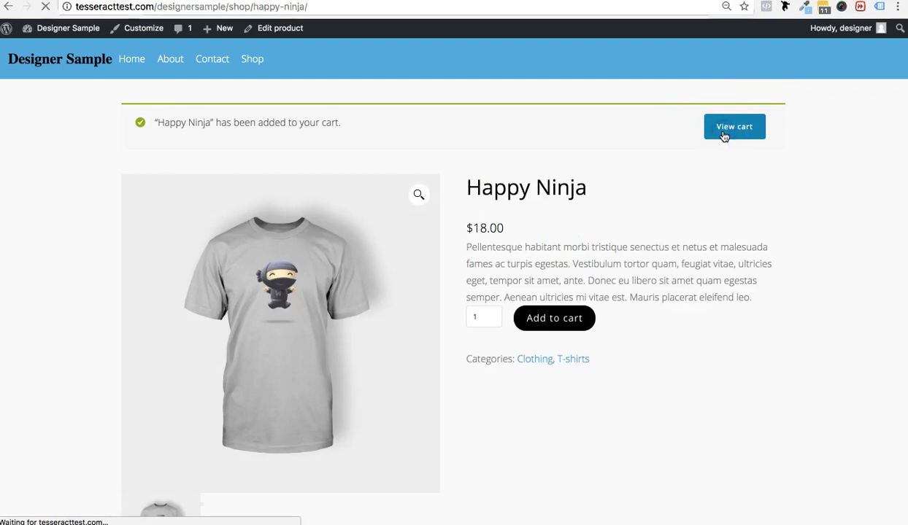
Step: Proceed from the cart to checkout and try to continue to PayPal with the billing details left blank
scroll(557, 267, "down", 3)
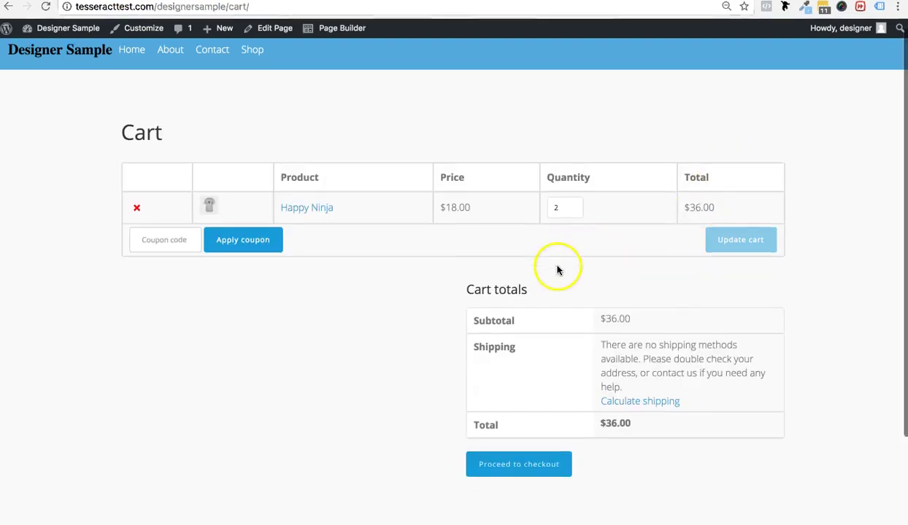
left_click(516, 397)
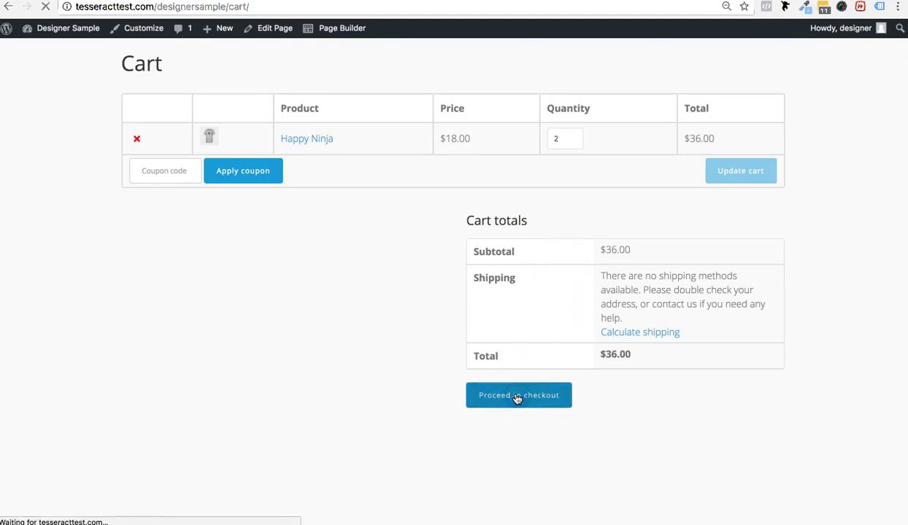
scroll(517, 399, "down", 8)
scroll(517, 399, "down", 3)
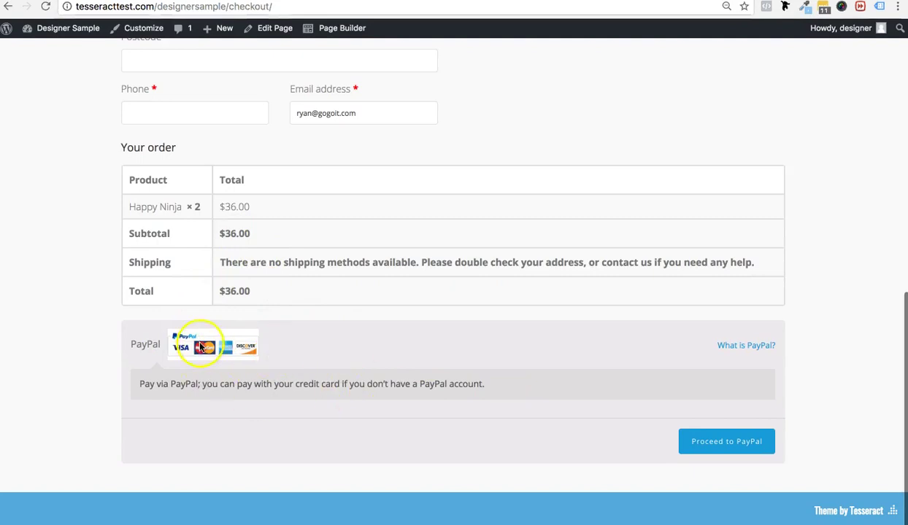
left_click(713, 446)
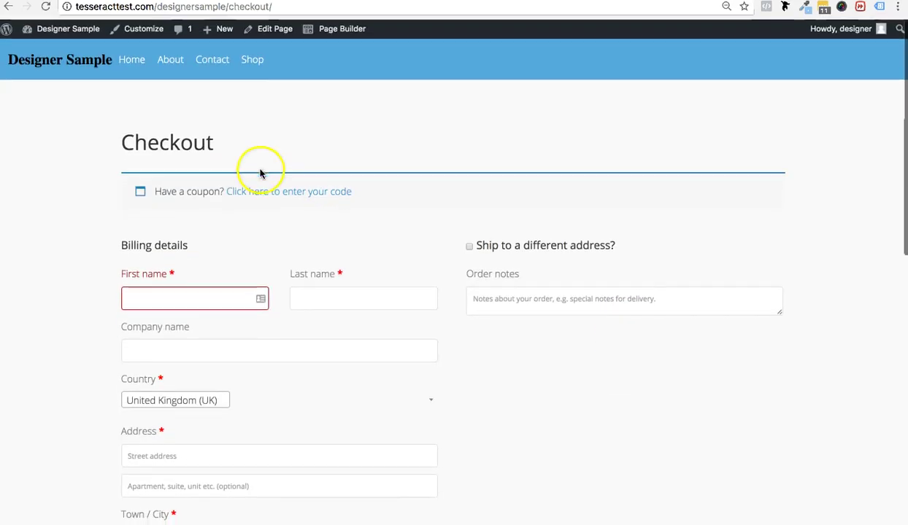
Step: Return to the store's Shop page and look through the listed products
left_click(261, 66)
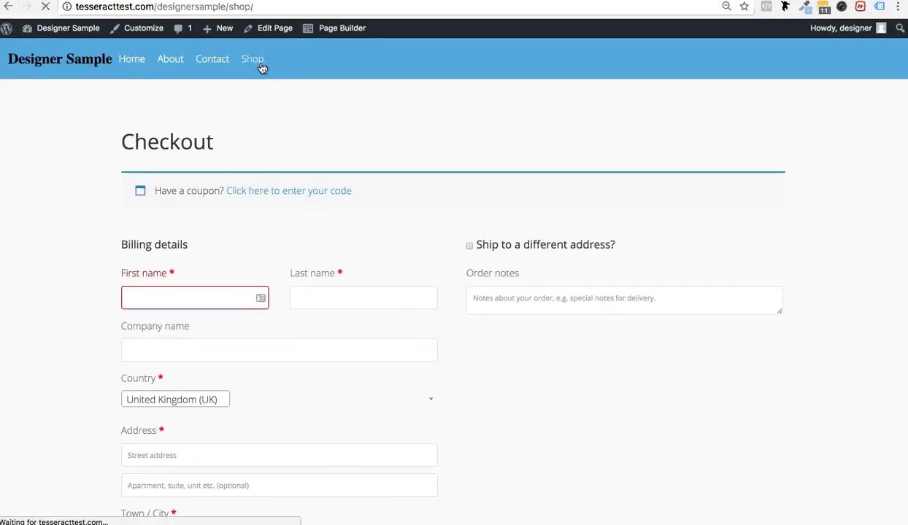
scroll(799, 277, "down", 1)
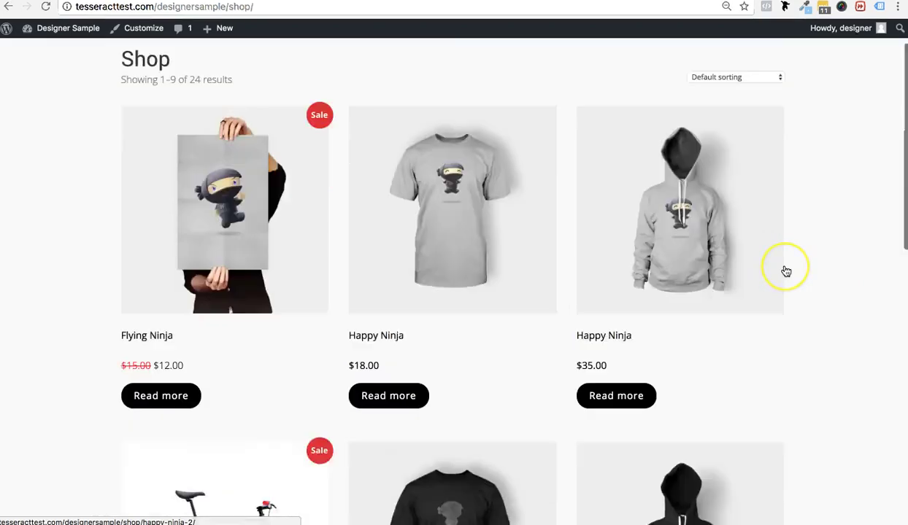
scroll(786, 272, "down", 10)
scroll(786, 271, "up", 11)
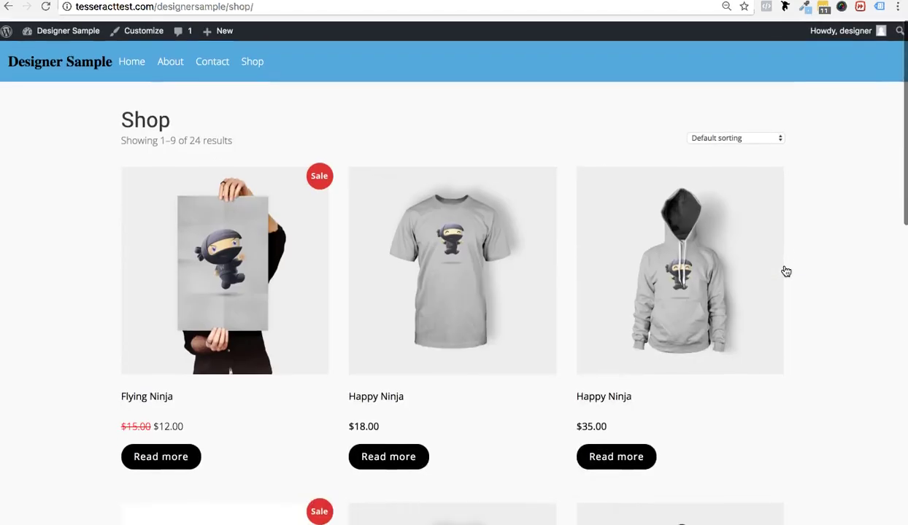
scroll(66, 217, "down", 7)
scroll(67, 218, "up", 7)
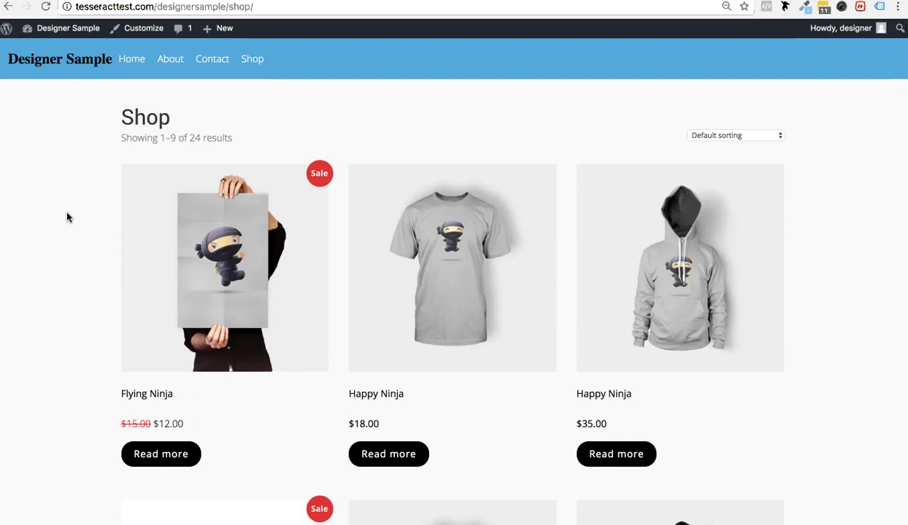